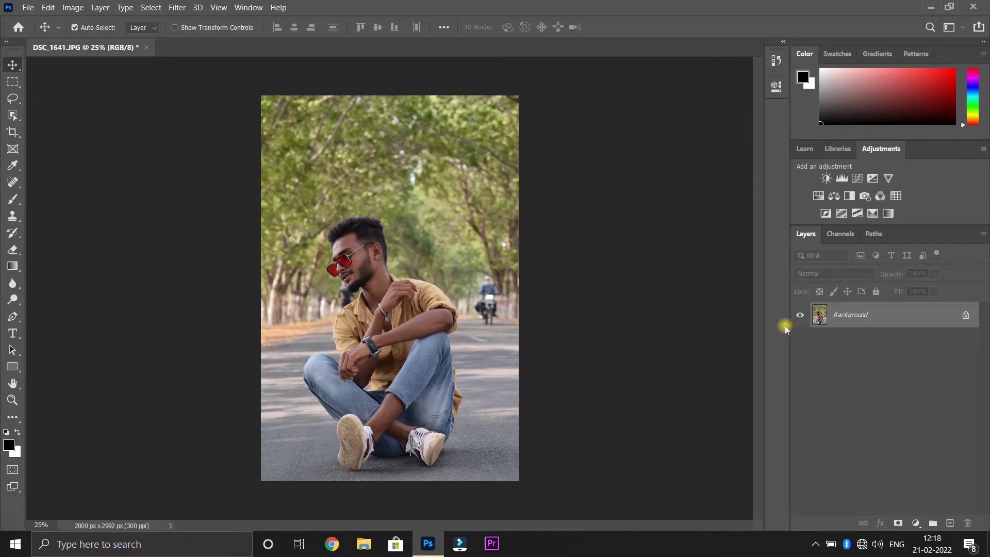
Duplicate the Background layer into Layer 1 and zoom in on the seated man.
key("ctrl+j")
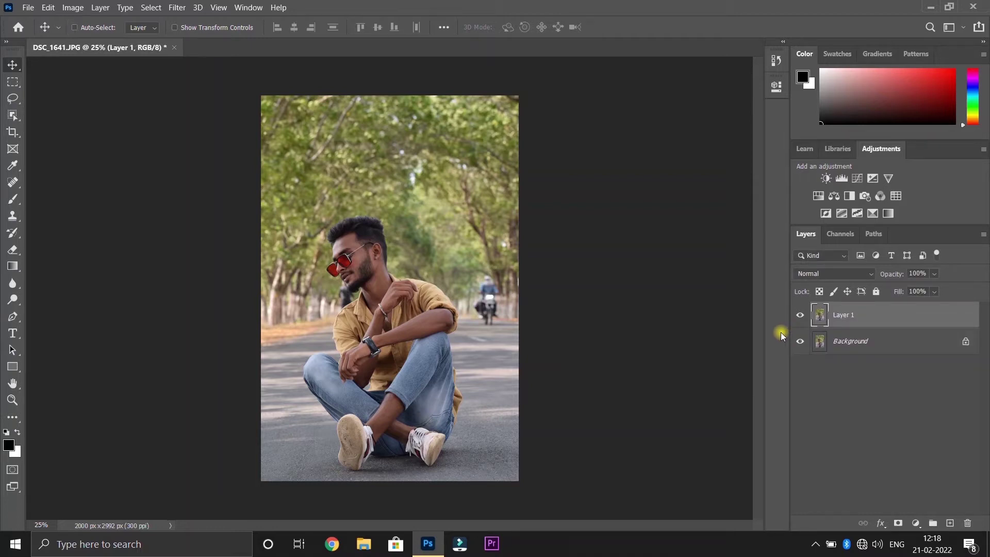
key("ctrl+plus")
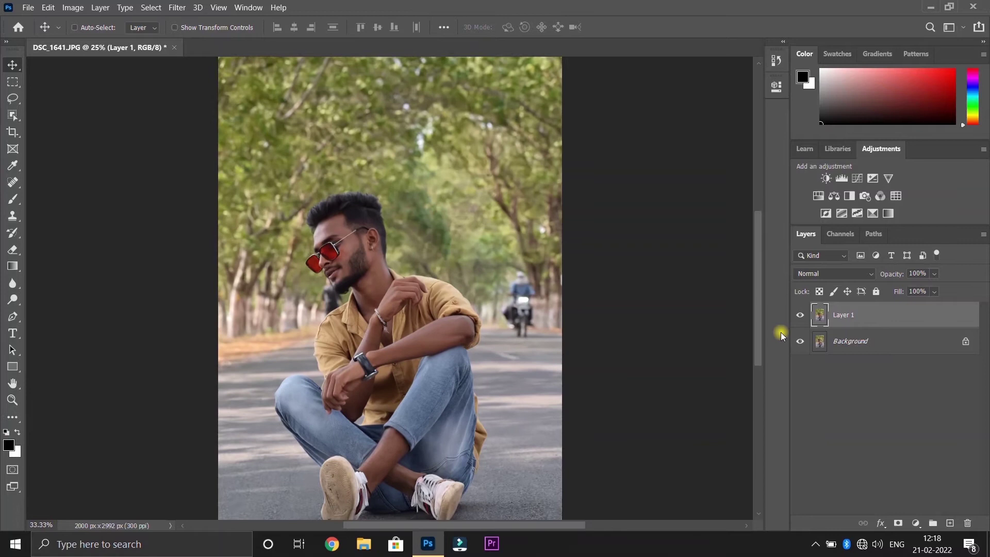
key("ctrl+plus")
key("ctrl+plus")
scroll(468, 274, "down", 1)
scroll(468, 278, "down", 3)
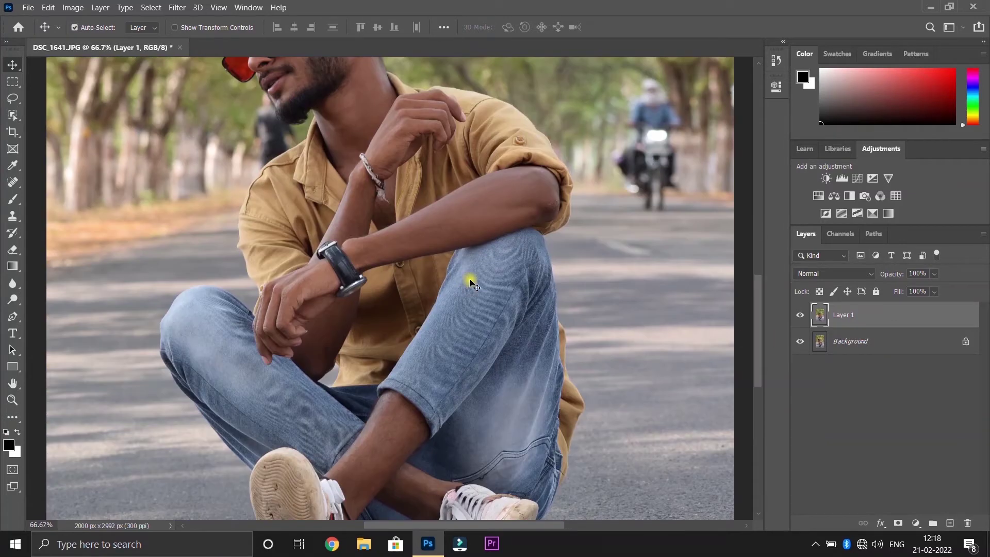
scroll(371, 170, "up", 1)
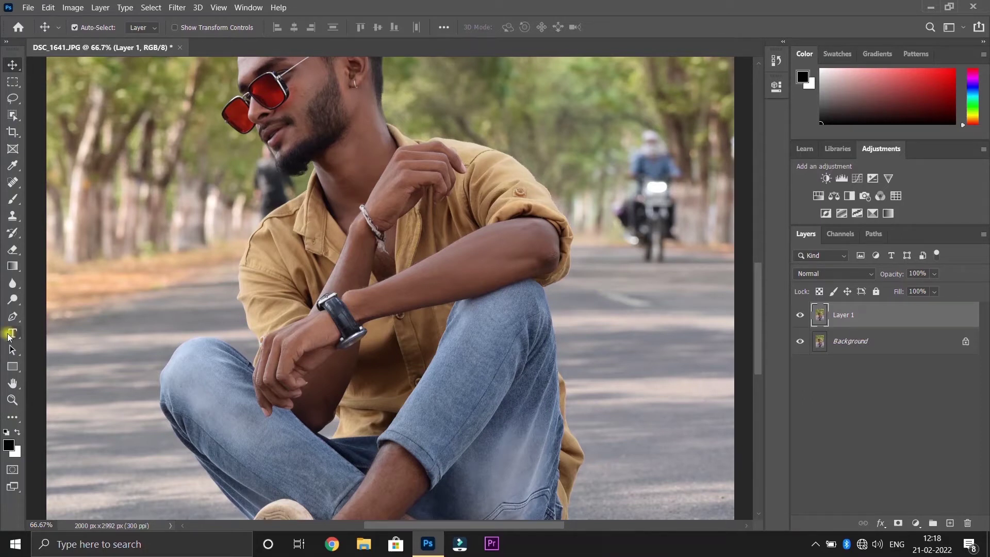
Trace a closed Pen Tool path around the man's outline, from his hair down to his shoes.
left_click(13, 317)
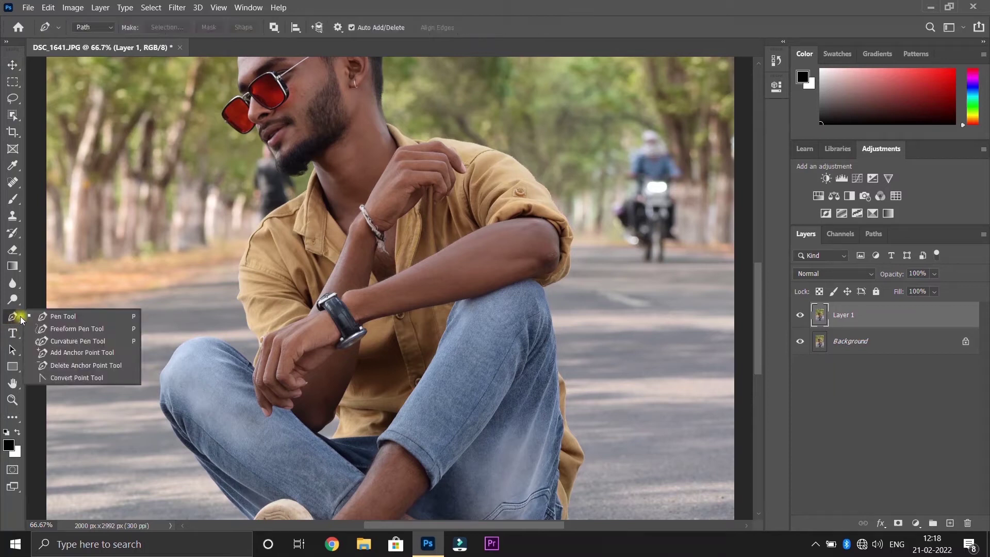
left_click_drag(13, 317, 49, 315)
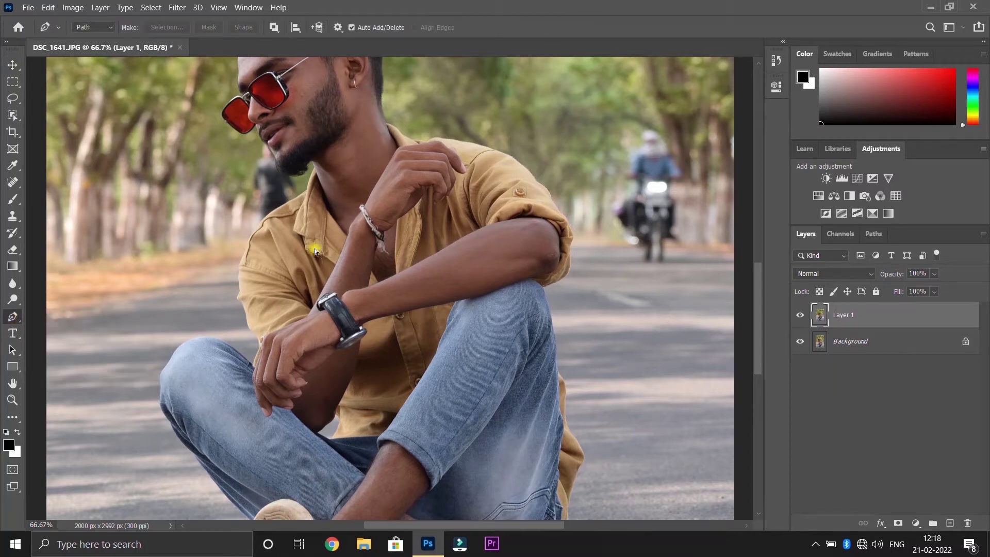
scroll(315, 250, "up", 3)
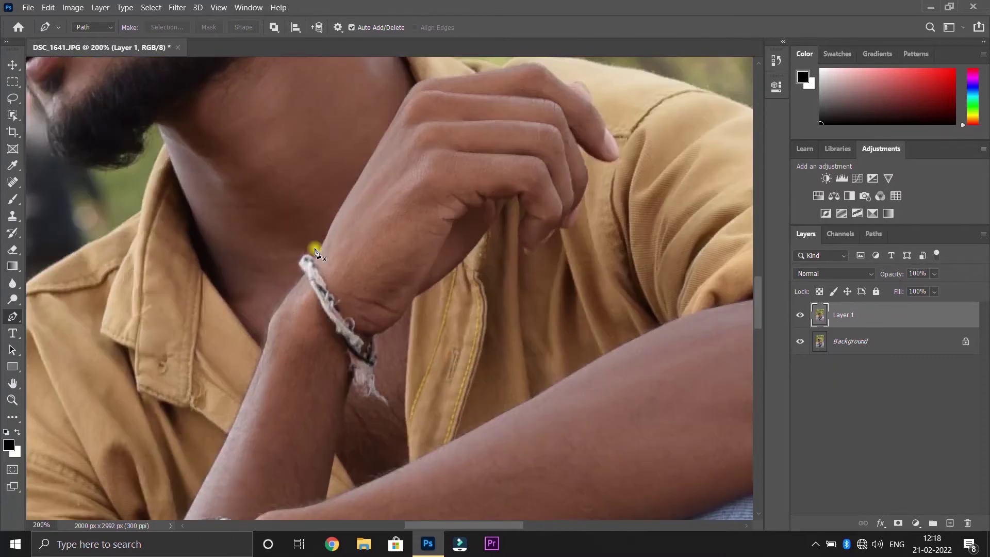
scroll(315, 251, "down", 1)
scroll(453, 274, "up", 1)
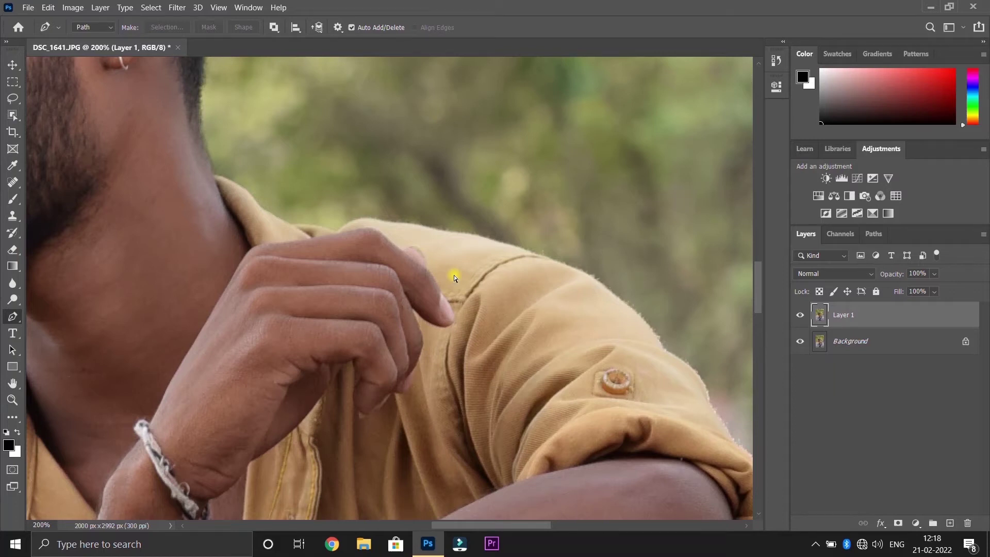
scroll(453, 276, "up", 2)
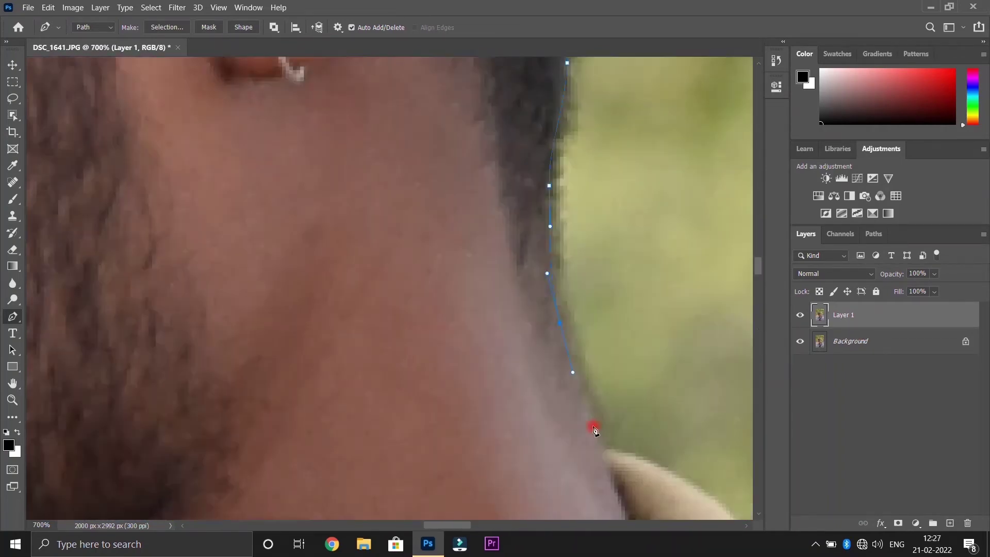
key("ctrl+plus")
key("ctrl+plus")
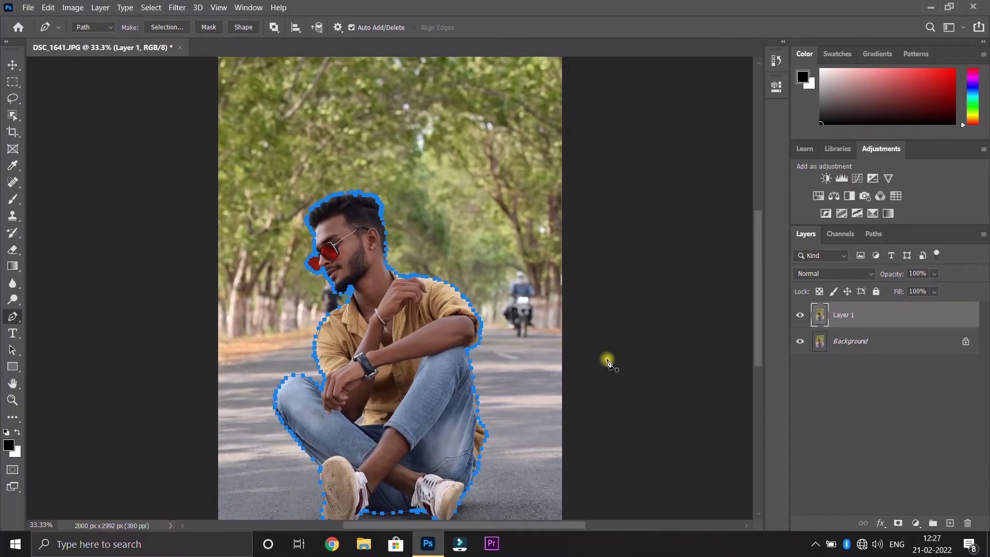
key("ctrl+minus")
key("ctrl+plus")
scroll(531, 343, "down", 5)
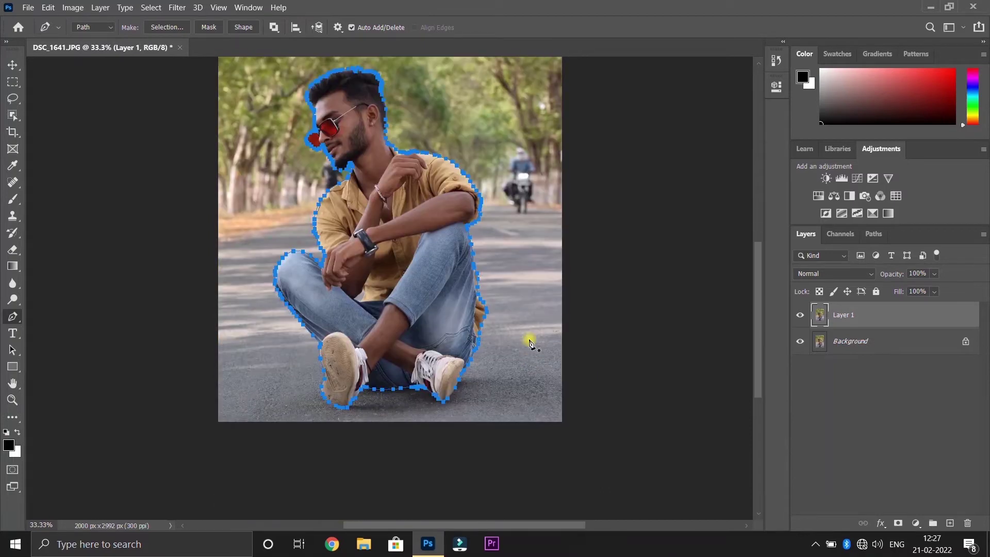
scroll(531, 343, "up", 3)
Convert the traced path into a feathered selection around the man and hide the path.
right_click(376, 286)
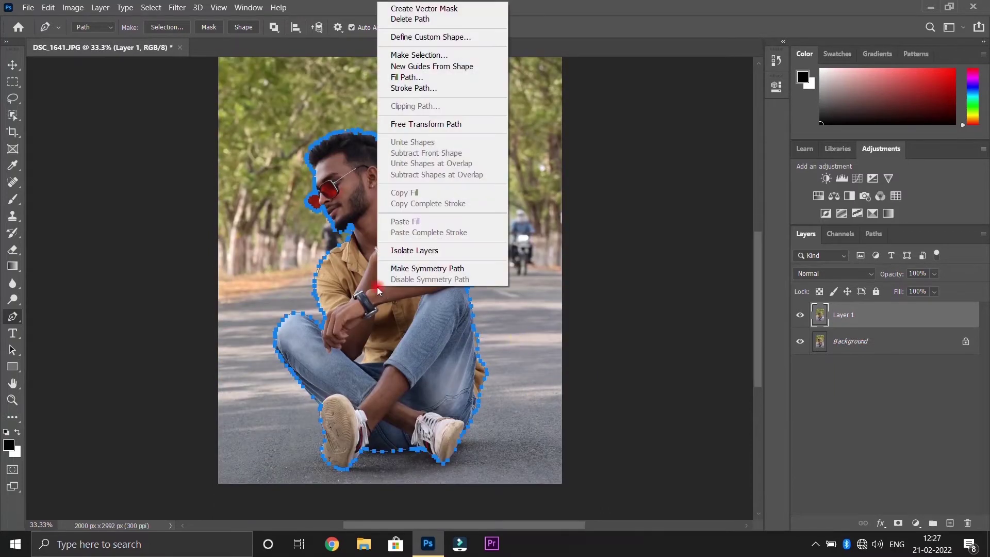
left_click(419, 55)
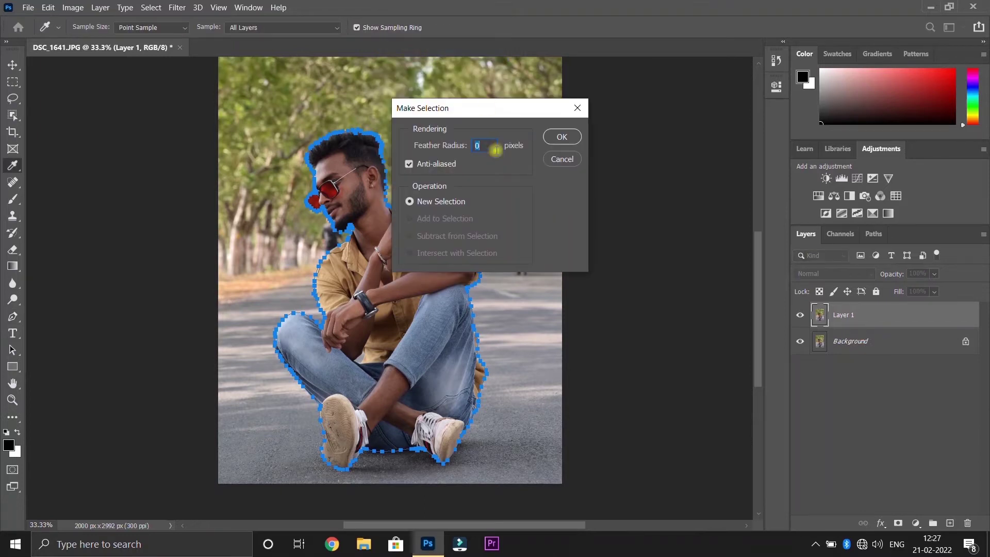
type(".5")
left_click(567, 138)
key("Return")
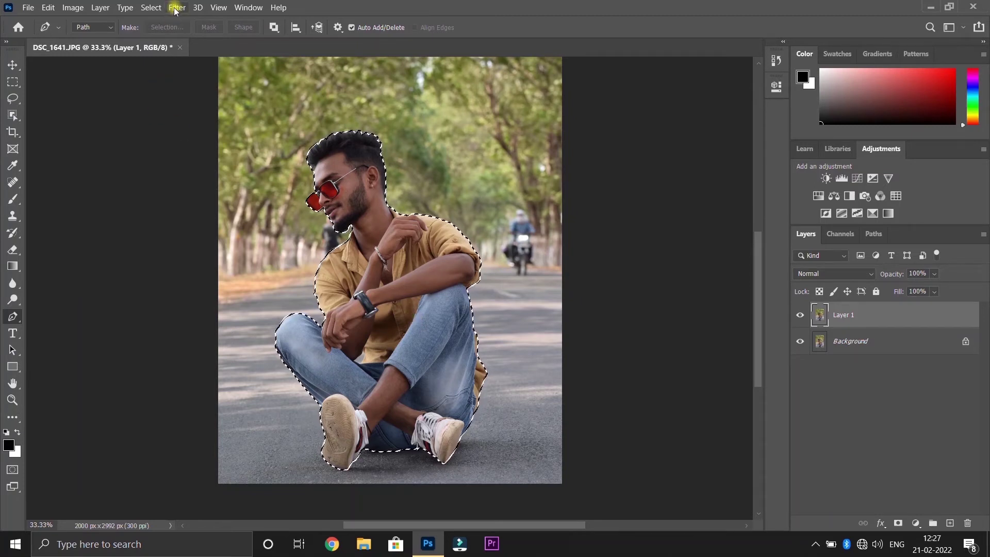
left_click(154, 8)
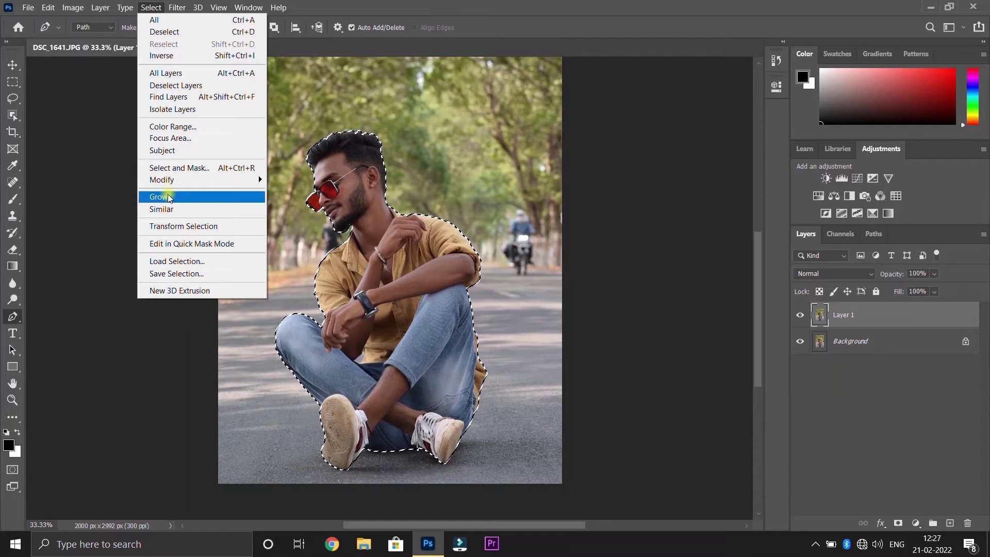
Open Select and Mask in Overlay view and zoom in on the man's head.
left_click(189, 167)
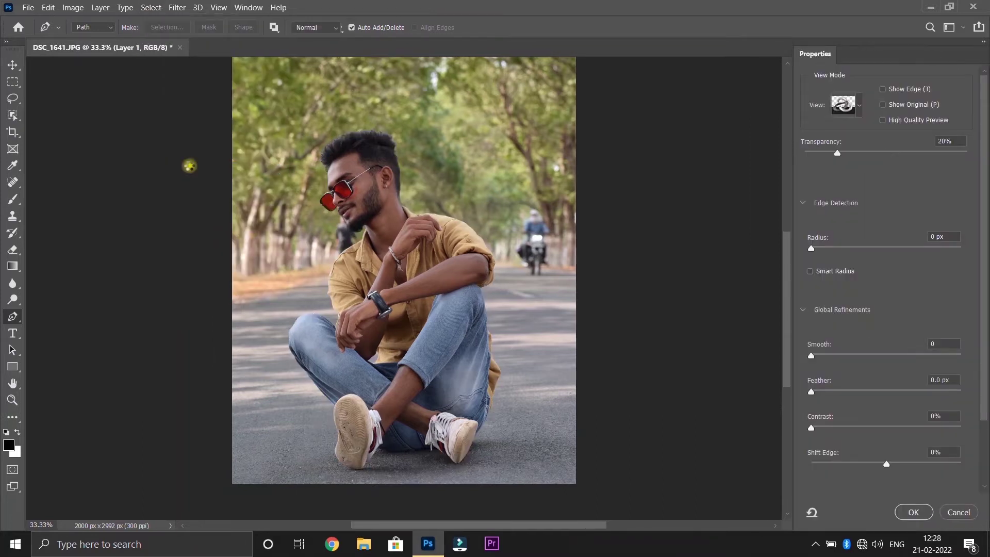
left_click(857, 110)
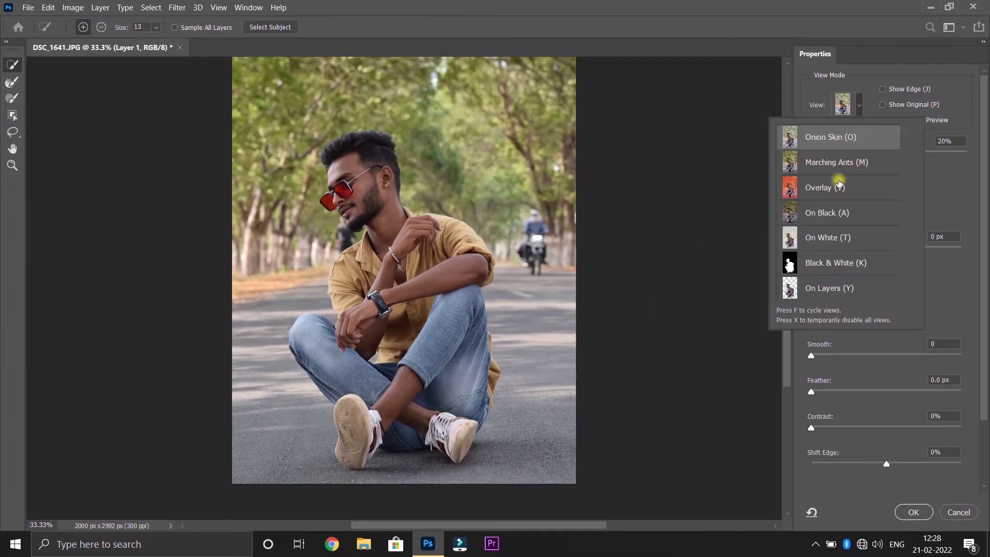
left_click(838, 188)
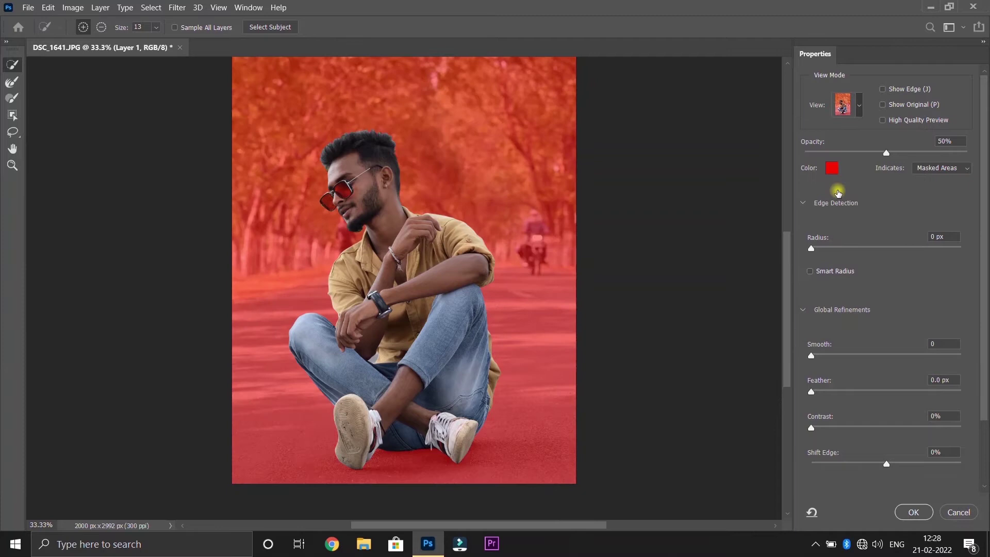
key("ctrl+plus")
key("ctrl+plus")
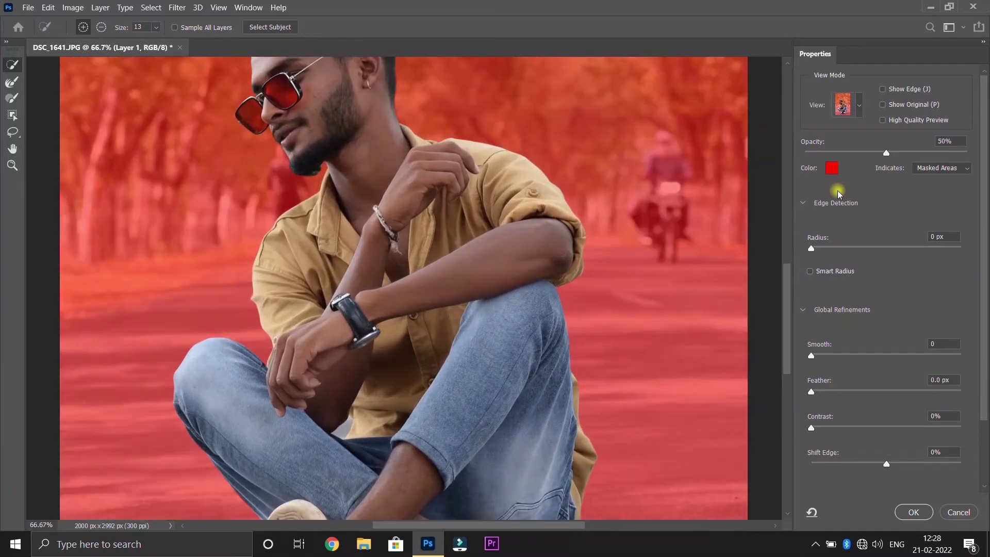
key("ctrl+plus")
scroll(659, 155, "up", 1)
scroll(659, 155, "up", 5)
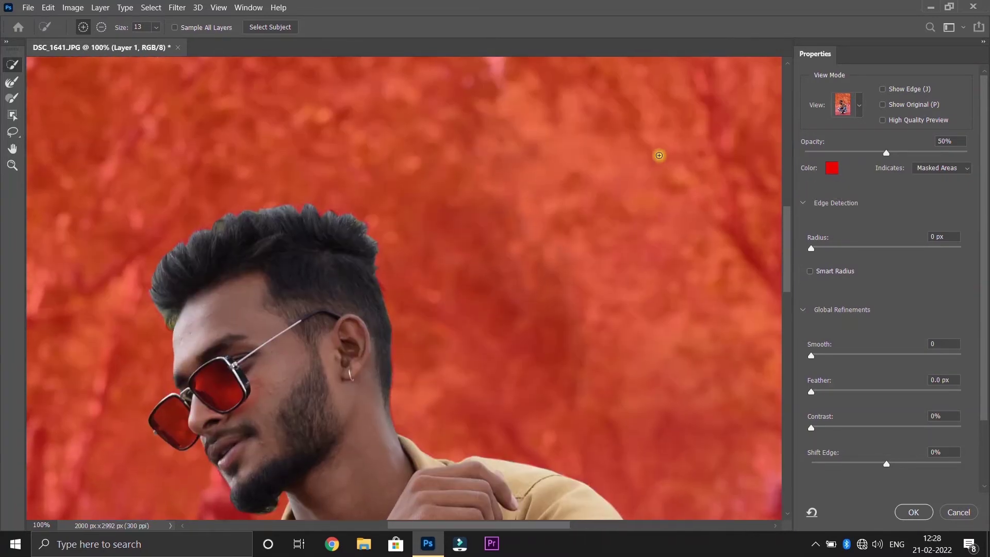
key("ctrl+plus")
key("ctrl+plus")
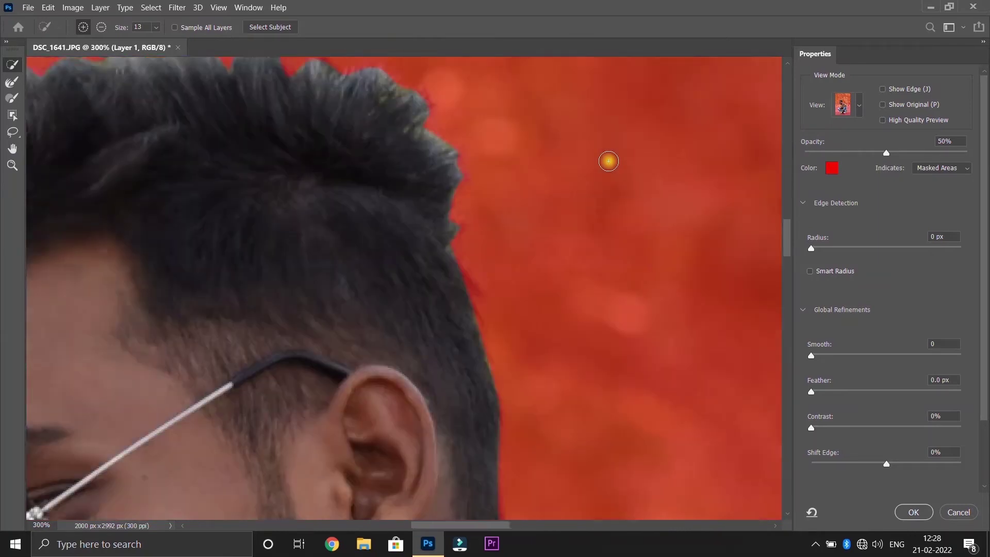
scroll(609, 161, "down", 2)
scroll(608, 161, "right", 1)
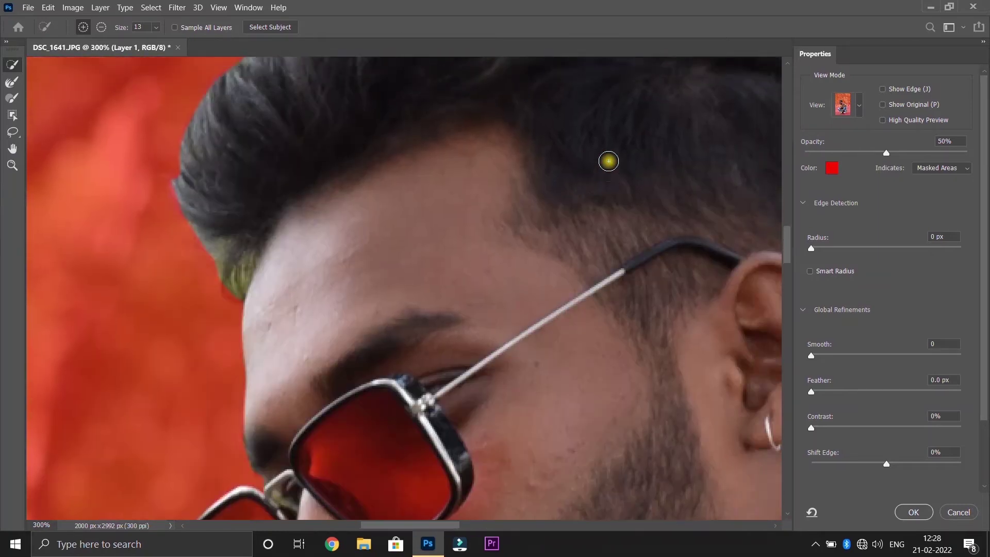
Brush the Refine Edge Brush along the hair edge by the temple.
left_click(8, 82)
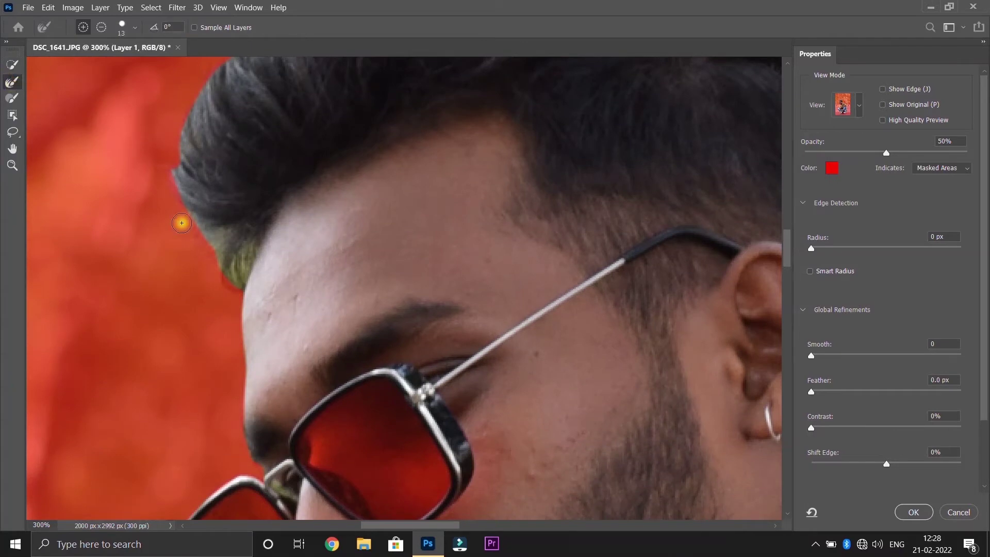
scroll(181, 222, "up", 1)
scroll(182, 222, "up", 1)
scroll(182, 222, "up", 1)
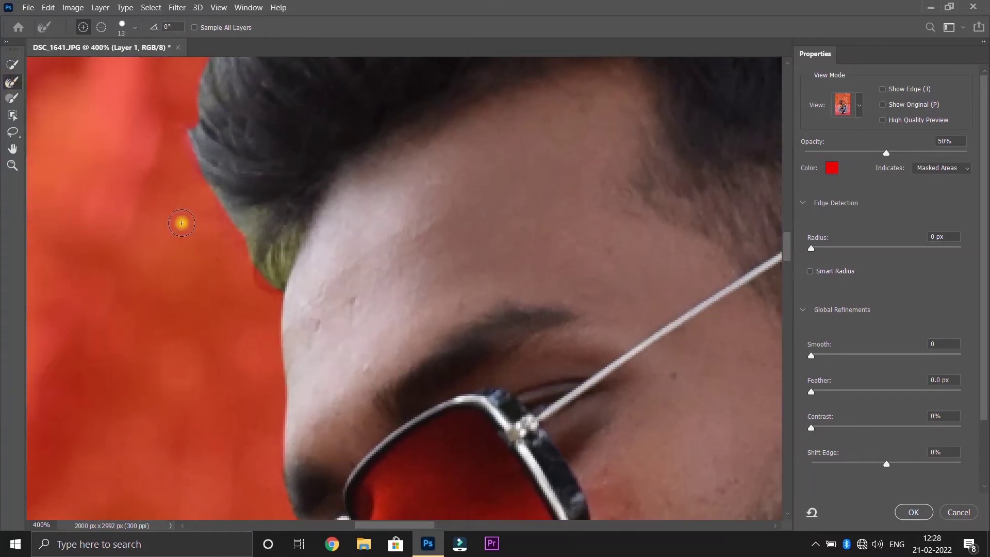
scroll(181, 222, "up", 1)
scroll(182, 223, "up", 2)
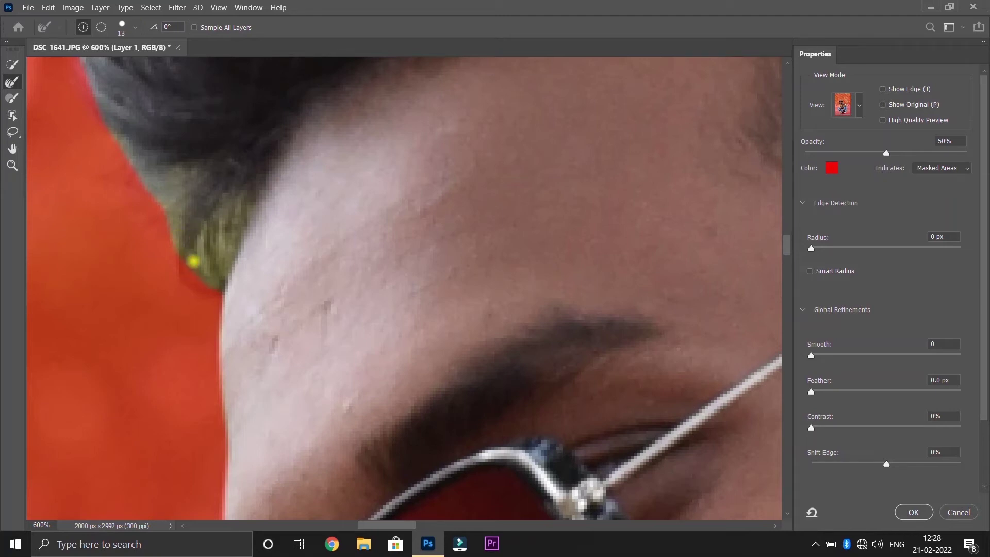
left_click_drag(200, 259, 157, 202)
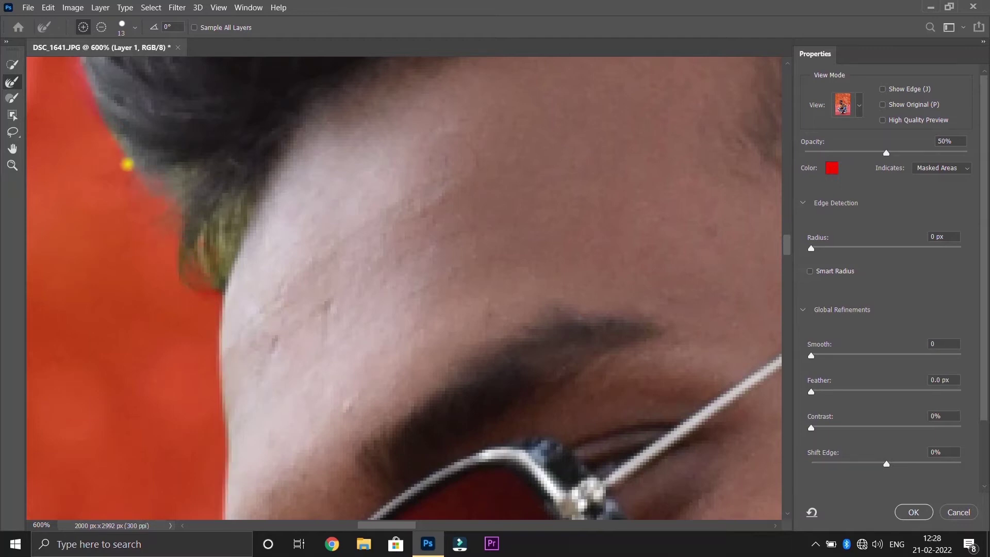
scroll(162, 232, "up", 1)
scroll(163, 239, "up", 2)
scroll(164, 238, "up", 2)
scroll(164, 238, "left", 2)
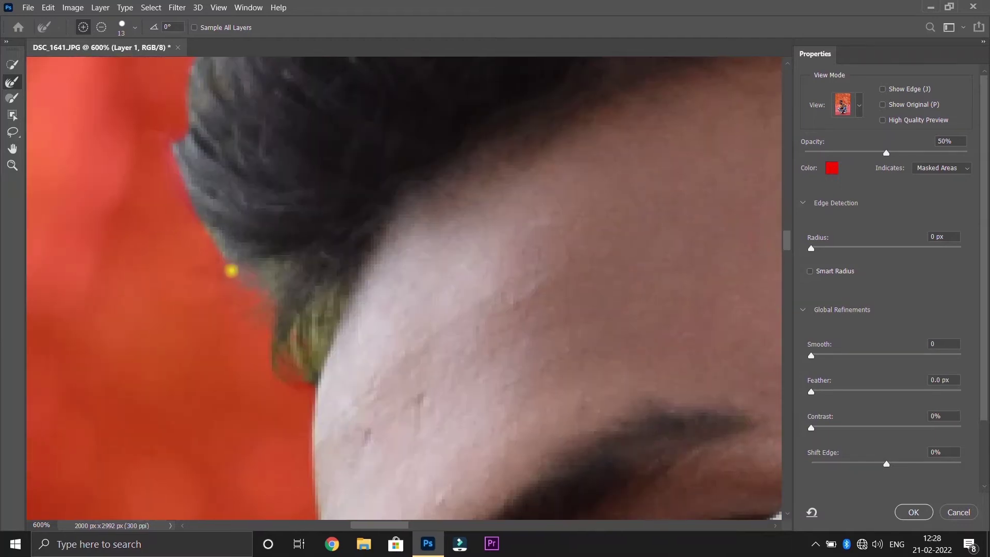
scroll(227, 273, "up", 1)
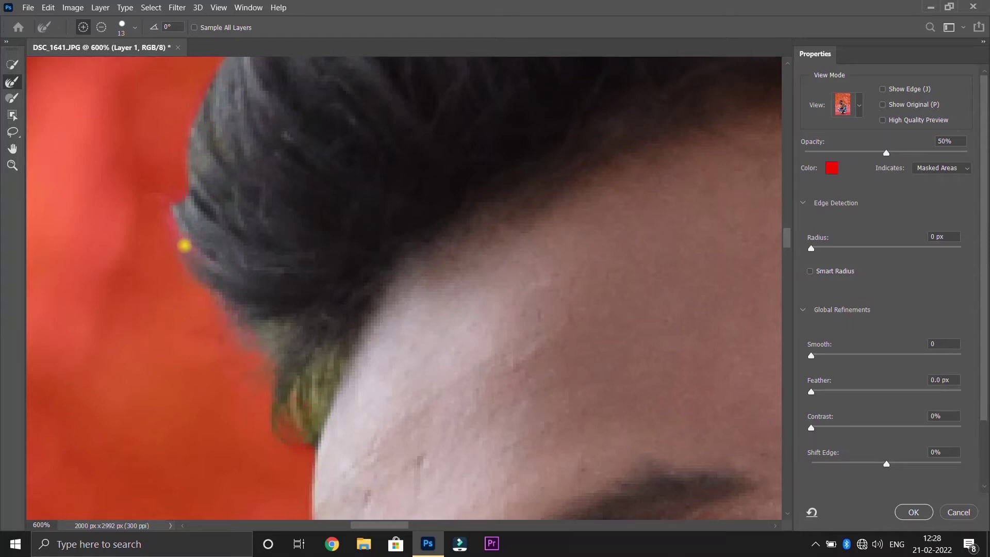
scroll(173, 219, "up", 1)
scroll(174, 224, "up", 2)
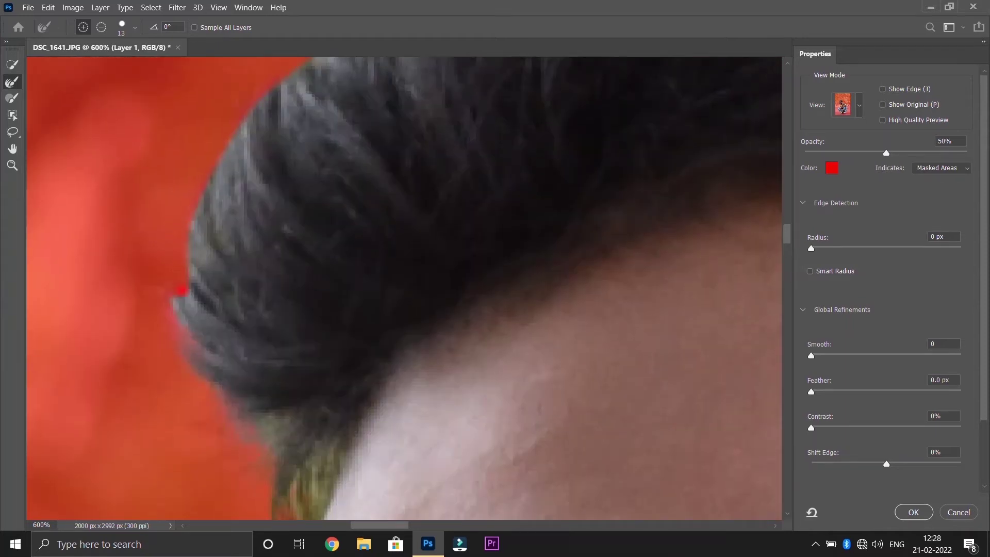
scroll(201, 202, "up", 2)
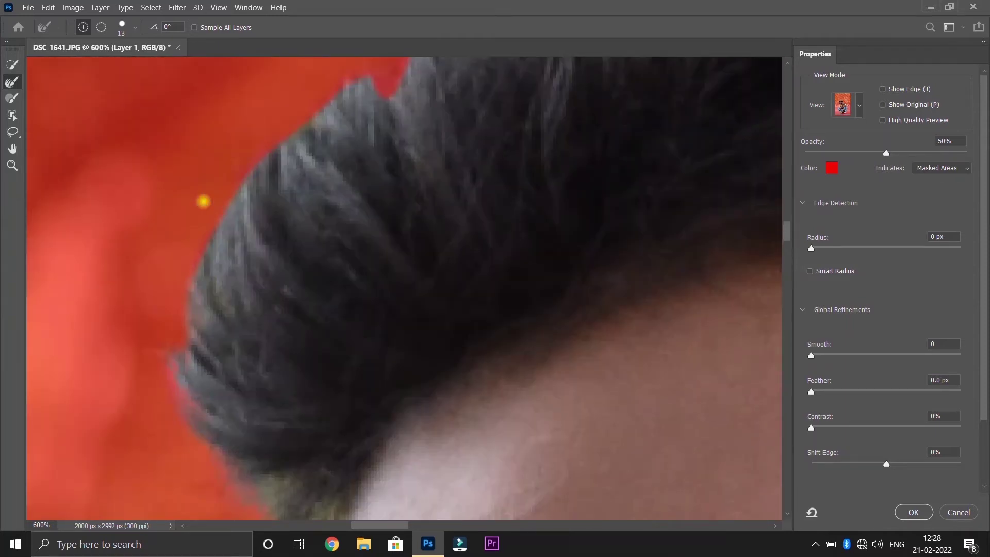
scroll(407, 201, "up", 2)
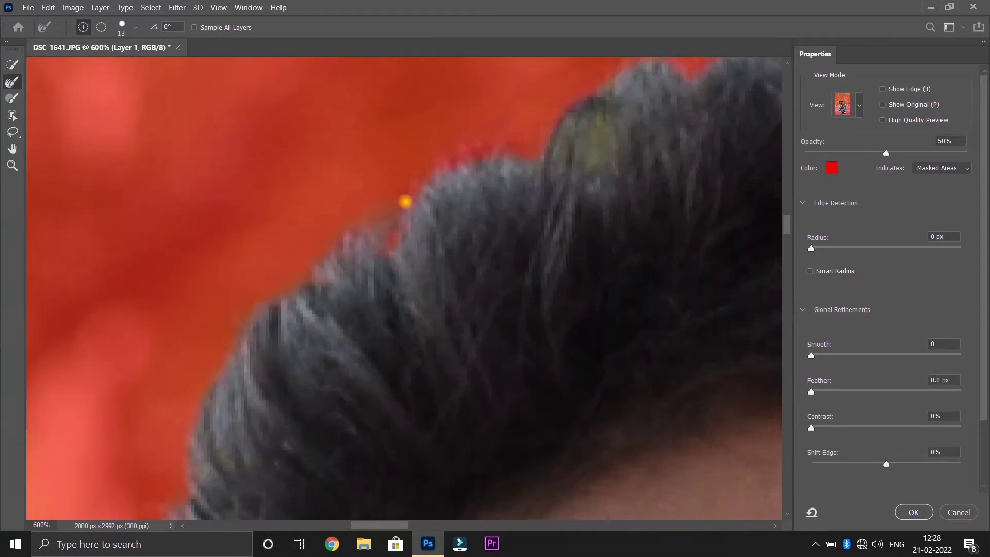
scroll(285, 256, "up", 2)
Shrink the Refine Edge Brush and work over the ear, beard and glasses edges.
key("[")
scroll(648, 159, "down", 2)
scroll(623, 161, "right", 3)
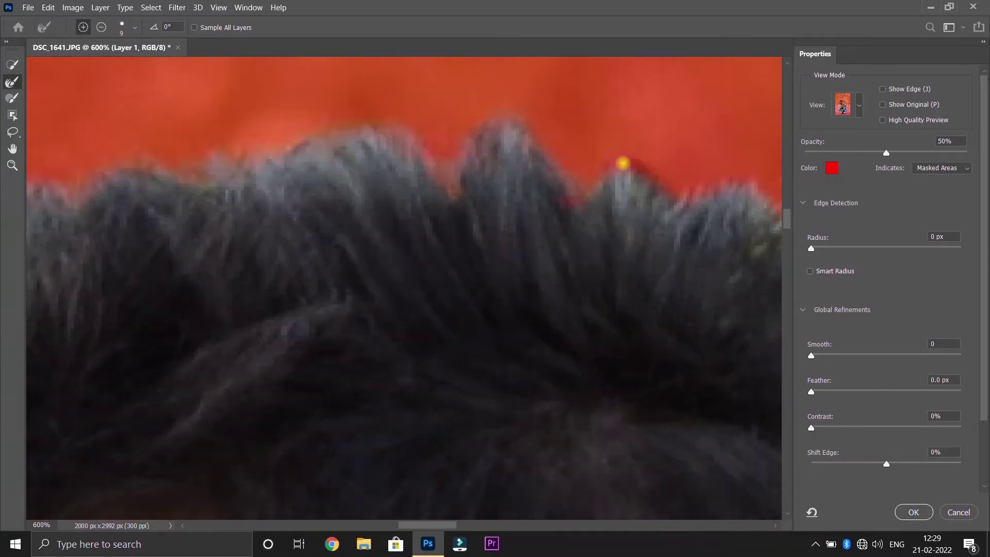
scroll(586, 281, "right", 3)
scroll(650, 342, "down", 1)
scroll(515, 388, "down", 5)
scroll(523, 292, "down", 3)
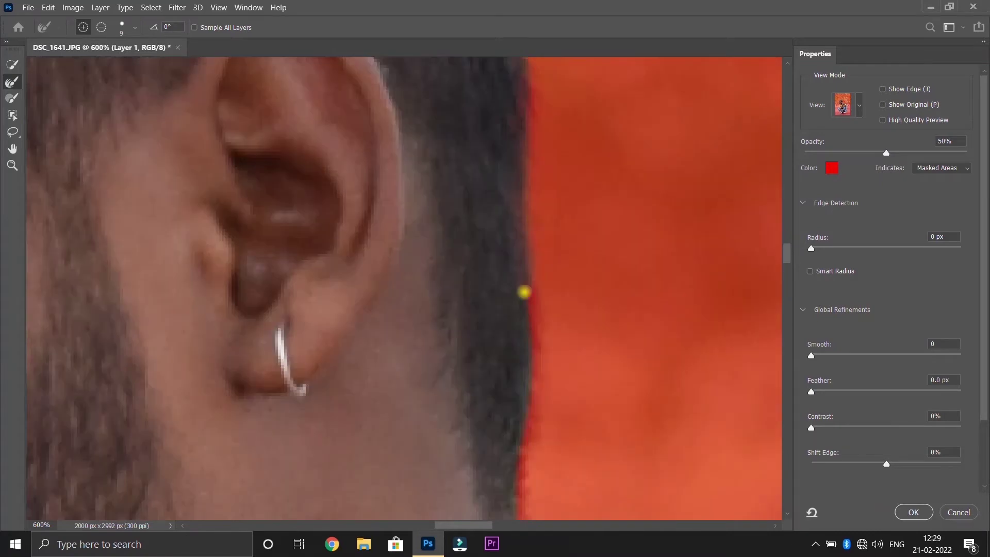
scroll(524, 291, "down", 5)
scroll(349, 213, "left", 1)
scroll(349, 214, "left", 5)
key("[")
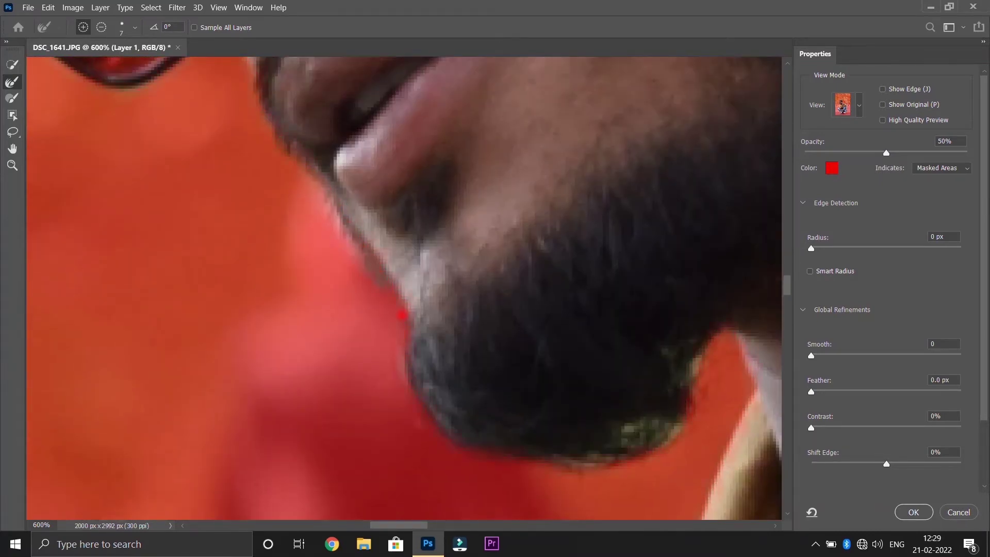
scroll(618, 453, "up", 5)
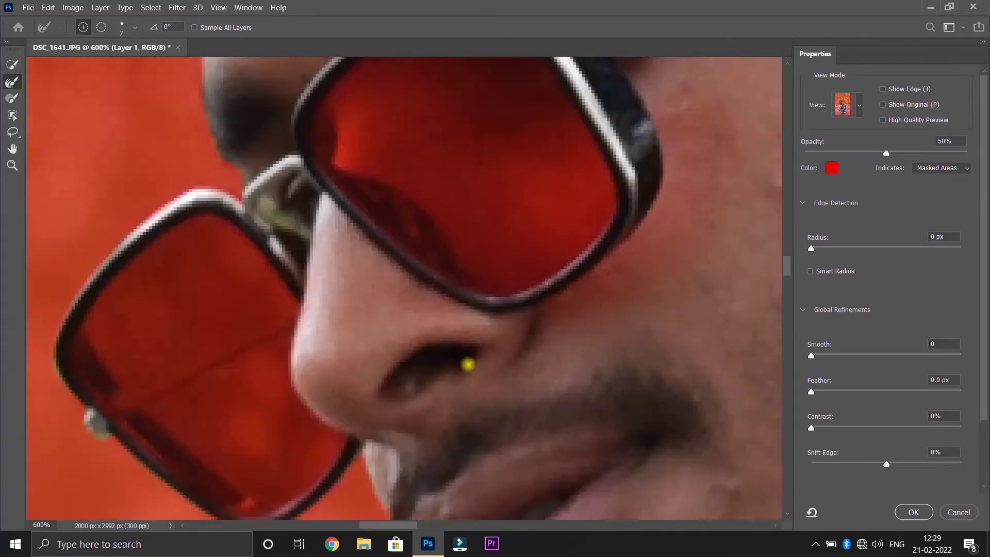
scroll(468, 360, "down", 3)
scroll(468, 360, "up", 3)
scroll(249, 177, "down", 8)
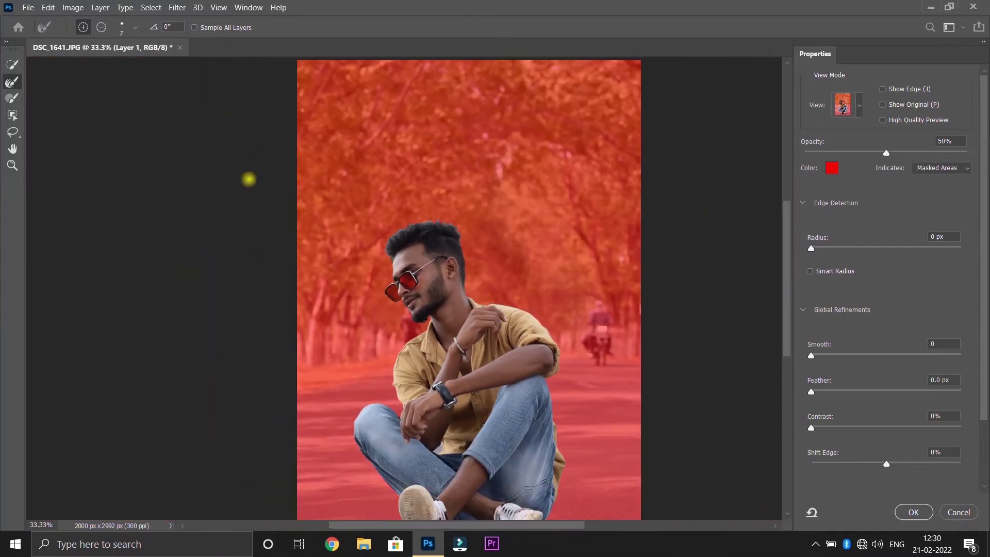
scroll(248, 179, "down", 1)
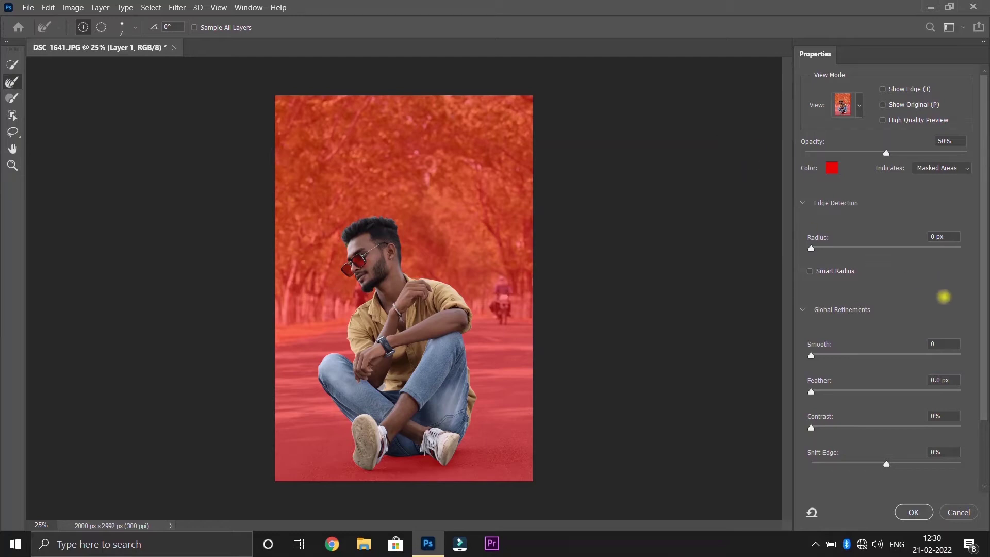
Set Feather 0.6 px and Shift Edge -3%, and output the refined man to a New Layer.
left_click_drag(985, 318, 985, 384)
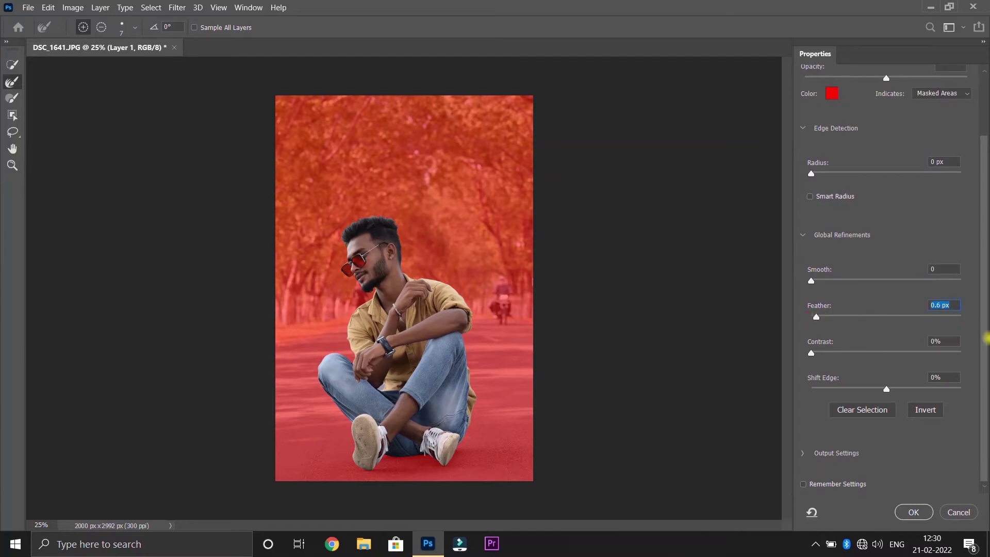
left_click(886, 389)
left_click_drag(887, 389, 884, 390)
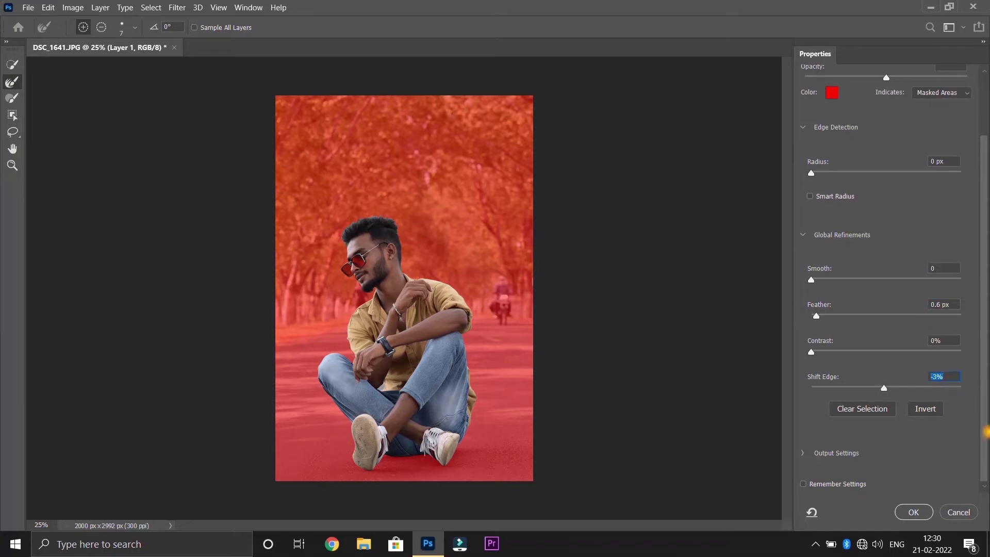
left_click(802, 451)
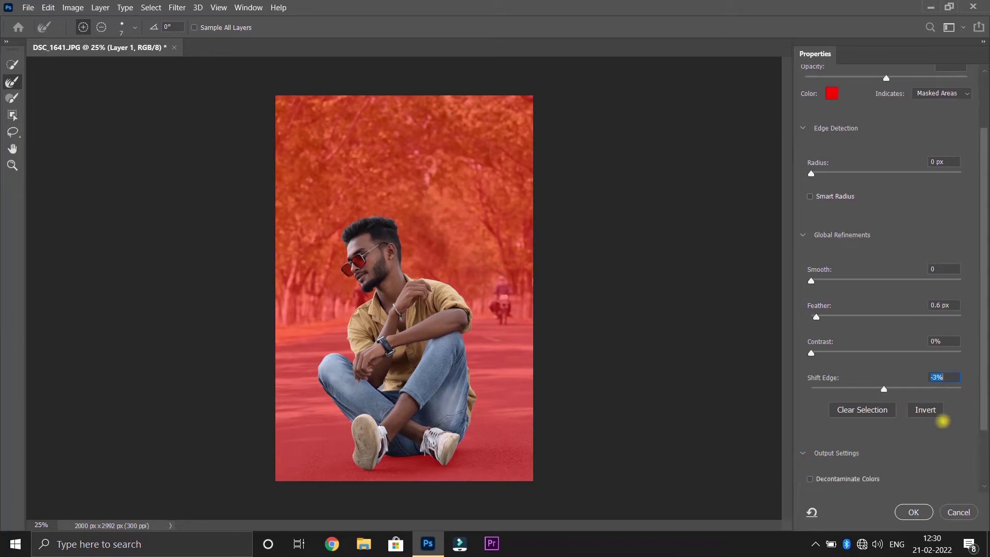
left_click_drag(982, 404, 982, 476)
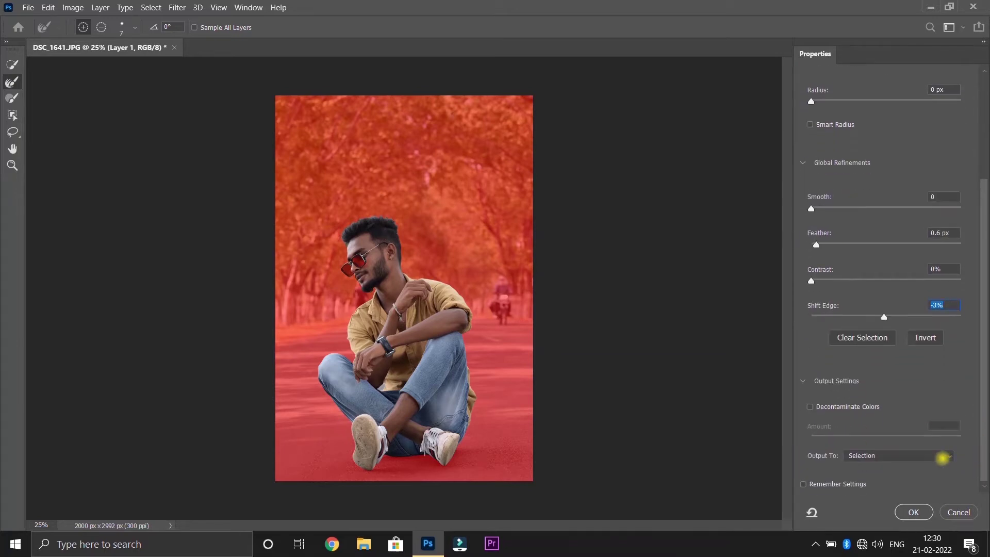
left_click(940, 457)
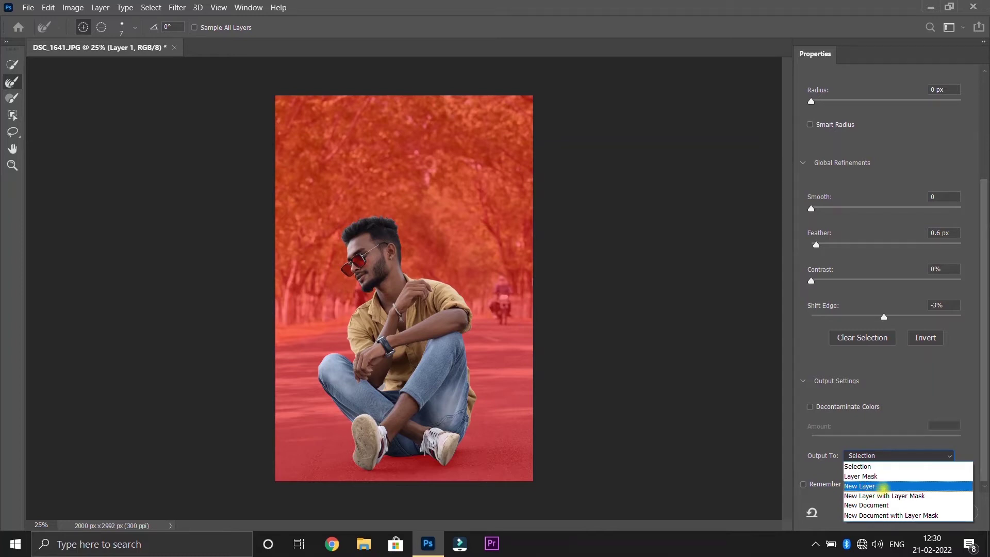
left_click(886, 485)
left_click(913, 511)
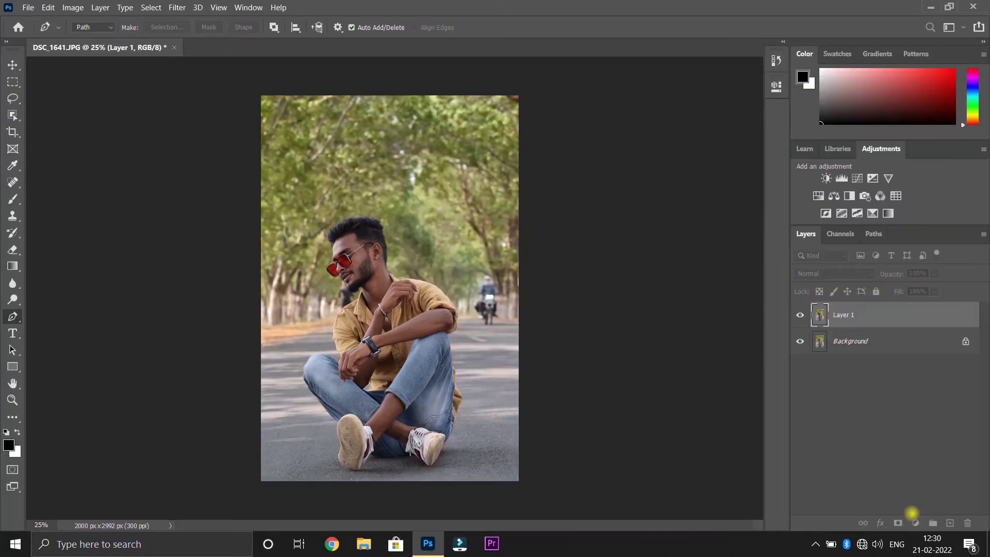
Hide the original photo layers so the cut-out man shows alone on transparency.
left_click(799, 367)
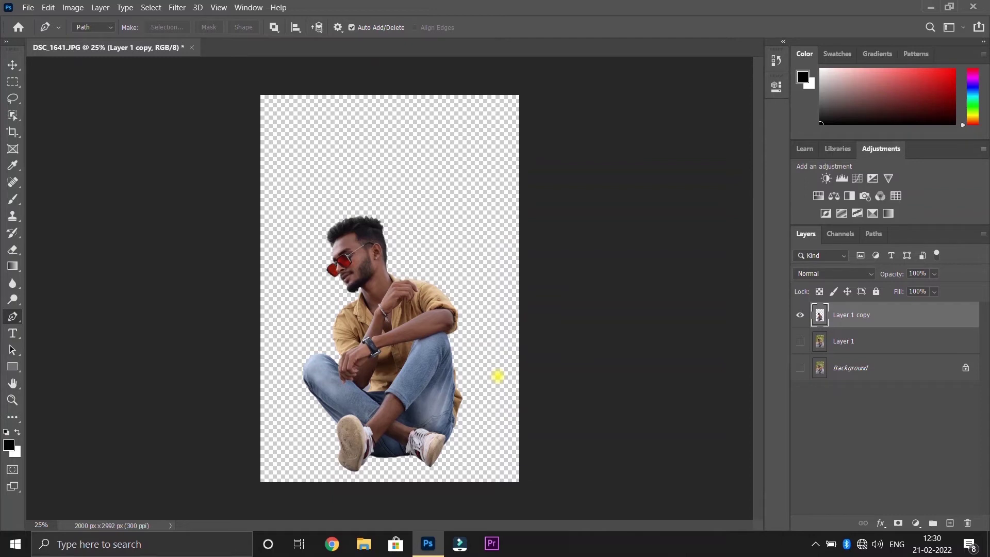
key("ctrl+plus")
key("ctrl+plus")
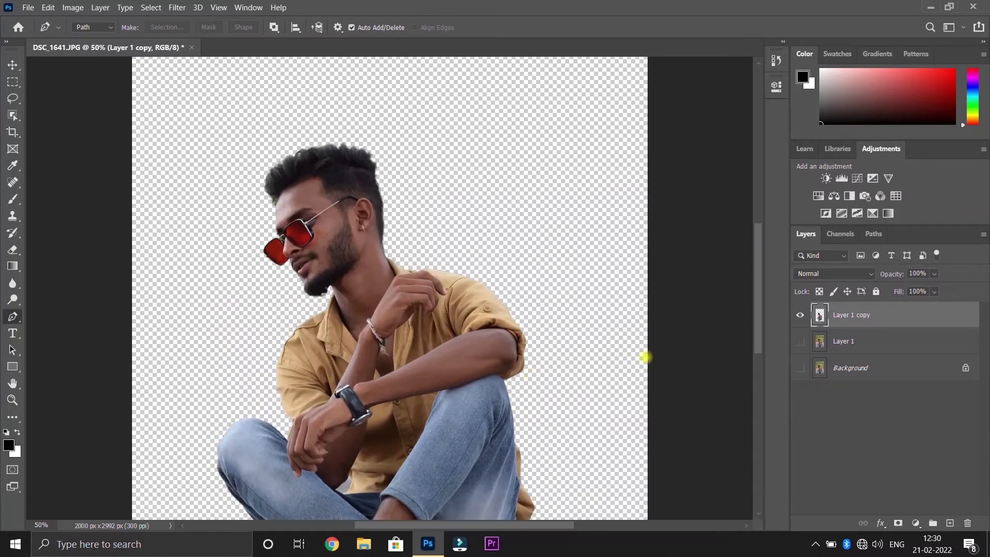
left_click(864, 341)
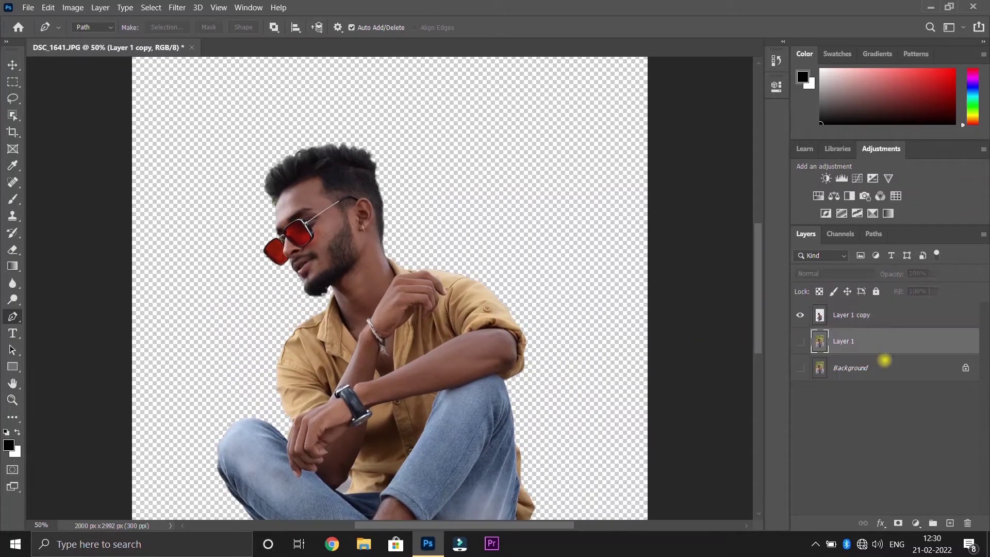
Add a black Solid Color fill layer beneath the cut-out man.
left_click(915, 523)
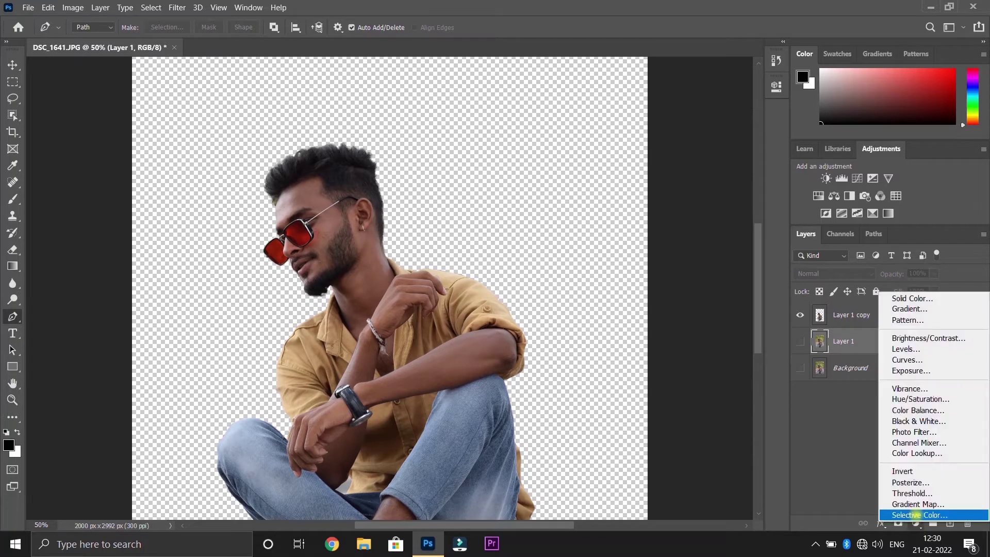
left_click(899, 298)
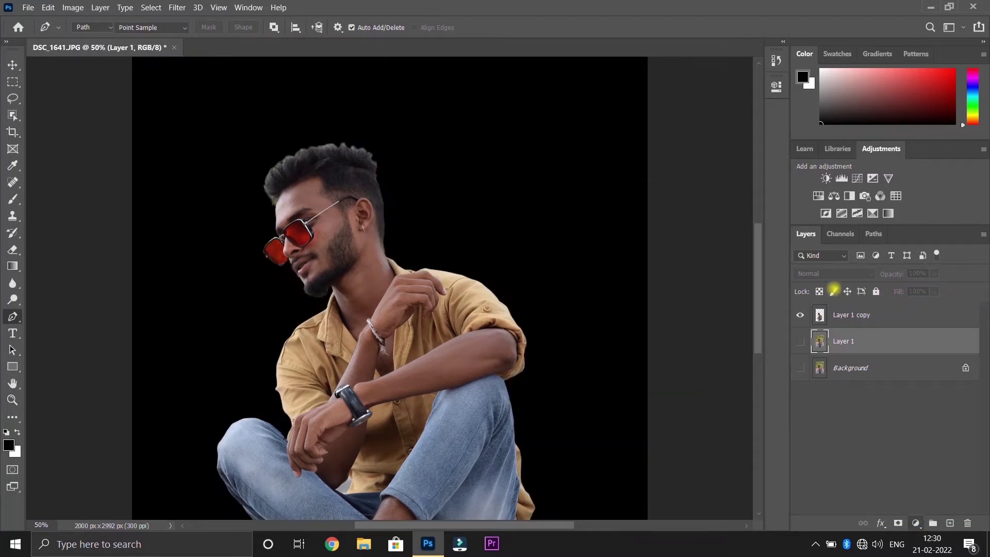
left_click(750, 95)
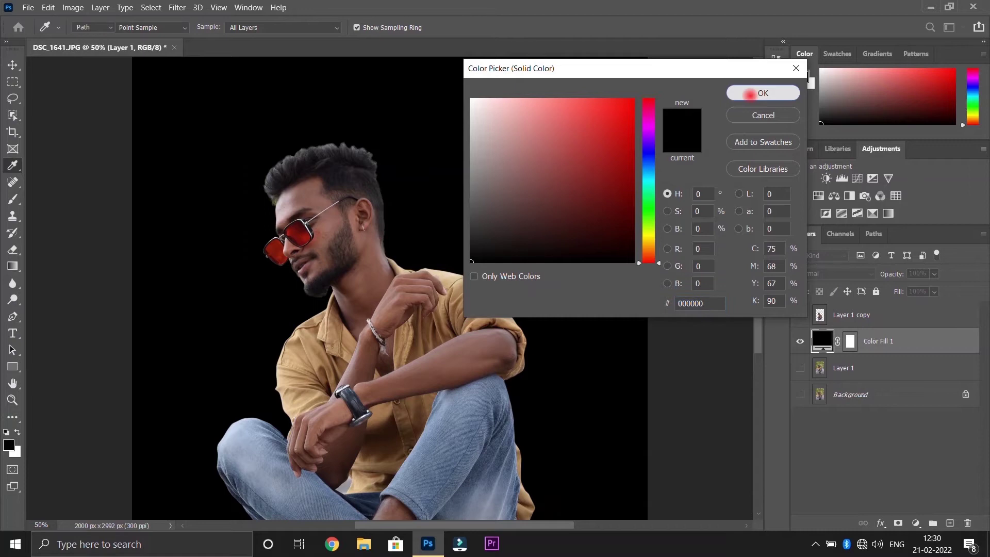
key("p")
Inspect the cut-out edges against black and make Layer 1 copy active.
key("ctrl+minus")
key("ctrl+minus")
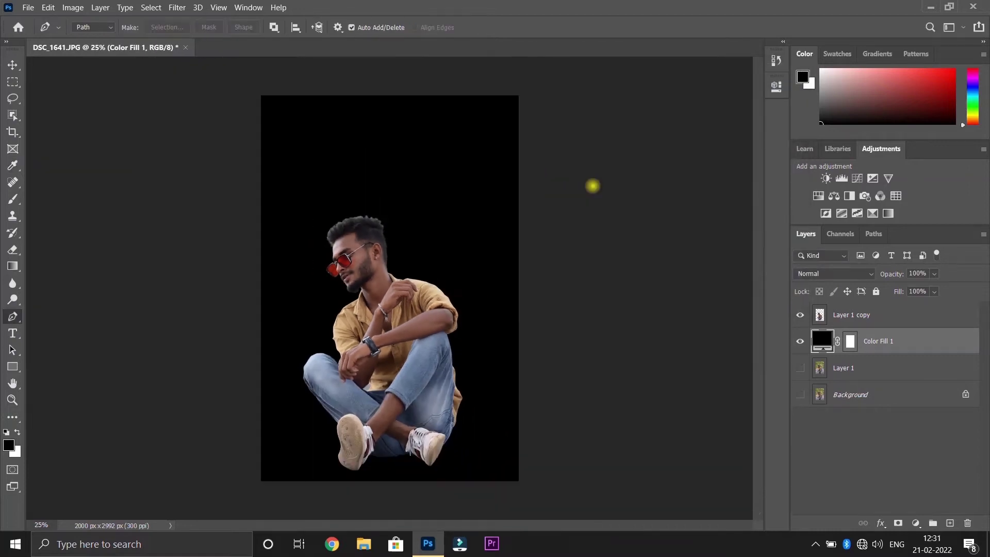
key("ctrl+plus")
key("ctrl+plus")
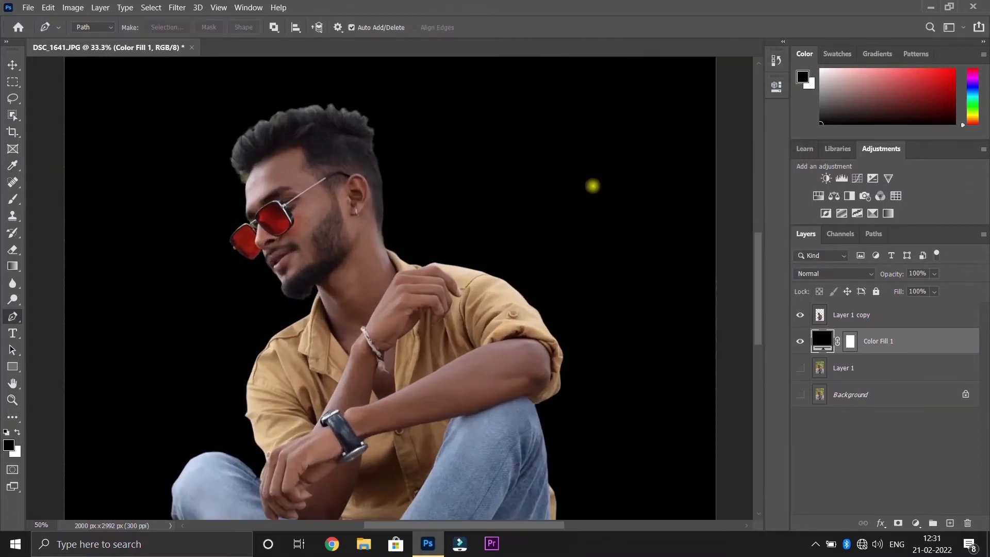
key("ctrl+plus")
scroll(292, 125, "up", 1)
scroll(292, 126, "up", 3)
scroll(292, 126, "down", 4)
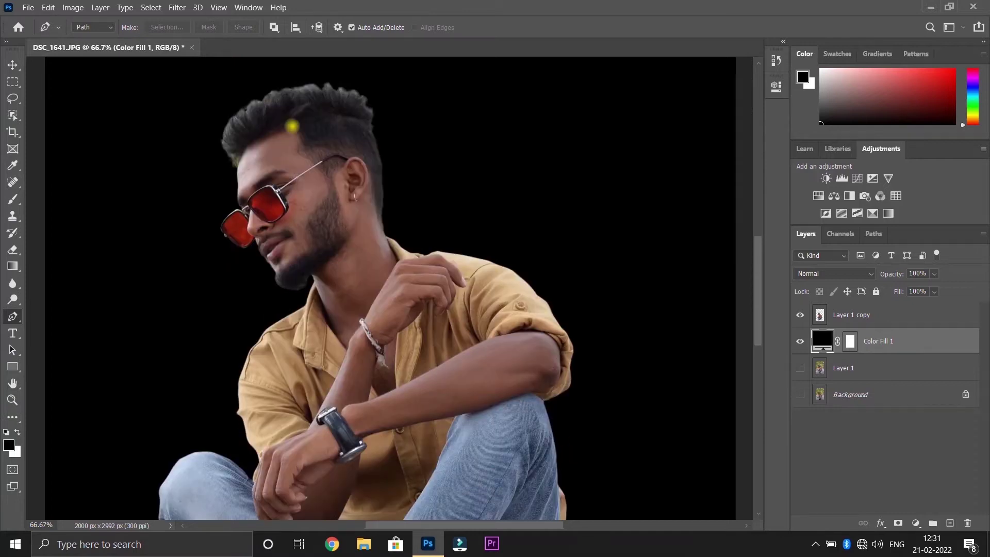
key("ctrl+plus")
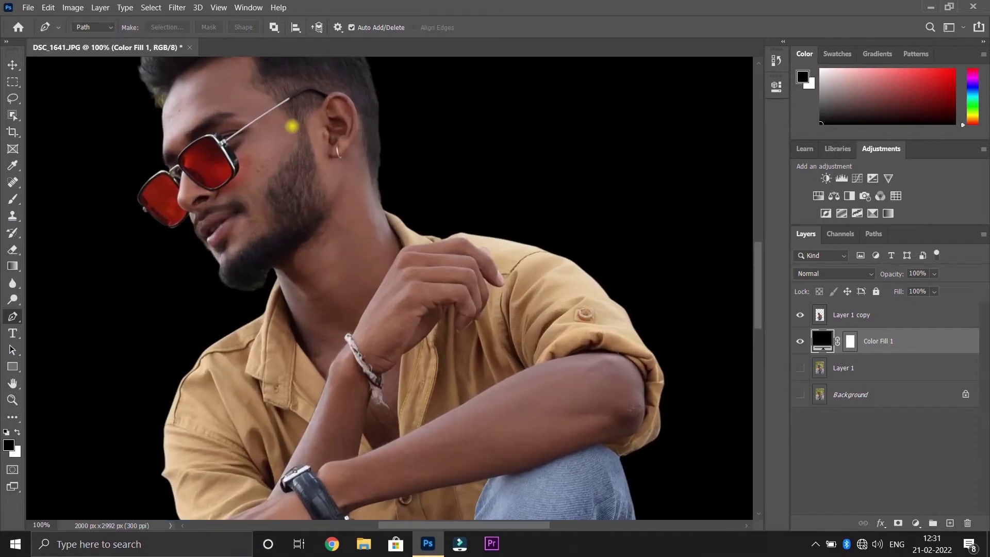
scroll(291, 126, "up", 3)
scroll(291, 126, "down", 3)
scroll(292, 126, "up", 3)
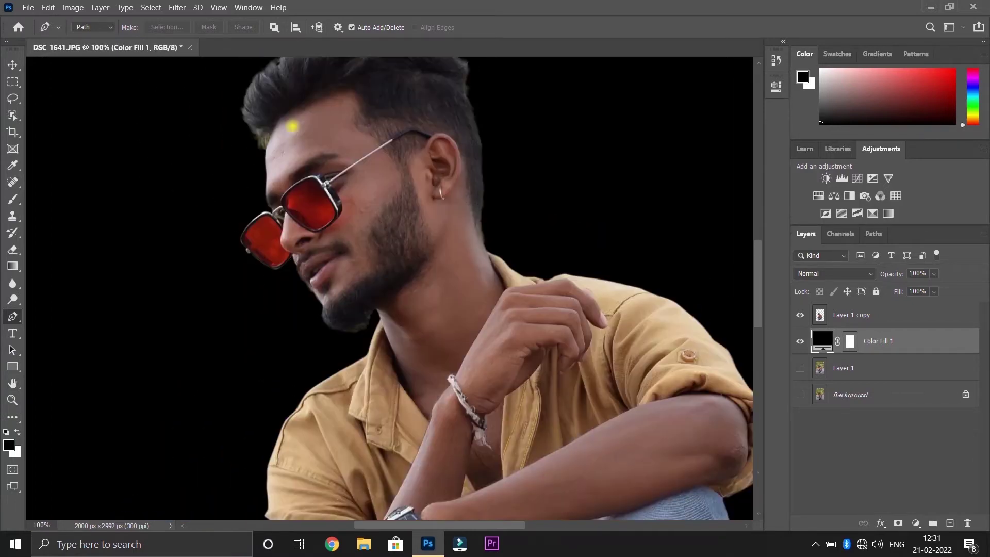
scroll(292, 126, "up", 1)
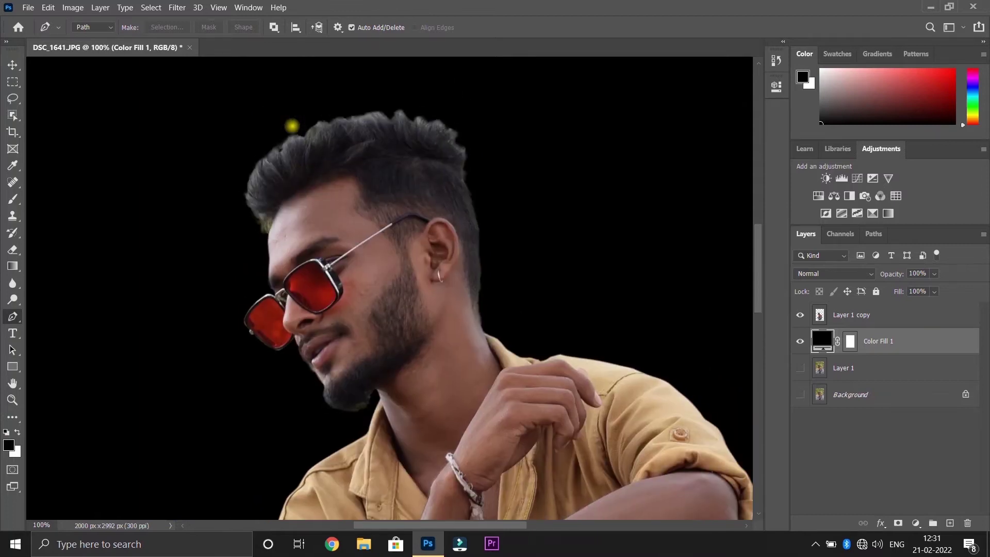
key("ctrl+minus")
key("ctrl+minus")
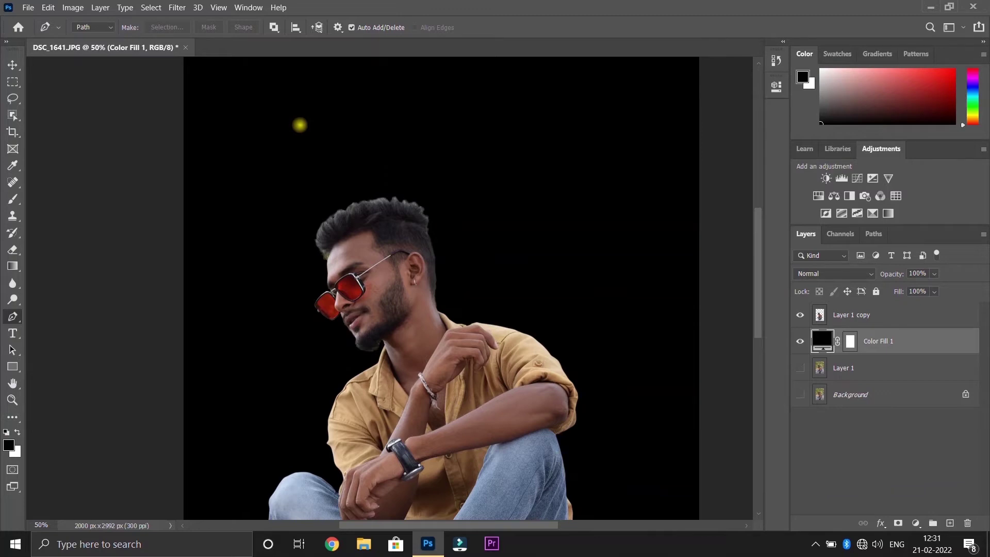
left_click(883, 320)
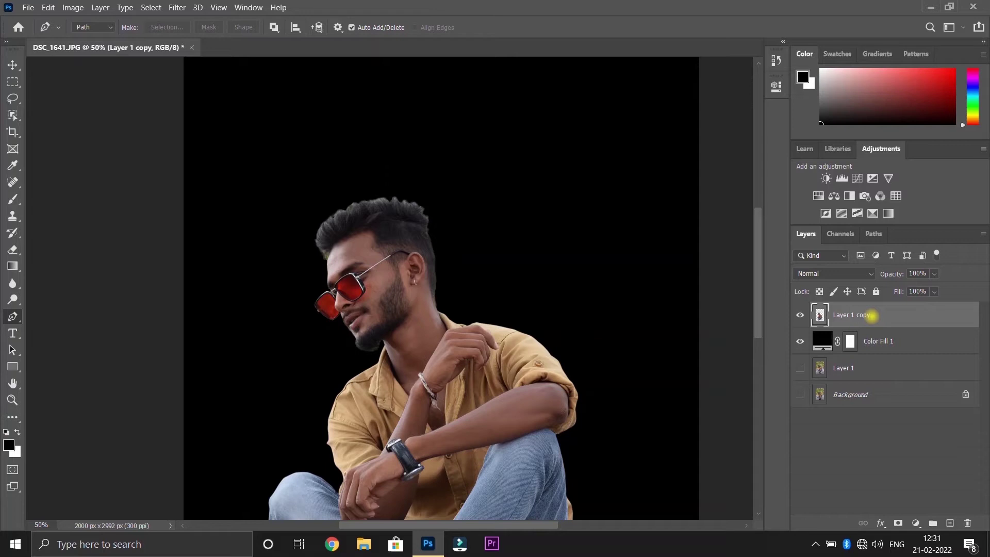
Open Liquify on the cut-out and push the hair tuft upward with Forward Warp.
key("shift+ctrl+x")
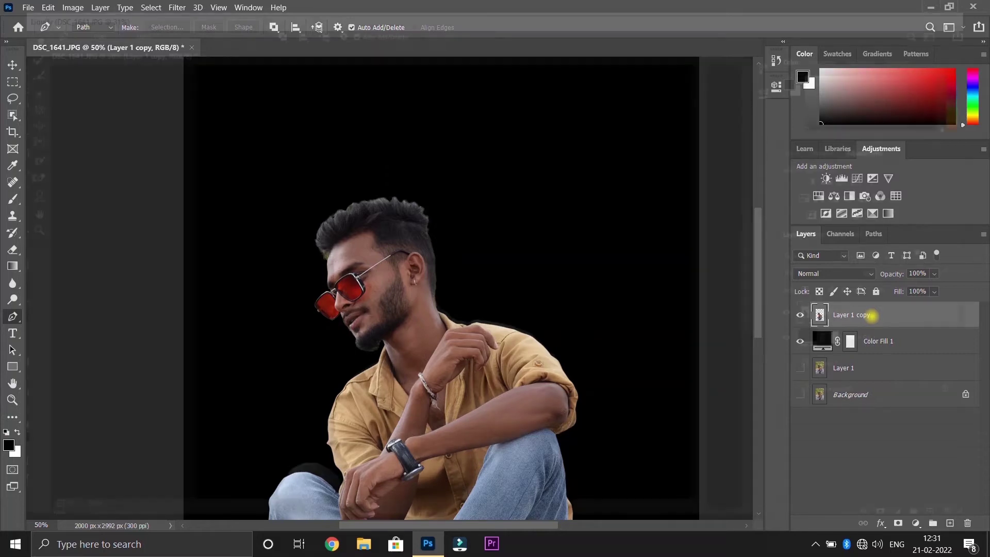
key("ctrl+plus")
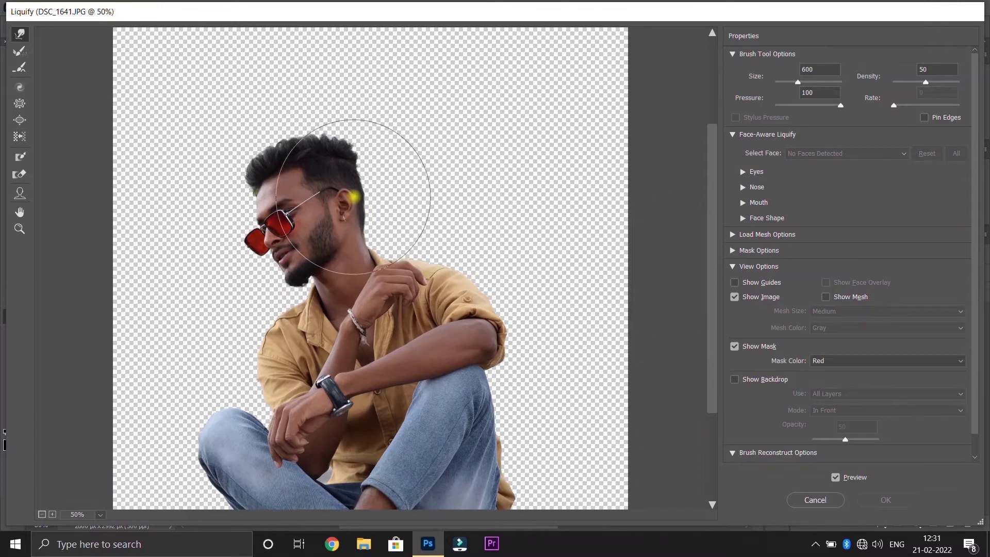
scroll(353, 196, "up", 2)
key("bracketleft")
key("bracketleft")
key("bracketleft")
key("bracketleft")
key("bracketleft")
key("bracketleft")
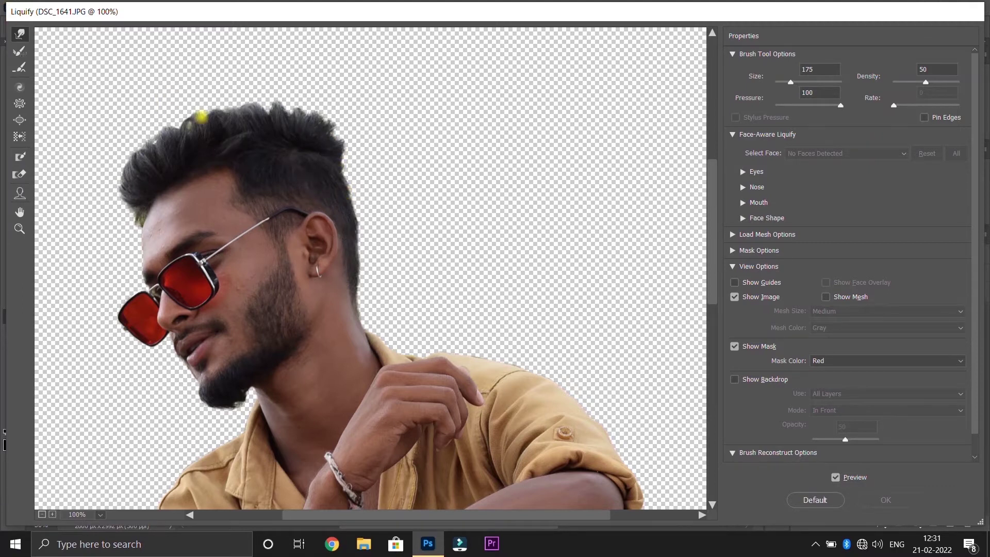
key("ctrl+plus")
scroll(202, 134, "up", 3)
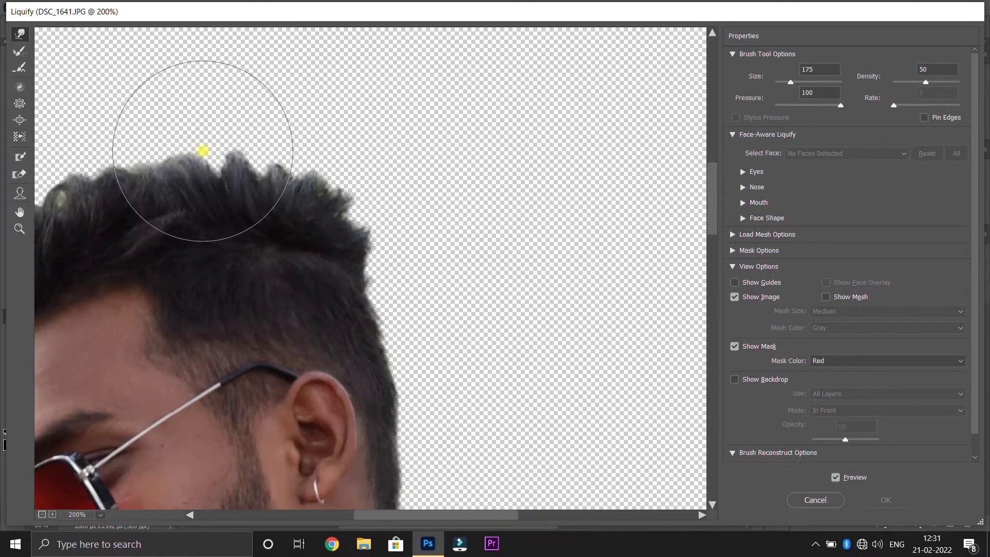
scroll(202, 150, "left", 2)
key("ctrl+minus")
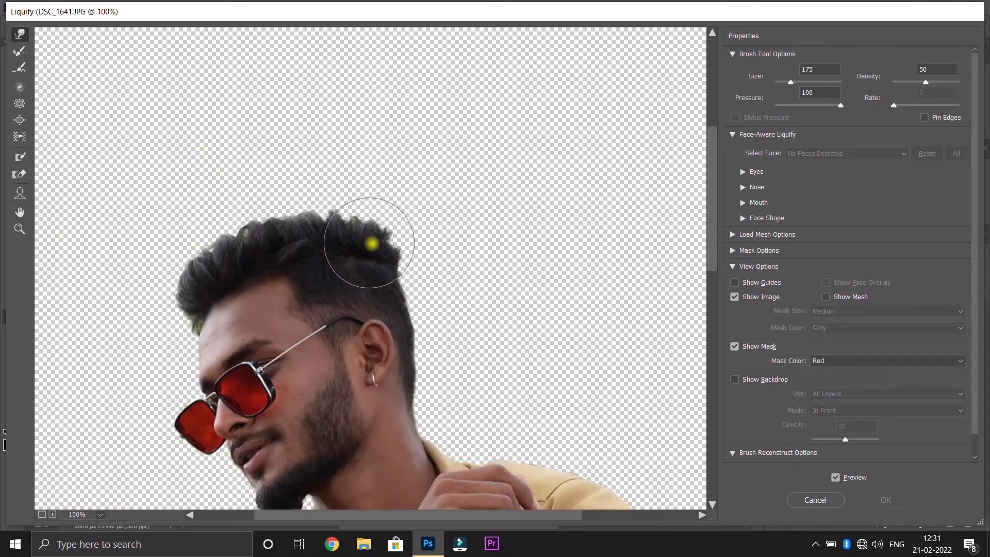
mouse_move(375, 230)
left_mouse_down()
mouse_move(380, 217)
mouse_move(393, 254)
mouse_move(360, 221)
mouse_move(289, 219)
mouse_move(231, 221)
mouse_move(188, 253)
left_mouse_up()
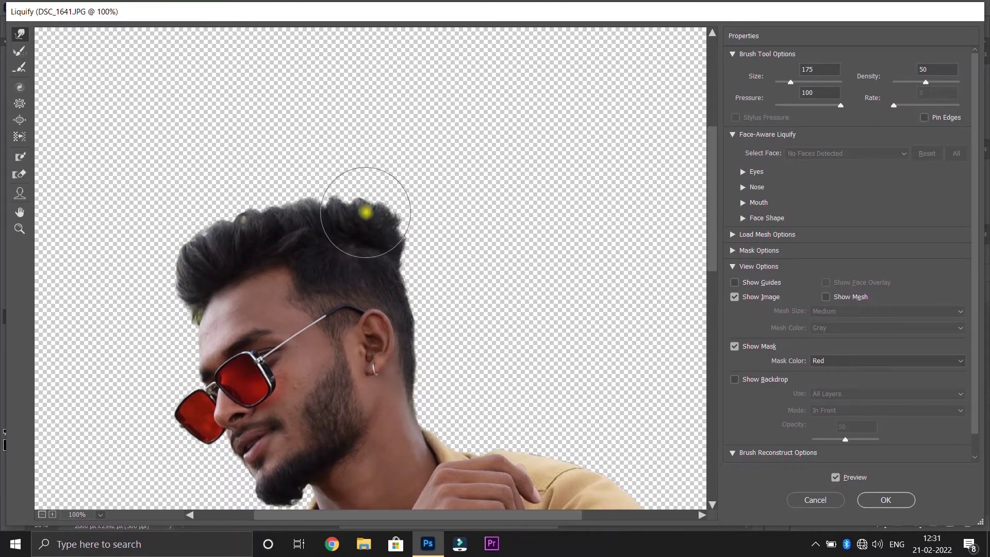
Resize the warp brush and reshape the left side and top of the hair.
scroll(365, 212, "down", 2)
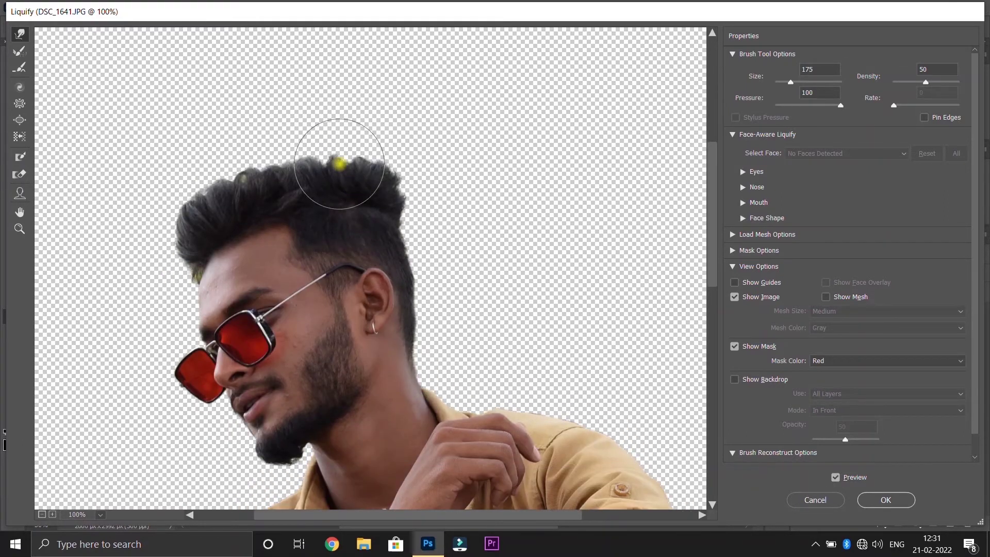
key("bracketright")
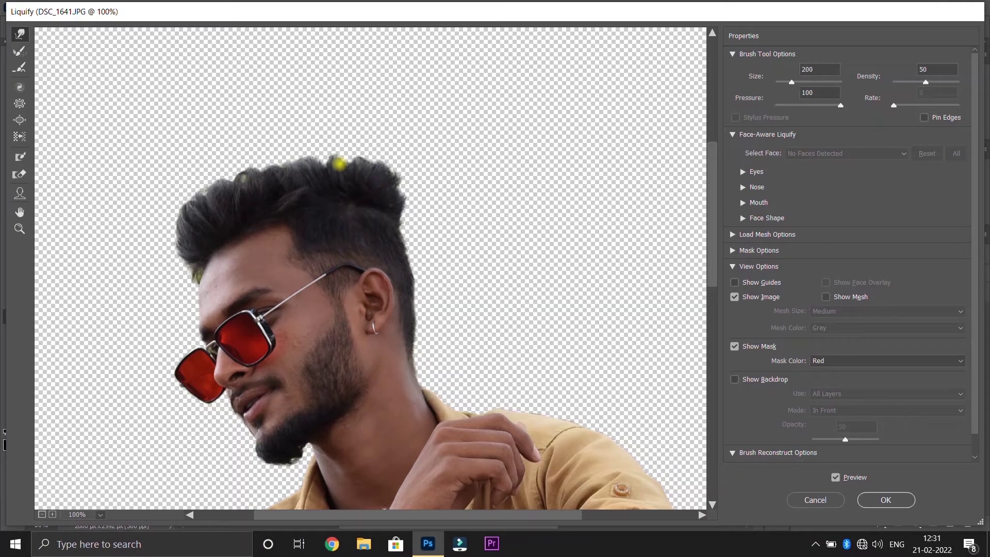
key("bracketleft")
key("bracketleft")
key("bracketleft")
key("ctrl+plus")
key("ctrl+minus")
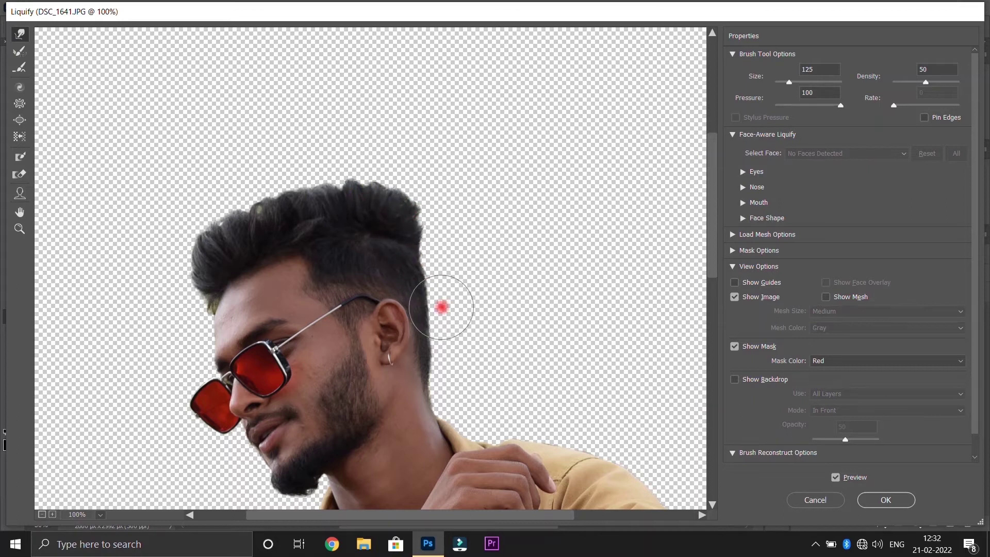
key("bracketright")
key("bracketright")
key("bracketleft")
mouse_move(205, 259)
left_mouse_down()
mouse_move(176, 263)
mouse_move(256, 203)
mouse_move(351, 159)
mouse_move(404, 172)
left_mouse_up()
key("bracketright")
key("bracketright")
key("bracketright")
key("bracketleft")
key("bracketleft")
key("bracketleft")
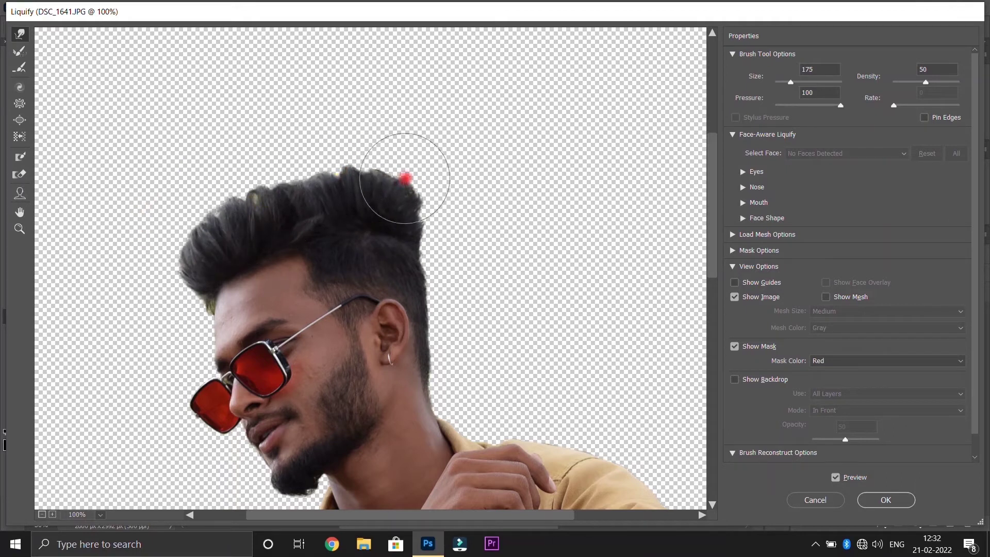
left_click_drag(315, 228, 409, 258)
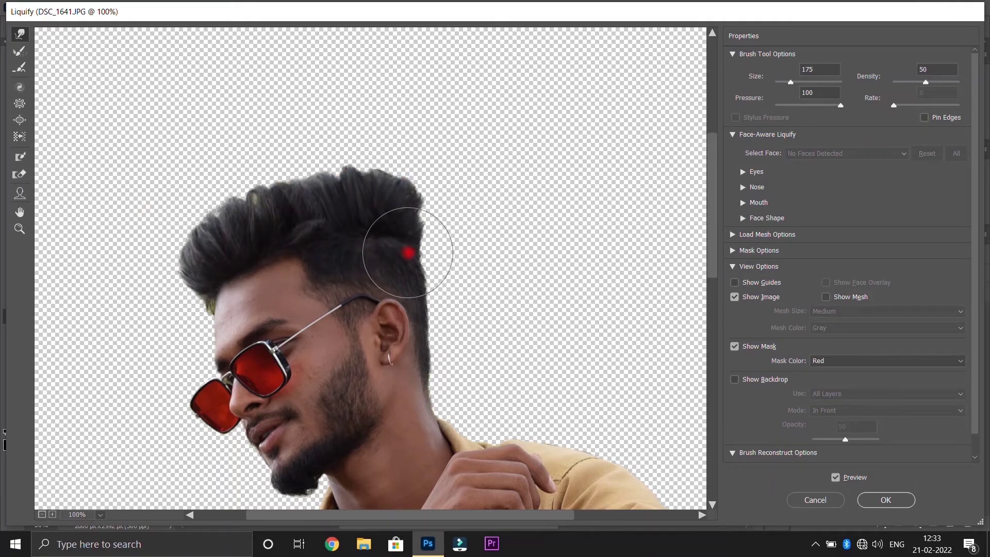
Smooth the beard outline at the chin with a smaller brush and apply Liquify.
scroll(409, 259, "down", 3)
key("bracketleft")
key("bracketleft")
key("bracketleft")
key("ctrl+equal")
key("bracketleft")
key("bracketleft")
key("bracketleft")
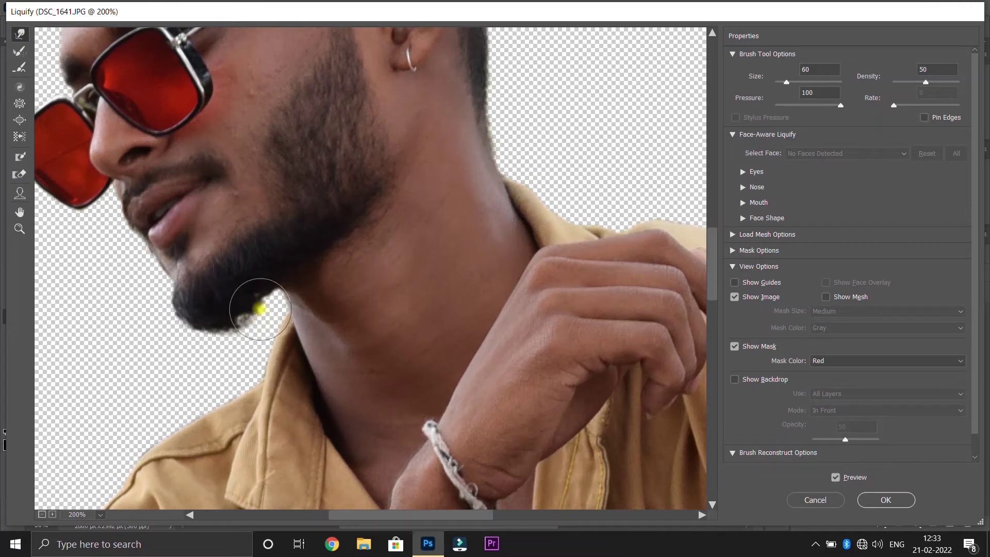
left_click_drag(247, 331, 185, 304)
scroll(177, 288, "down", 5)
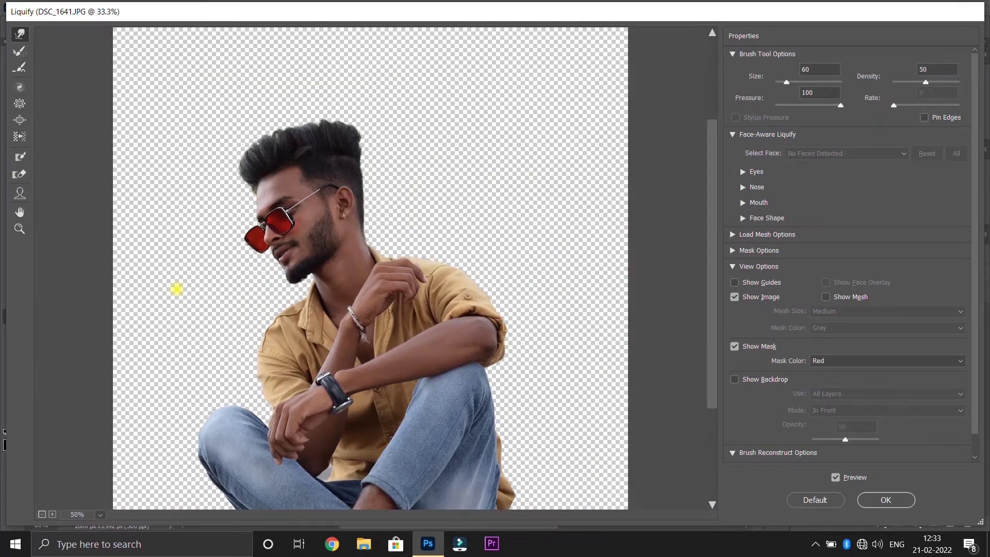
scroll(176, 289, "down", 1)
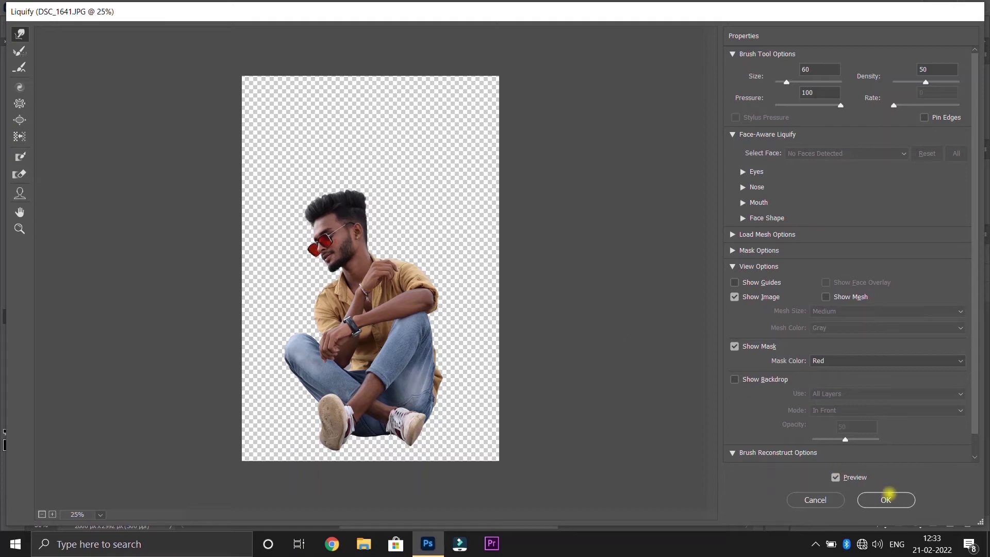
left_click(886, 498)
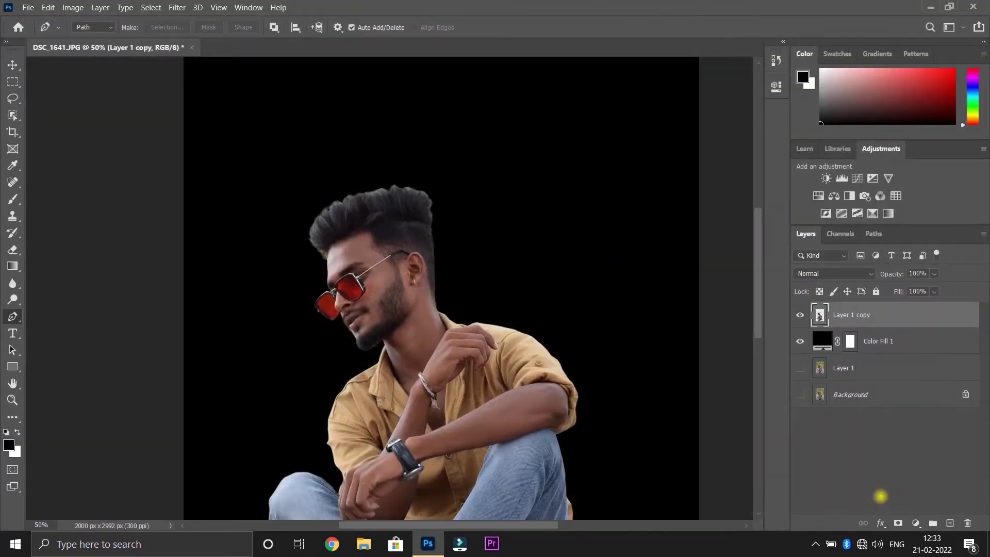
Scroll around the canvas to inspect the man's reshaped hair and face.
scroll(566, 365, "down", 1)
scroll(566, 365, "down", 1)
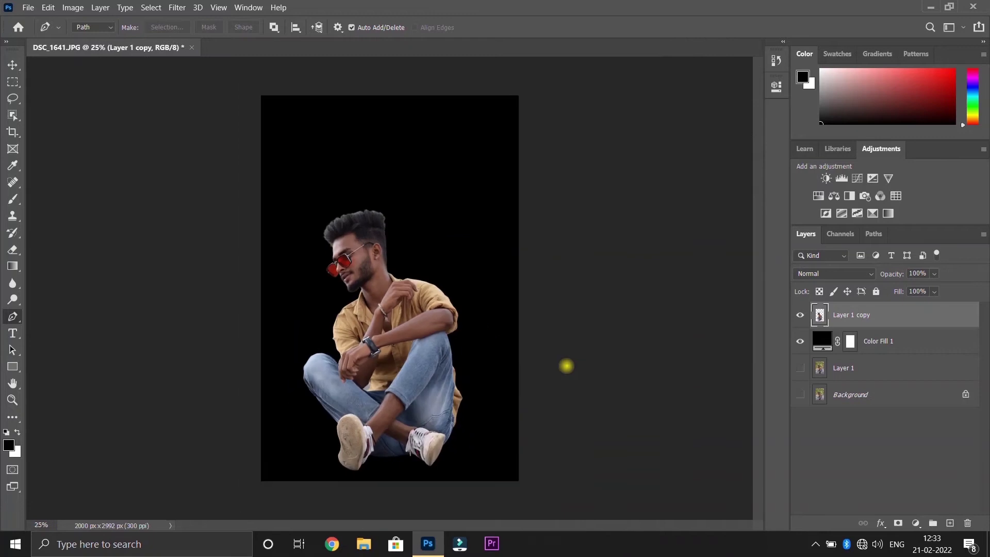
scroll(566, 366, "up", 1)
scroll(566, 366, "up", 1)
scroll(568, 364, "up", 1)
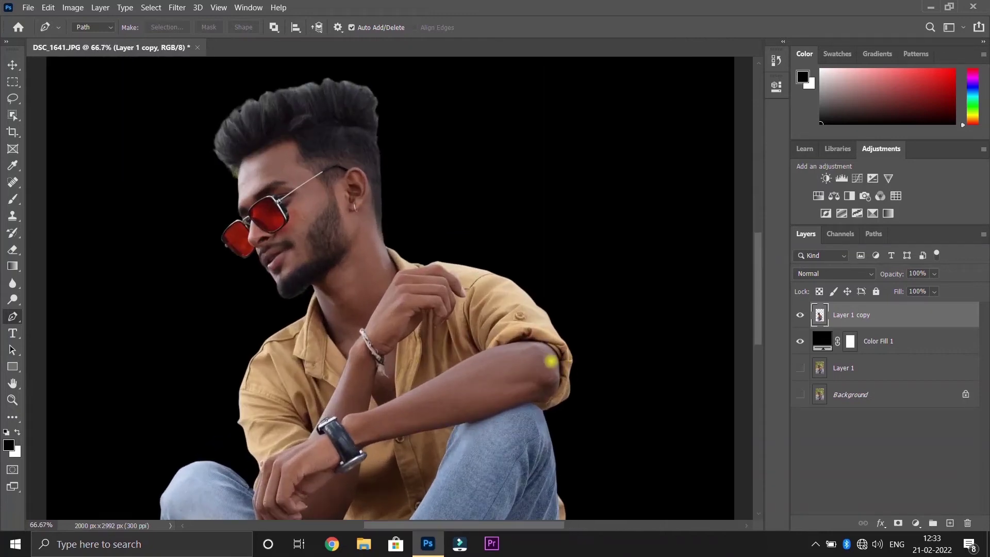
scroll(364, 248, "up", 1)
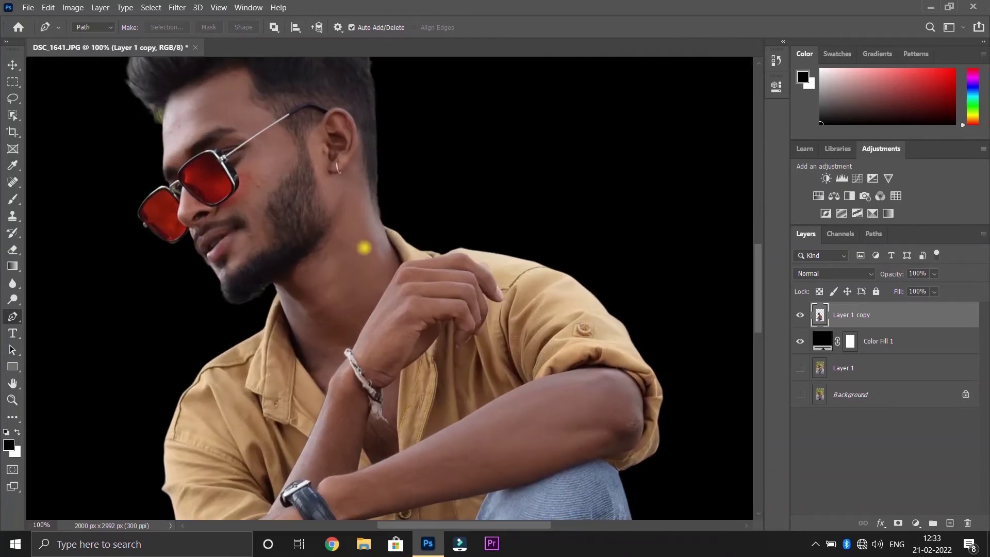
scroll(363, 248, "down", 2)
scroll(364, 248, "up", 1)
scroll(364, 248, "up", 1)
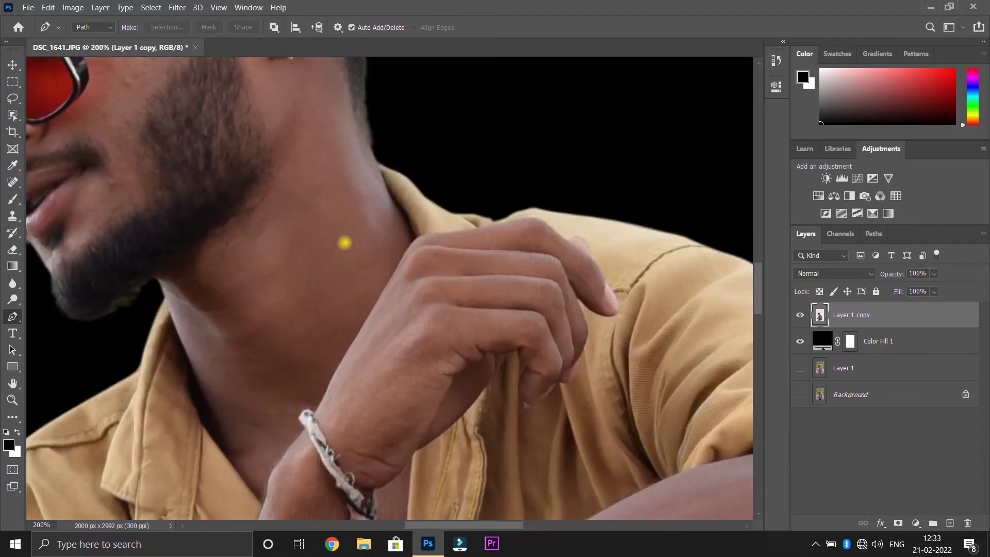
scroll(234, 203, "up", 1)
scroll(233, 203, "up", 1)
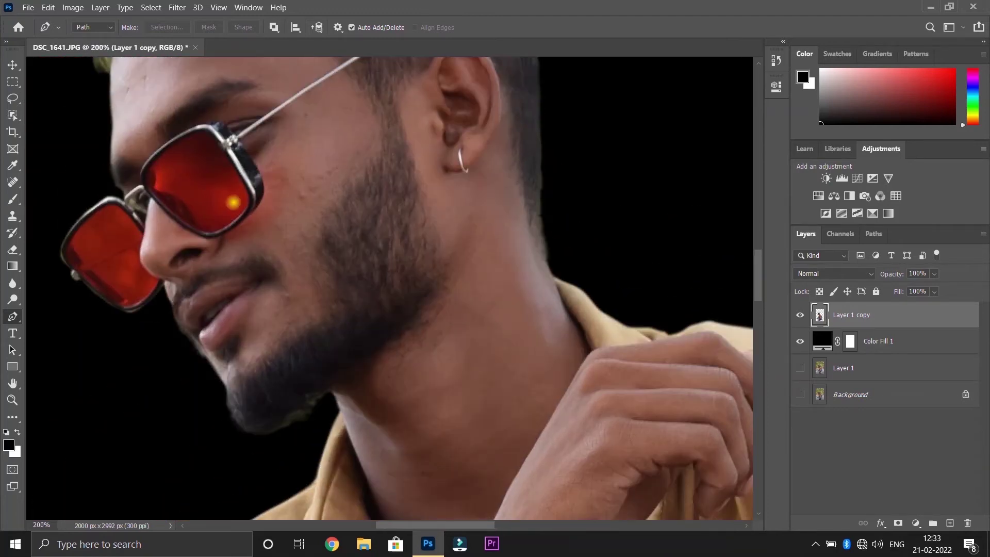
scroll(234, 203, "up", 1)
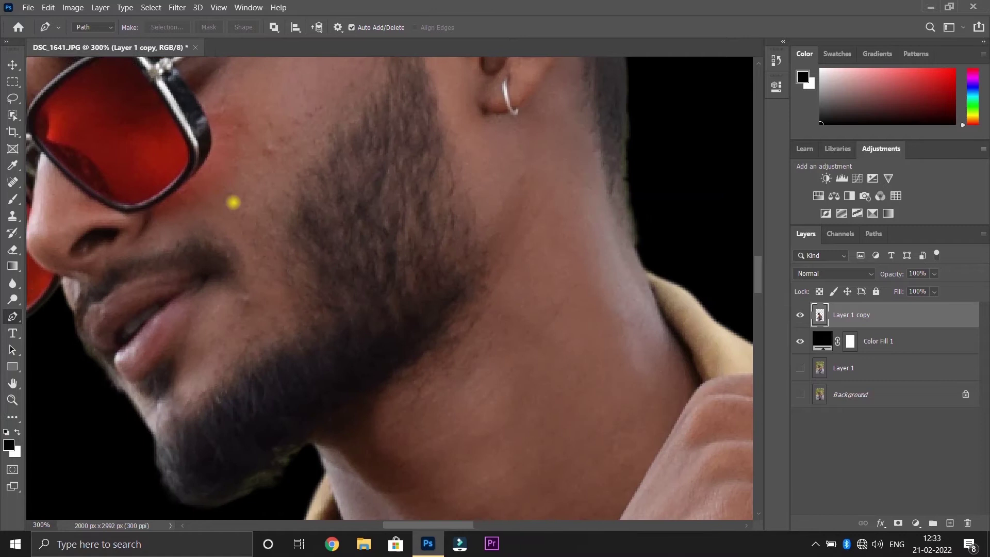
scroll(234, 202, "up", 1)
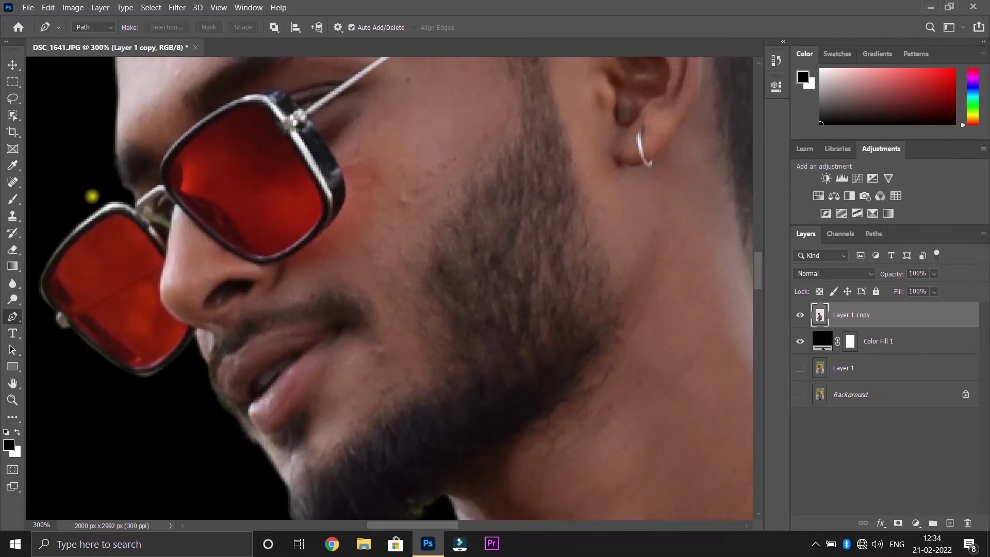
Duplicate the figure layer and open the copy in the Camera Raw Filter.
key("ctrl+j")
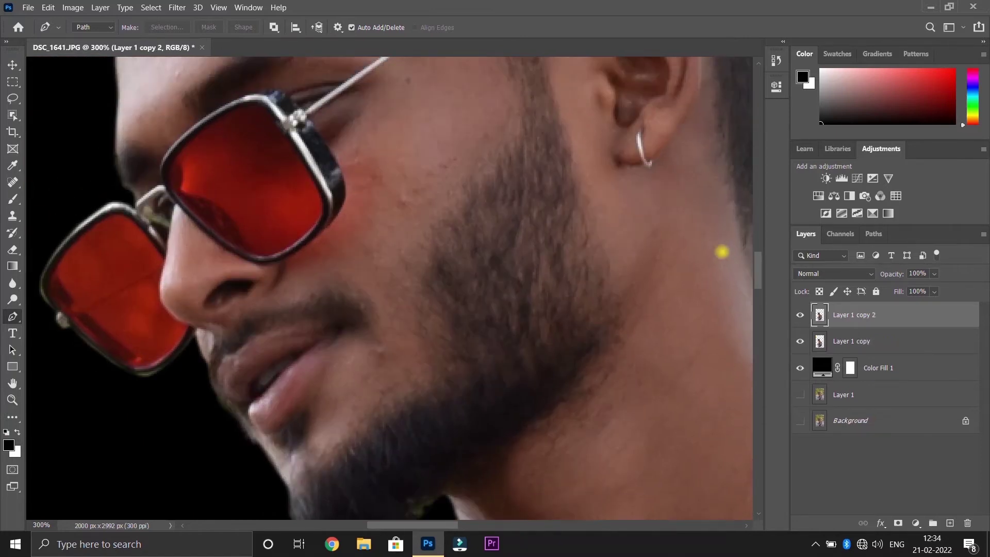
left_click(176, 7)
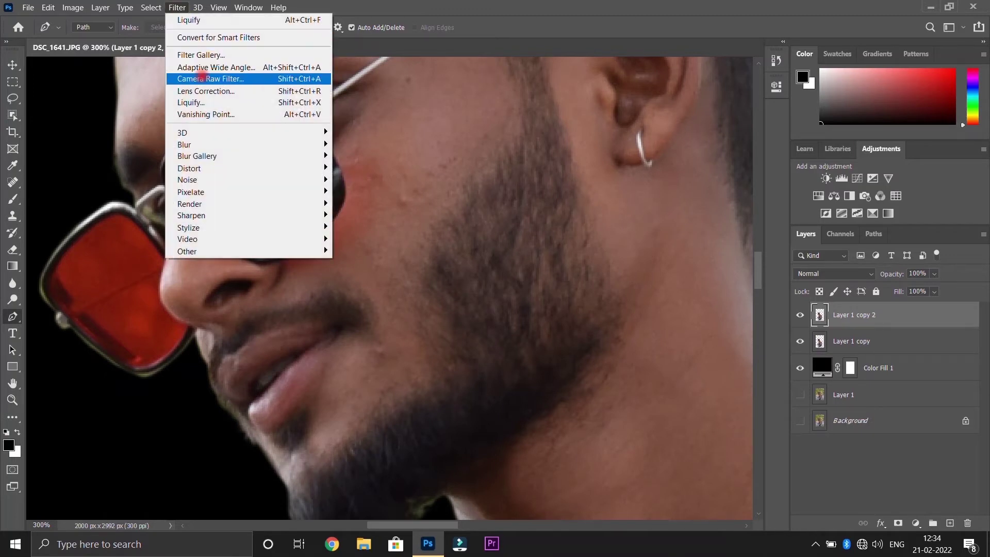
left_click(202, 77)
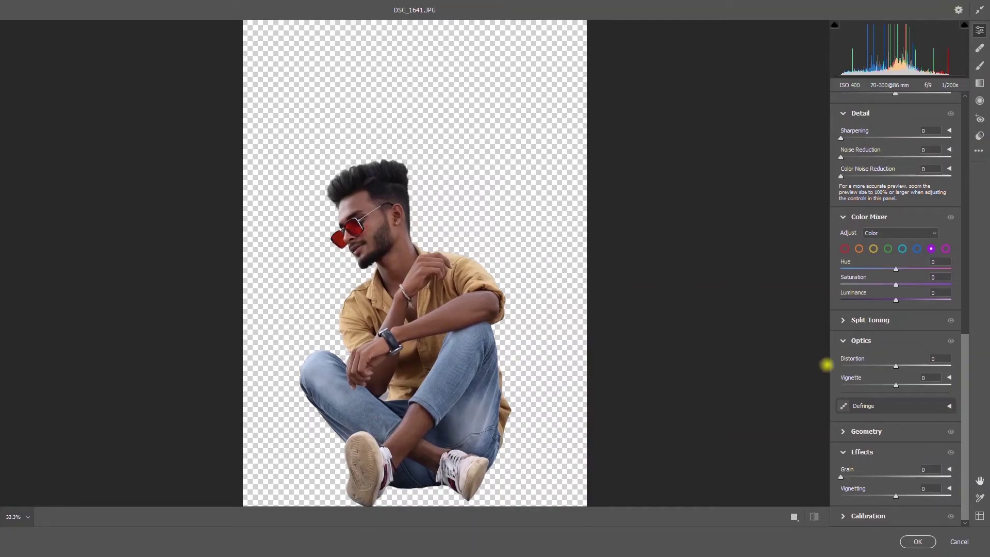
In Camera Raw's Color Mixer, raise the Red luminance to +50.
left_click_drag(968, 354, 967, 336)
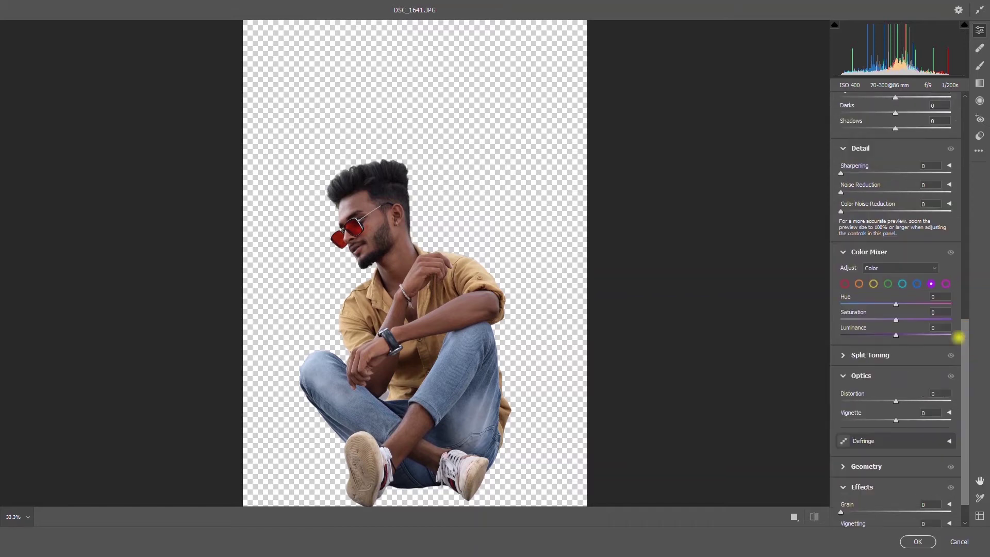
left_click(859, 283)
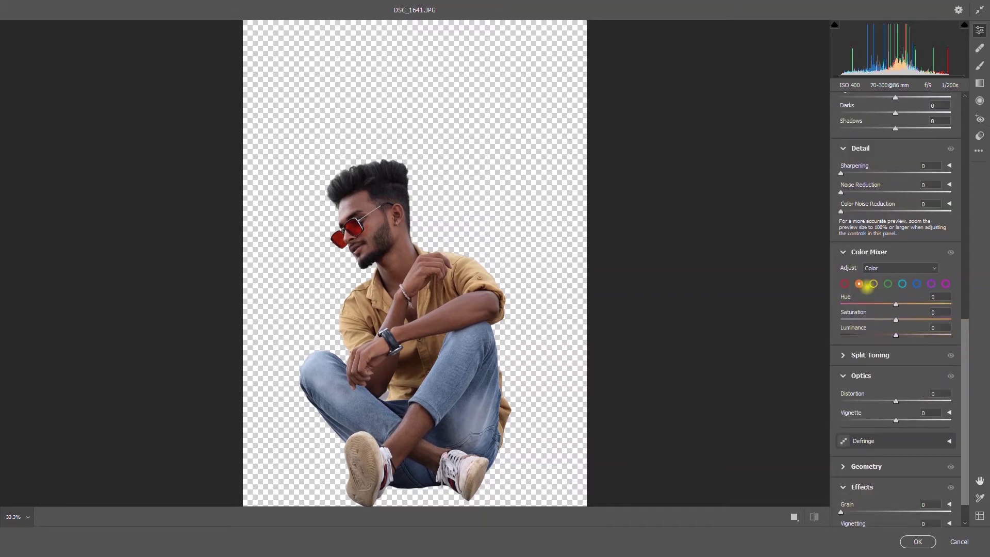
left_click_drag(895, 335, 914, 334)
left_click(852, 283)
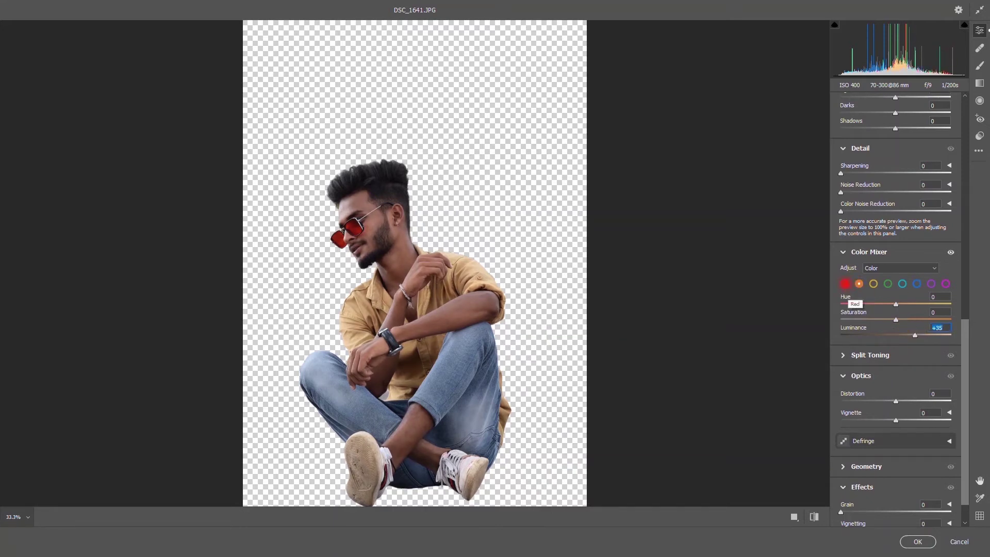
left_click_drag(922, 338, 927, 338)
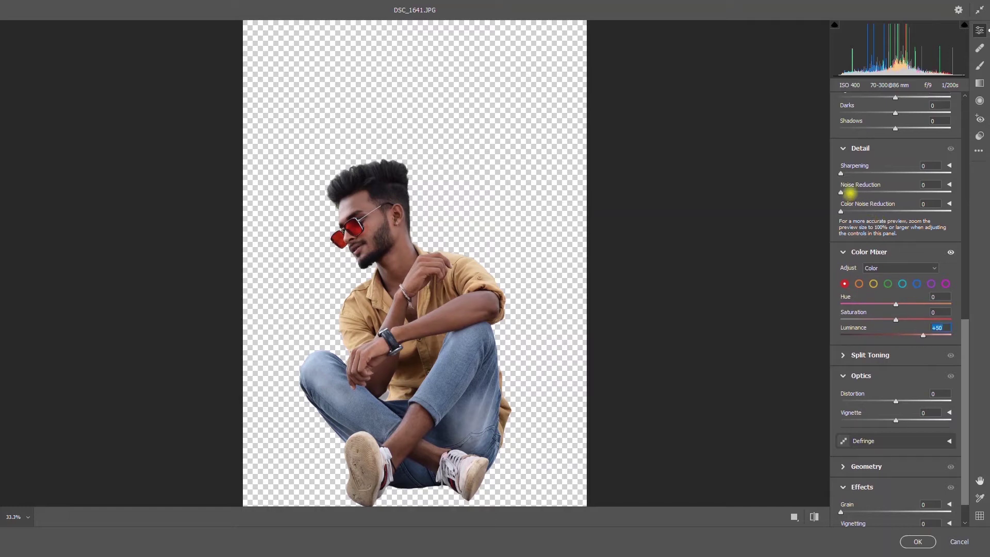
Set Noise Reduction to 80, Exposure to +0.15 and Temperature to +12.
left_click_drag(850, 191, 927, 187)
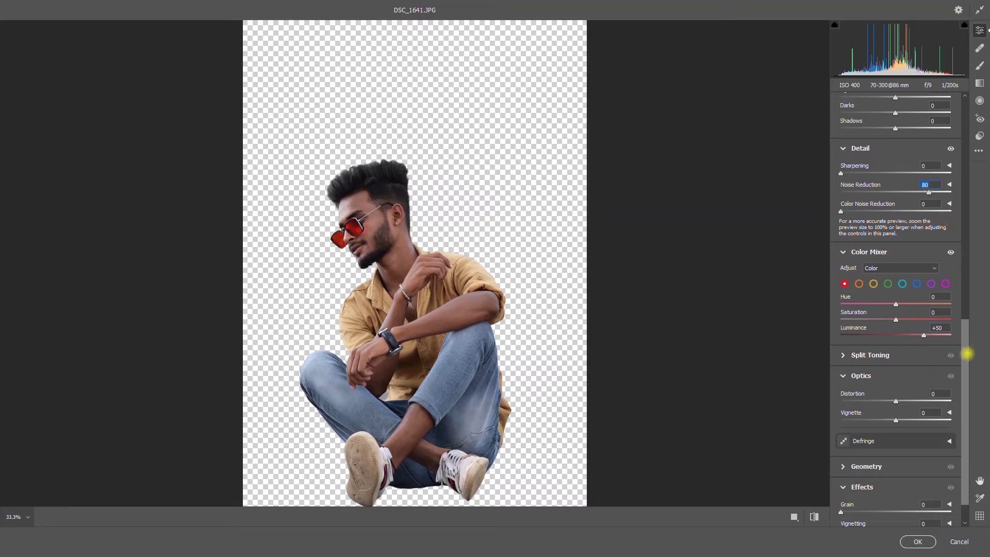
left_click_drag(967, 338, 964, 204)
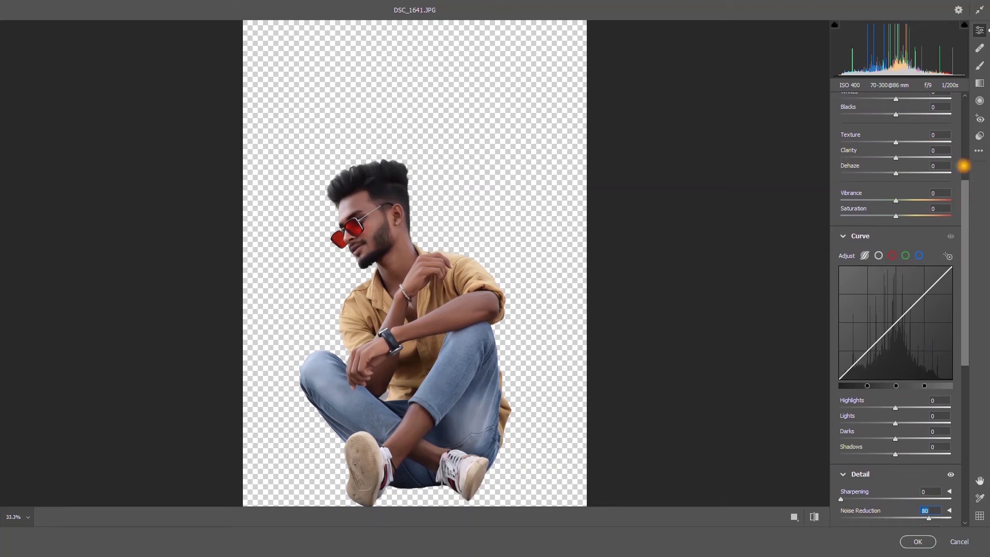
left_click_drag(965, 195, 967, 148)
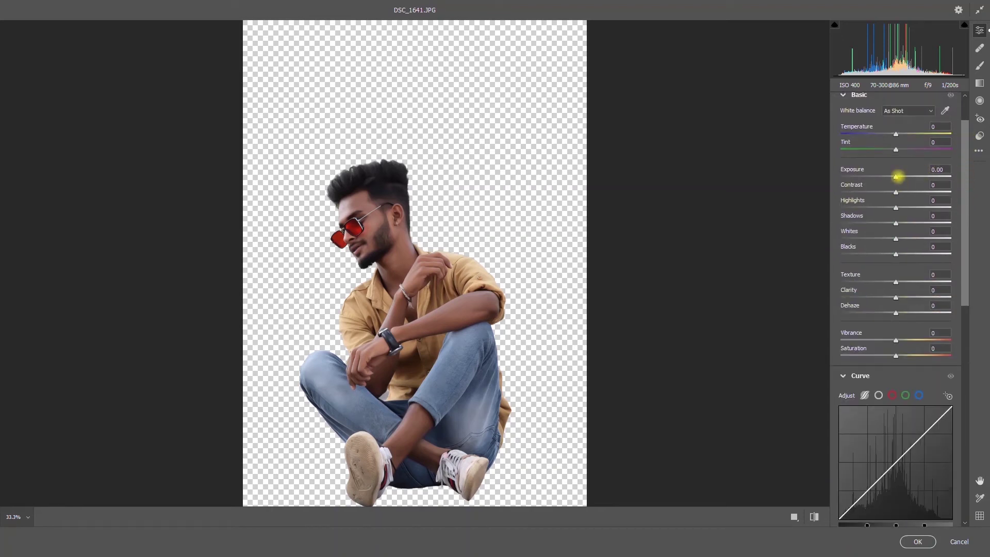
left_click_drag(896, 176, 897, 176)
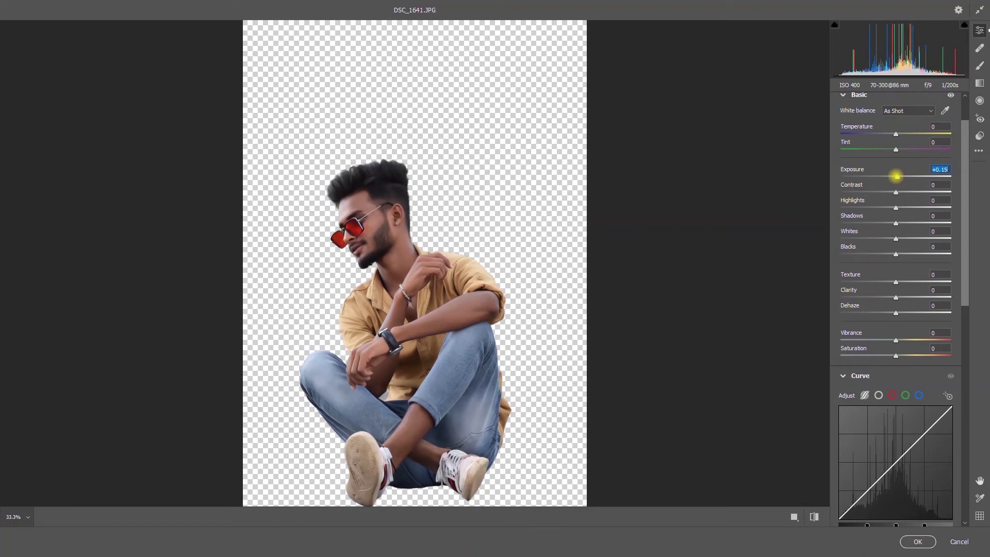
left_click_drag(895, 134, 901, 134)
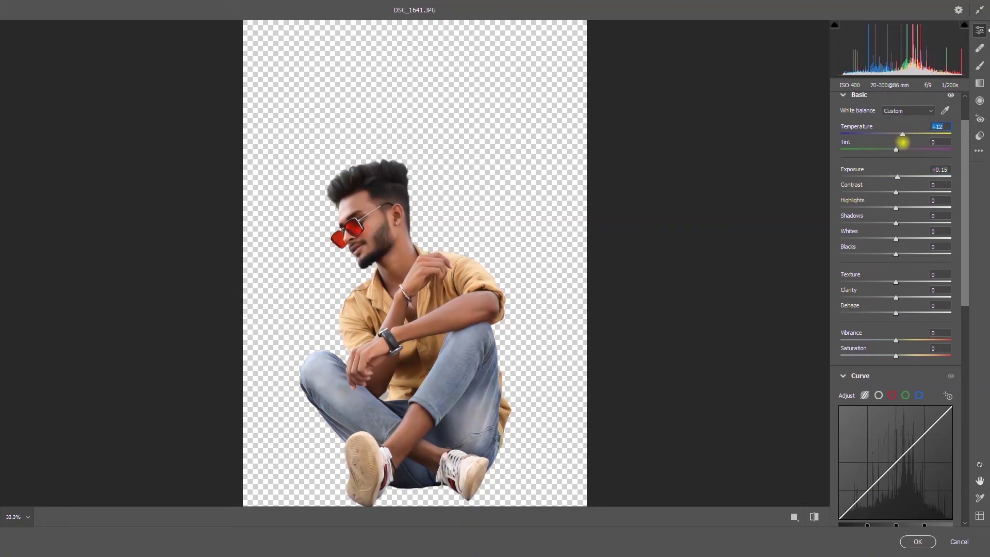
Apply the Camera Raw grade and give Layer 1 copy 2 a white layer mask.
left_click(918, 540)
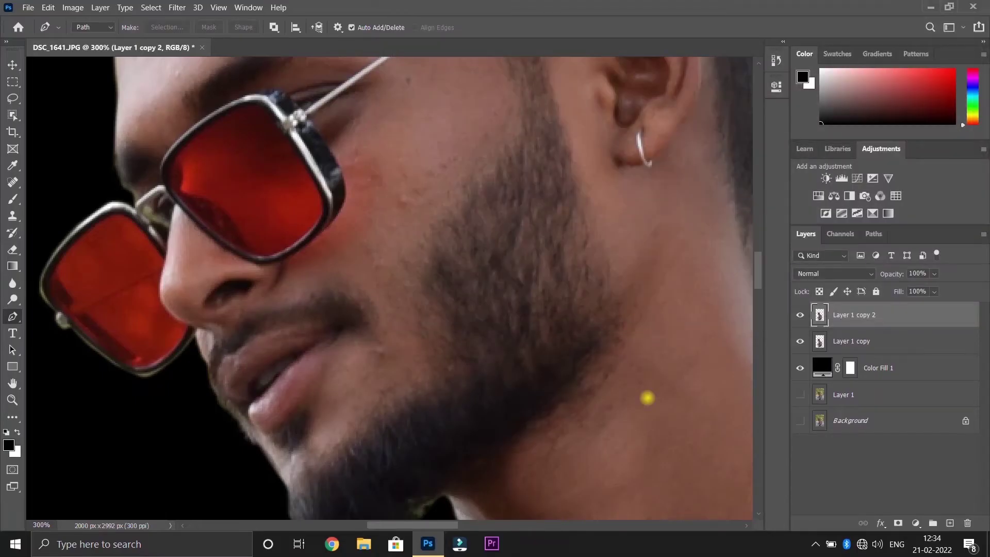
key("ctrl+minus")
key("ctrl+minus")
key("ctrl+minus")
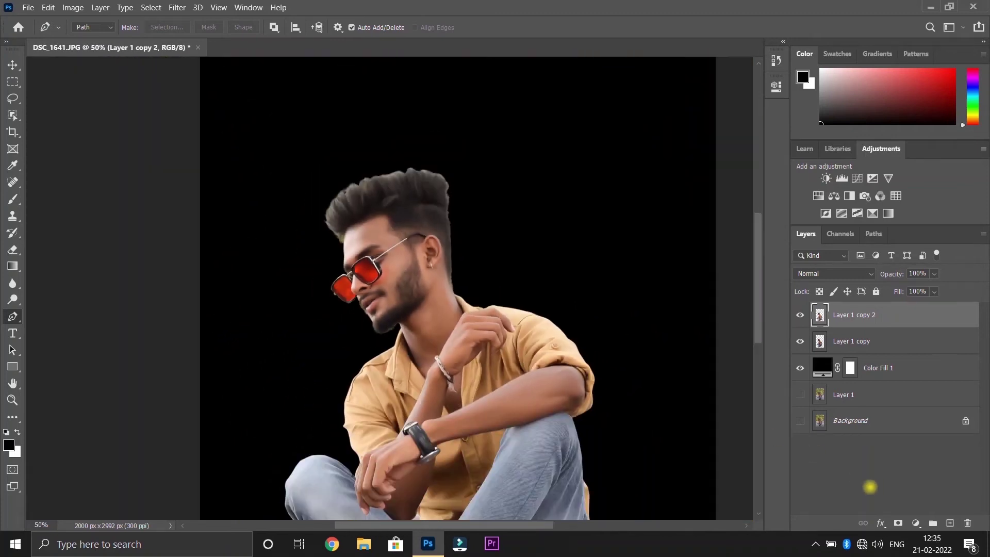
left_click(898, 522)
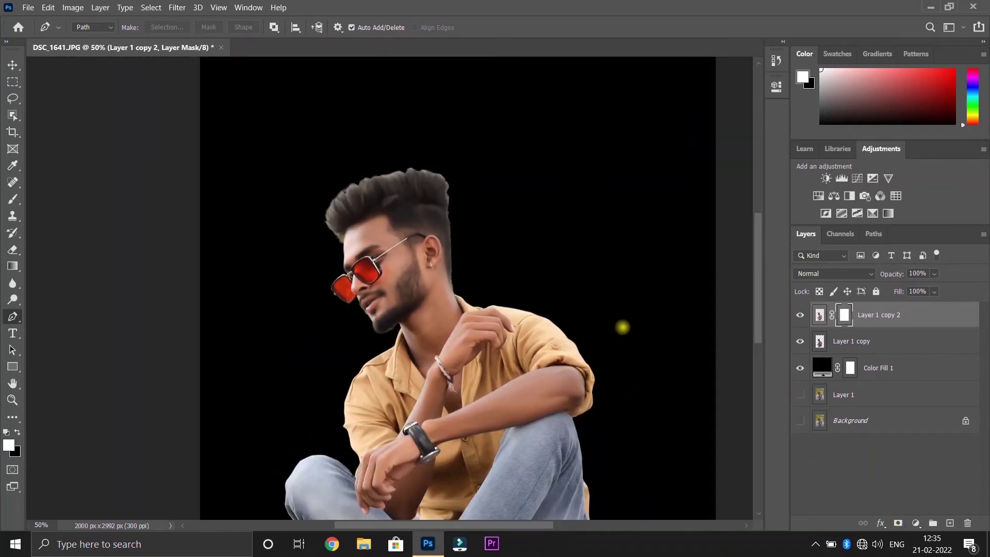
Invert the layer mask to black and select the standard Brush tool.
key("ctrl+i")
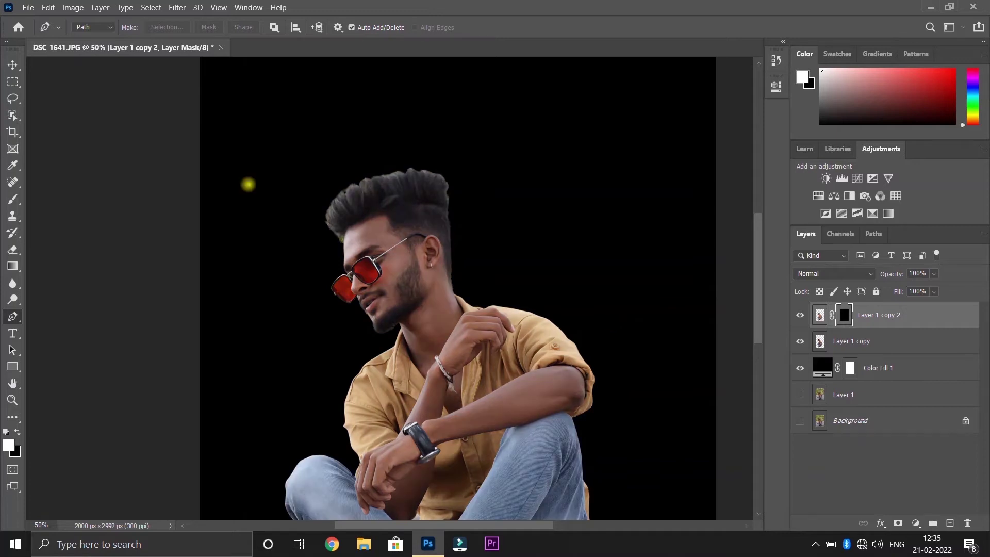
left_click(12, 199)
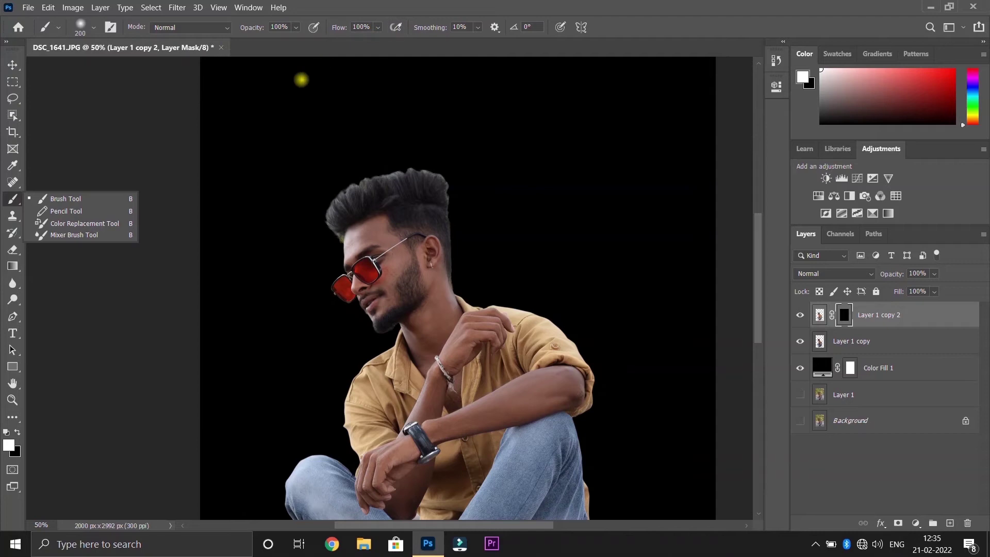
left_click(96, 197)
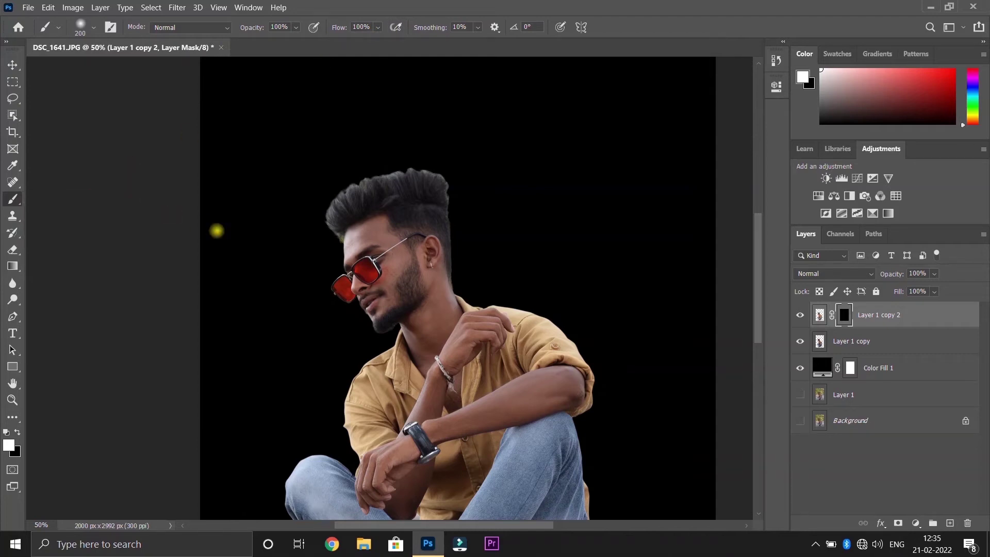
scroll(216, 230, "up", 1)
scroll(217, 230, "up", 2)
scroll(217, 231, "up", 1)
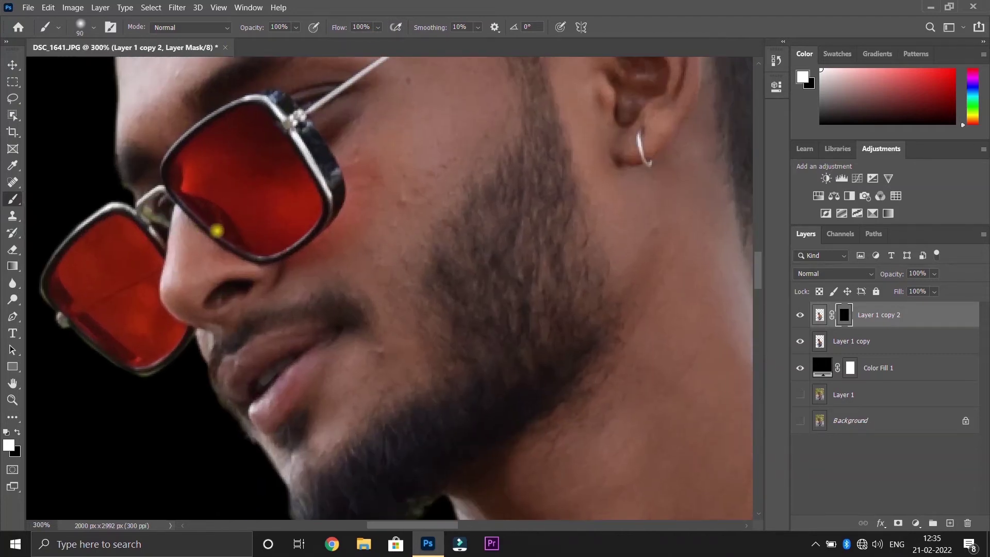
scroll(216, 230, "up", 3)
scroll(216, 230, "down", 3)
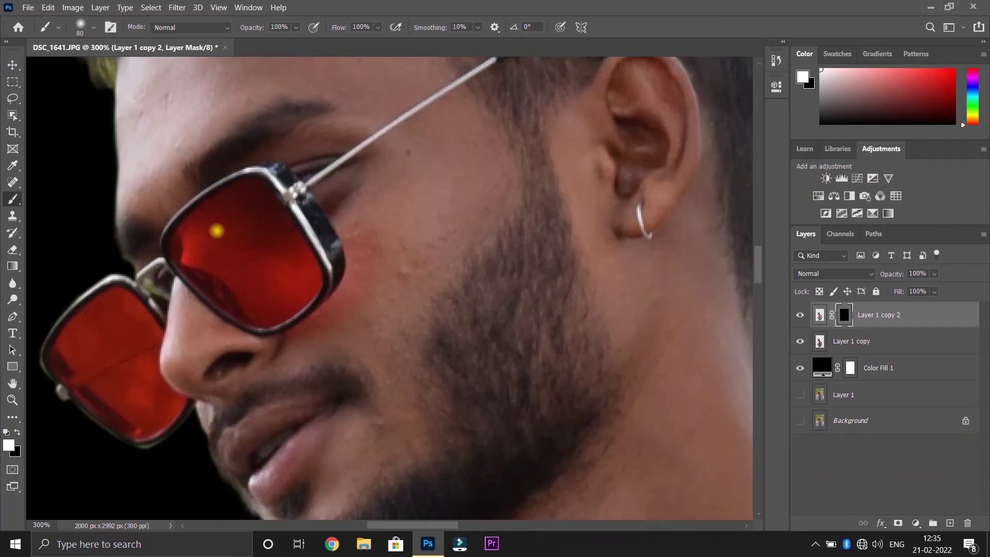
scroll(217, 230, "up", 5)
scroll(216, 230, "up", 2)
scroll(216, 230, "left", 1)
Paint white over the forehead and brow to reveal the smoothed skin.
left_click_drag(294, 224, 340, 201)
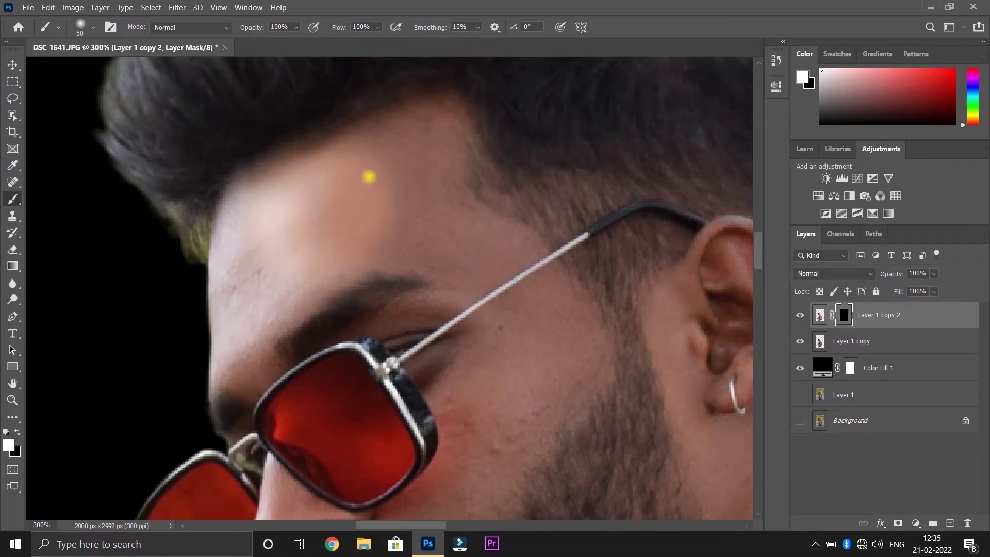
left_click_drag(369, 177, 413, 149)
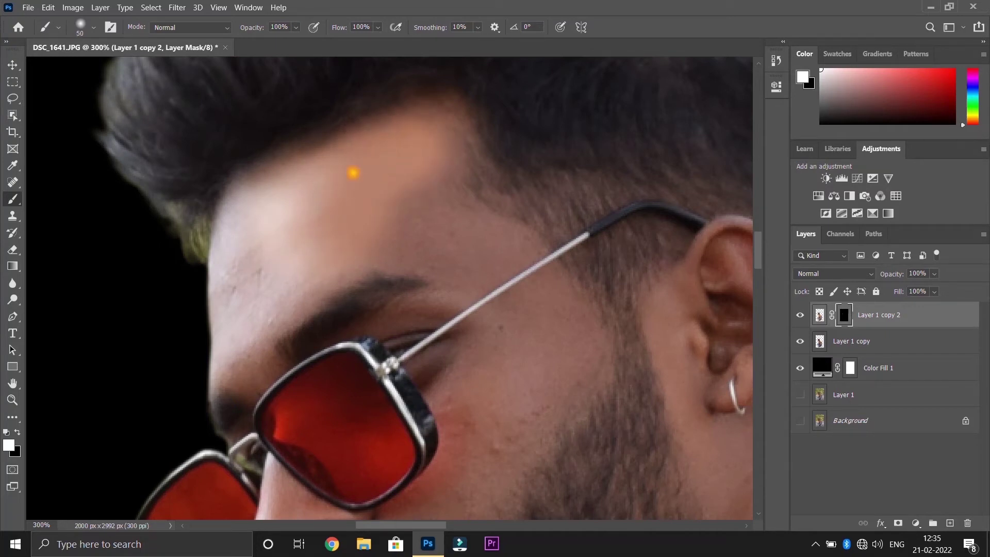
left_click_drag(247, 294, 304, 203)
key("ctrl+plus")
key("ctrl+plus")
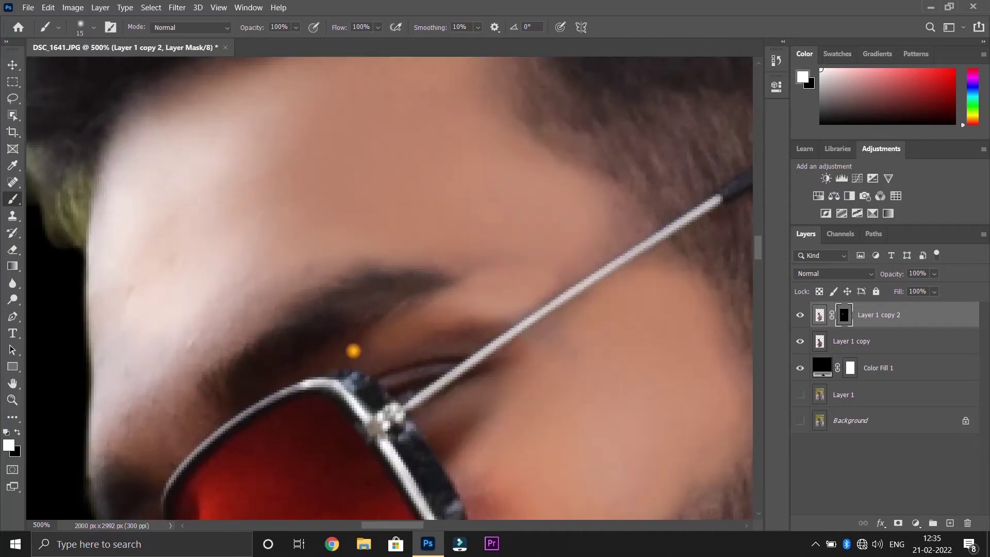
scroll(274, 268, "down", 5)
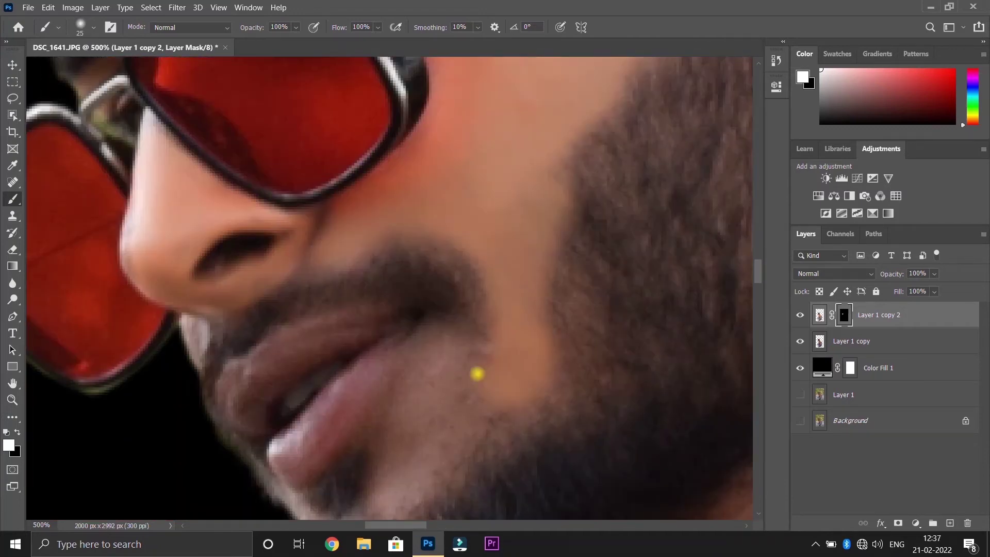
key("bracketleft")
Paint smoothed skin back over the neck, hand, fingers and ankle, resizing the brush.
key("ctrl+minus")
key("ctrl+minus")
scroll(324, 327, "down", 5)
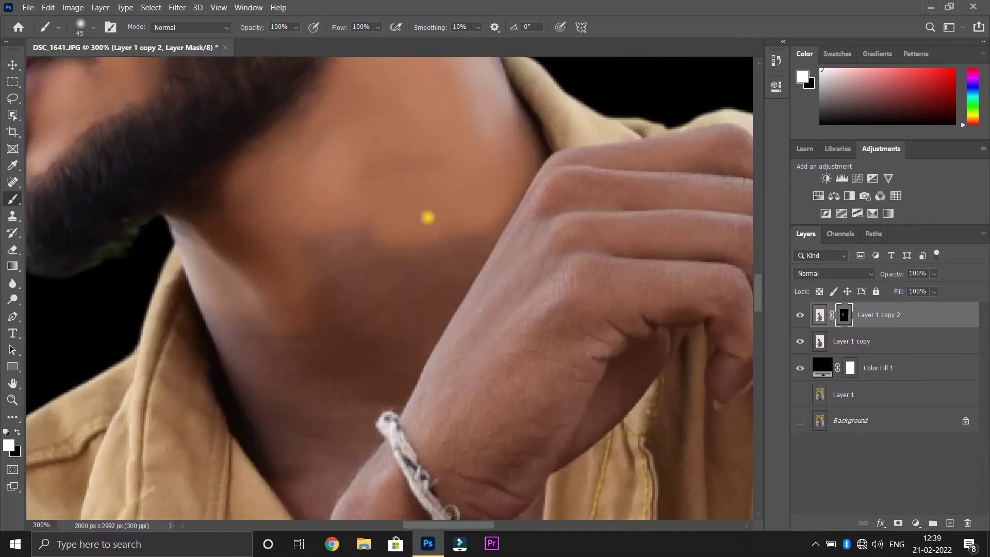
key("bracketright")
key("bracketright")
key("bracketright")
key("ctrl+plus")
scroll(336, 205, "down", 5)
scroll(259, 260, "down", 3)
scroll(128, 332, "down", 3)
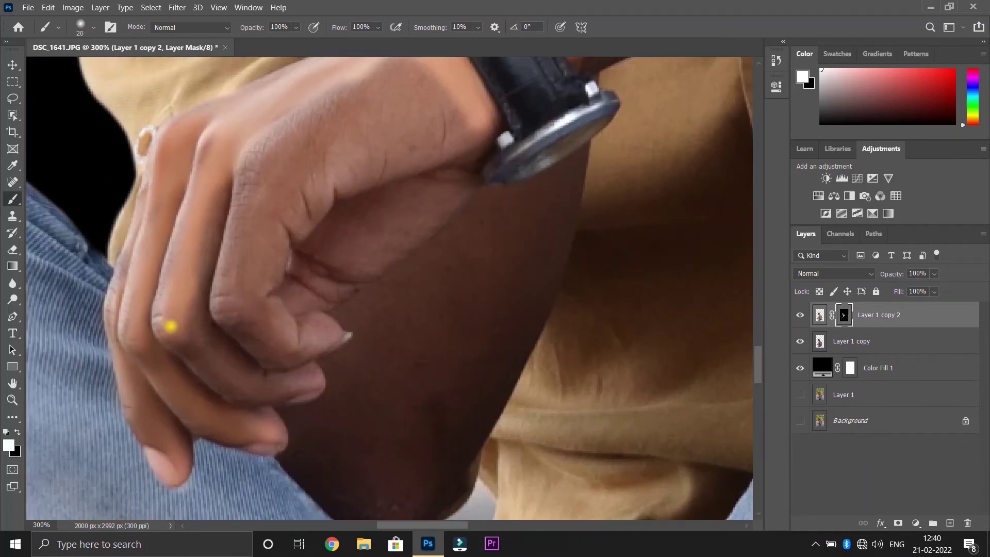
key("bracketleft")
key("bracketleft")
scroll(407, 210, "down", 3)
key("ctrl+minus")
scroll(588, 175, "down", 5)
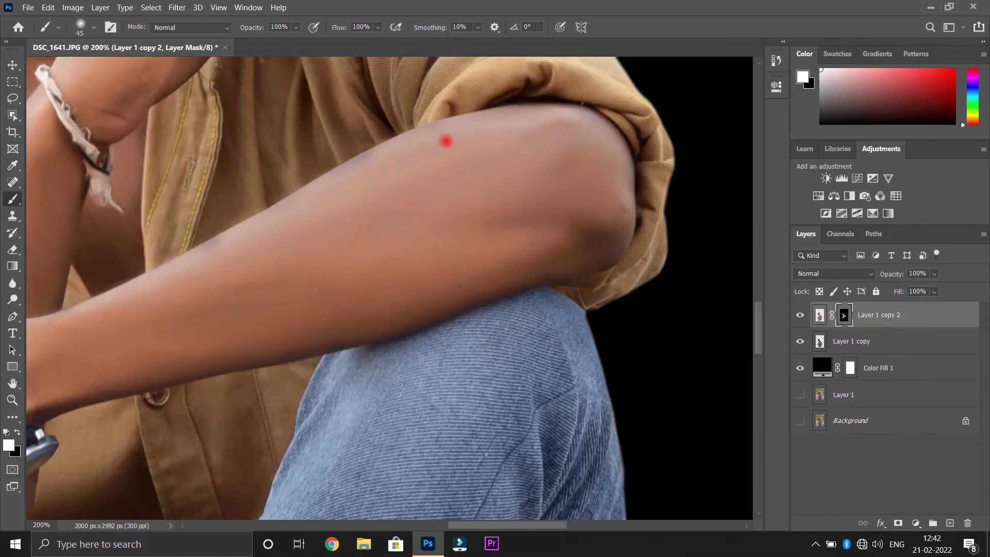
scroll(293, 266, "down", 5)
key("bracketright")
scroll(267, 219, "down", 3)
scroll(328, 235, "up", 3)
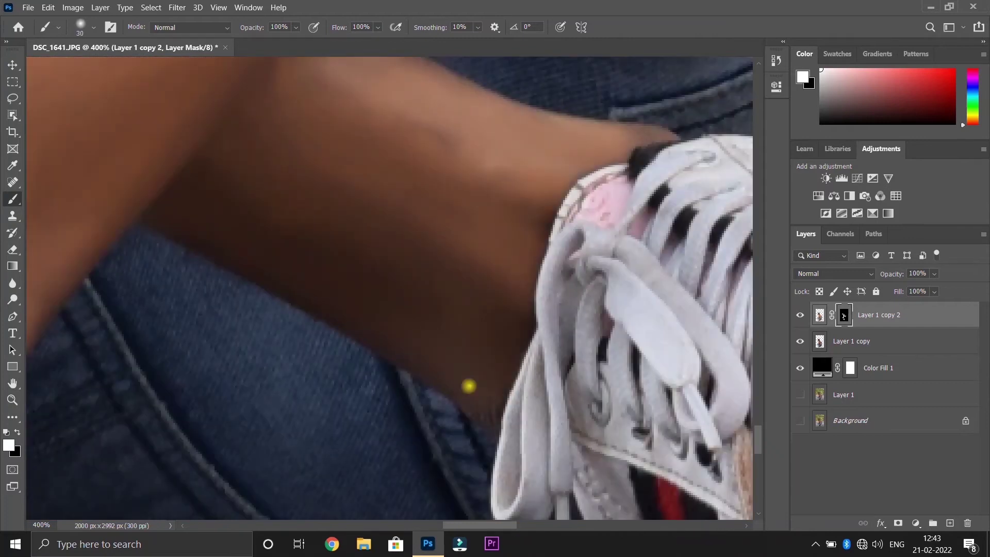
key("ctrl+plus")
scroll(242, 203, "up", 5)
key("bracketleft")
key("bracketleft")
Continue painting the smoothed skin back over the face.
key("ctrl+minus")
scroll(242, 203, "up", 10)
scroll(242, 203, "left", 3)
scroll(242, 202, "up", 3)
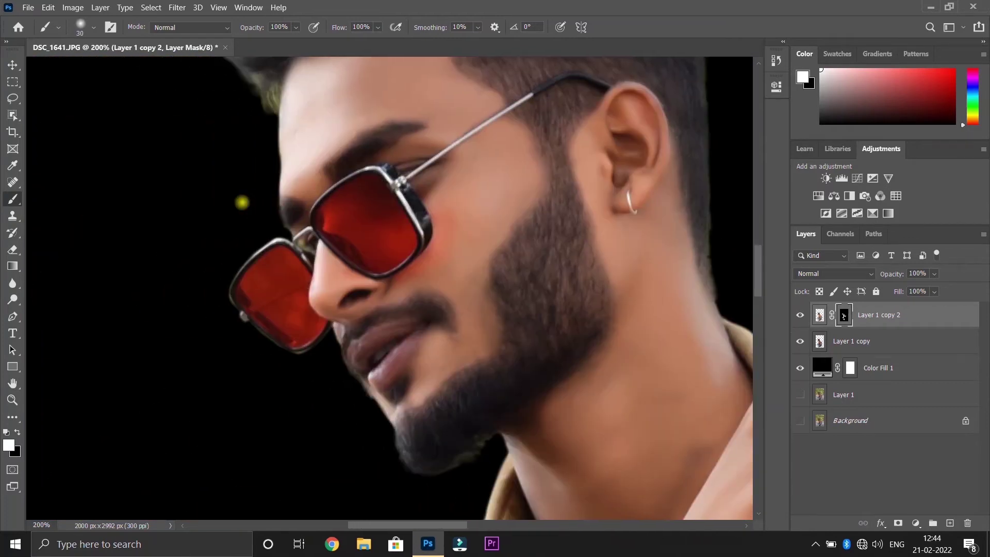
key("ctrl+plus")
scroll(242, 203, "up", 2)
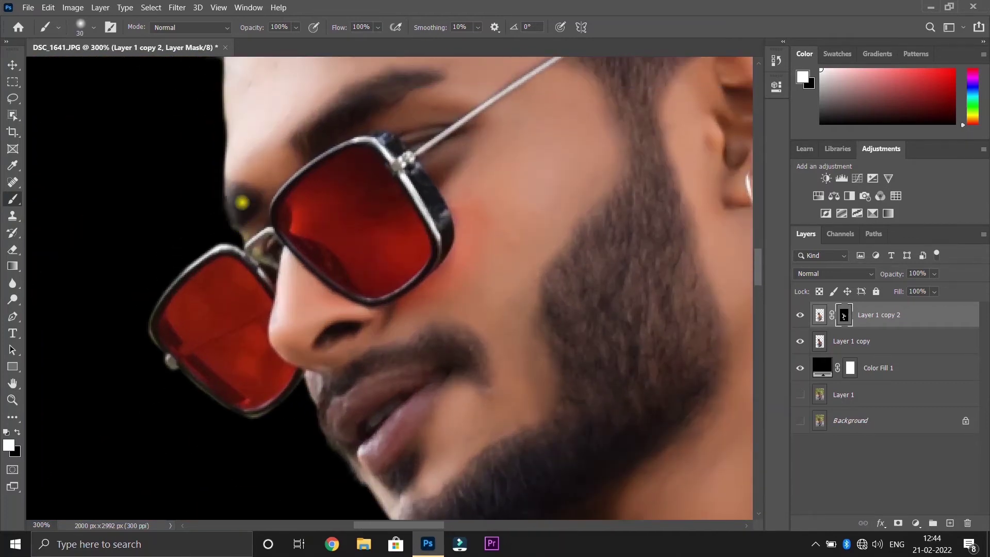
key("ctrl+minus")
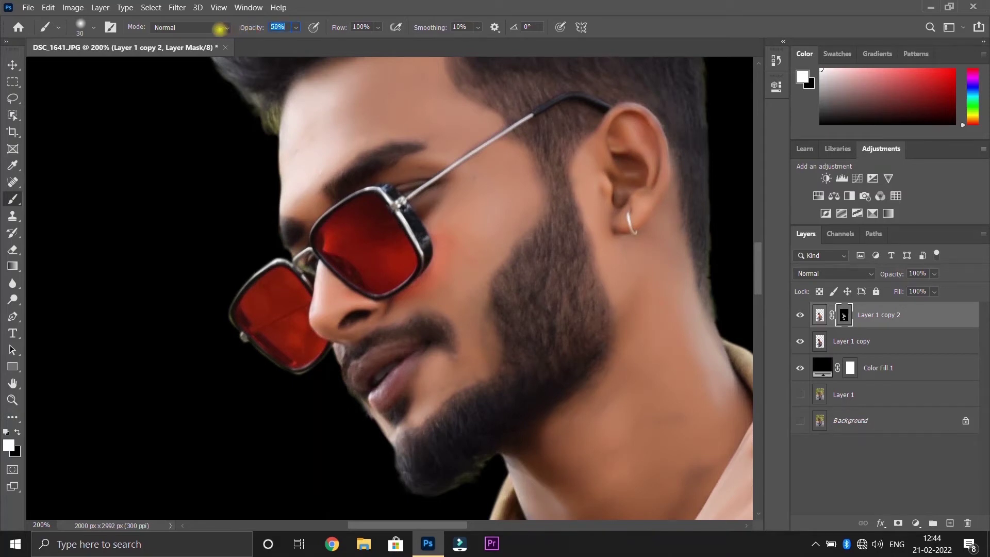
Switch the painting colour to black and lower brush opacity to 16% on the beard.
key("Return")
left_click(17, 431)
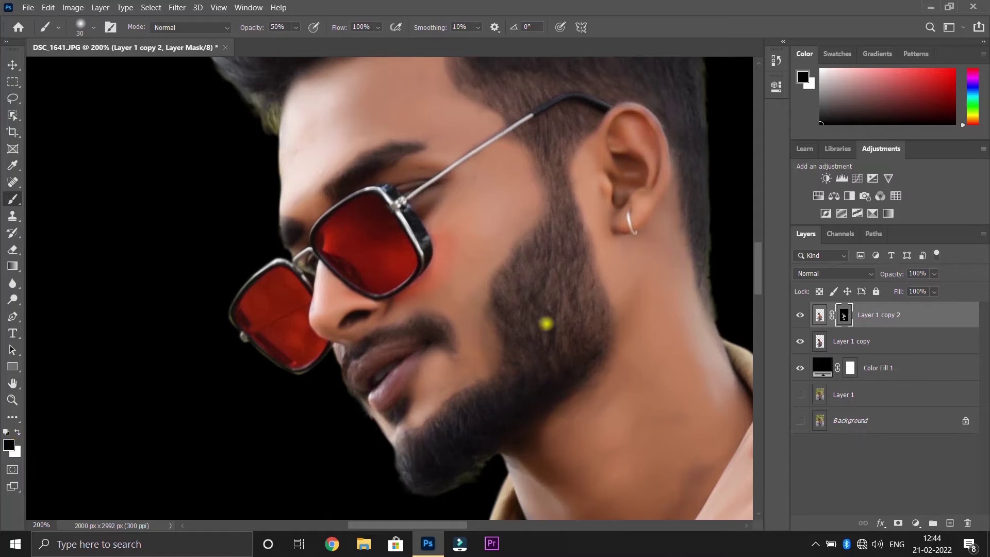
key("ctrl+plus")
scroll(545, 323, "right", 3)
scroll(546, 323, "up", 1)
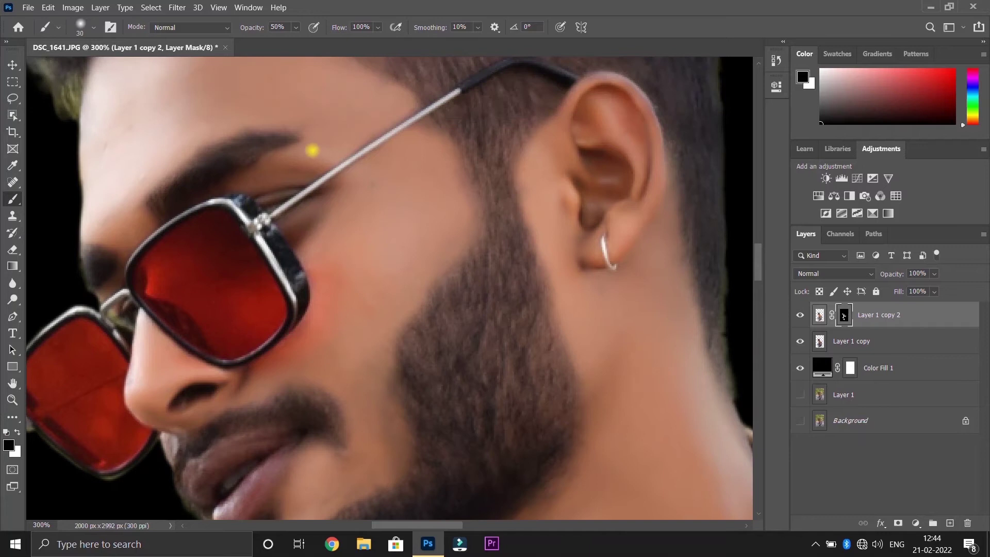
type("16")
key("Return")
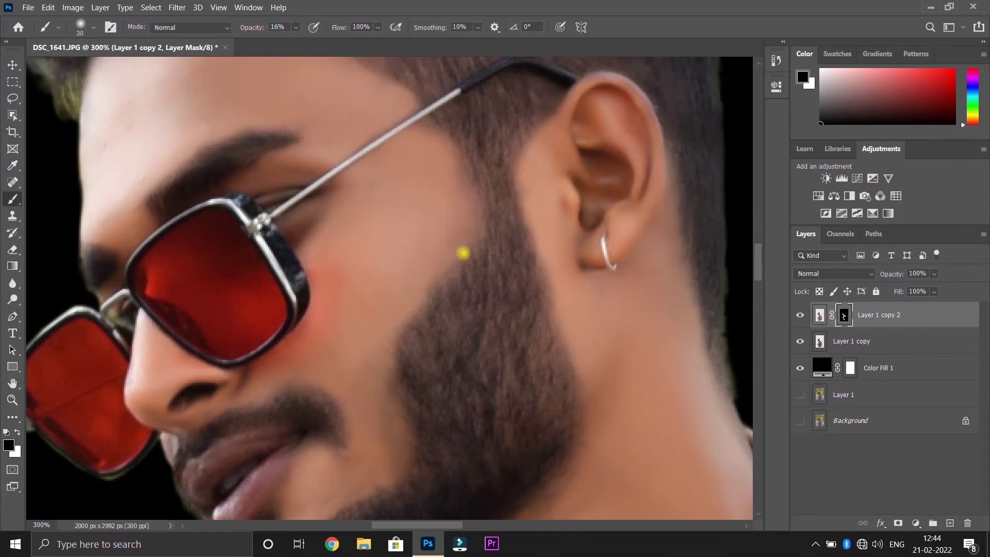
Lightly refine the beard and cheek, then swap the painting colour back to white.
scroll(390, 238, "down", 3)
scroll(199, 253, "up", 2)
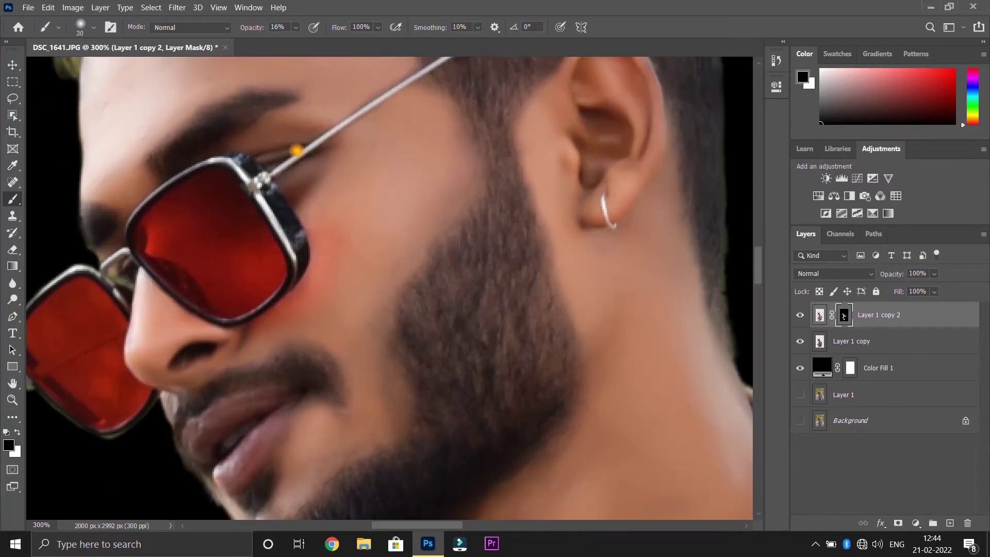
scroll(100, 211, "up", 5)
scroll(601, 225, "right", 3)
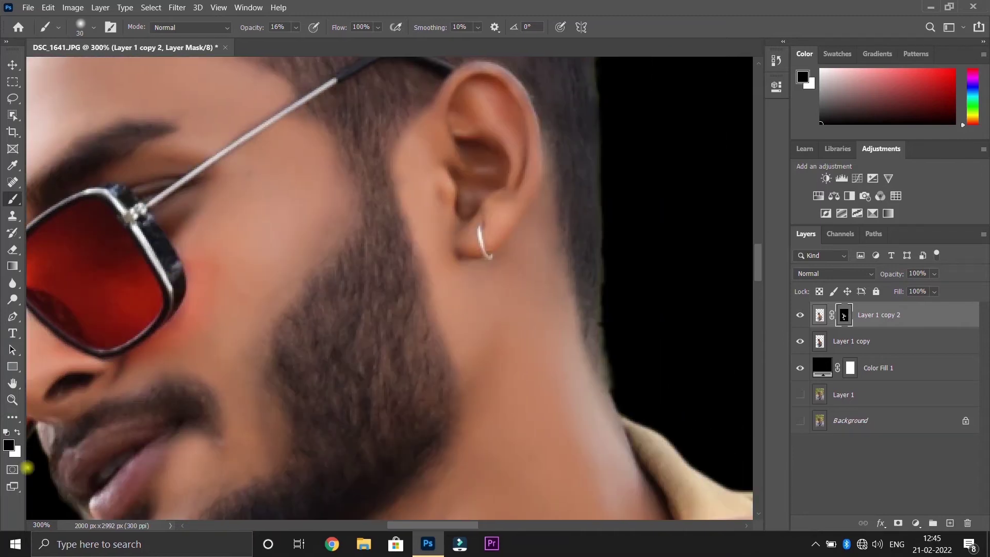
key("x")
scroll(347, 133, "down", 2)
scroll(382, 254, "up", 3)
scroll(427, 335, "down", 3)
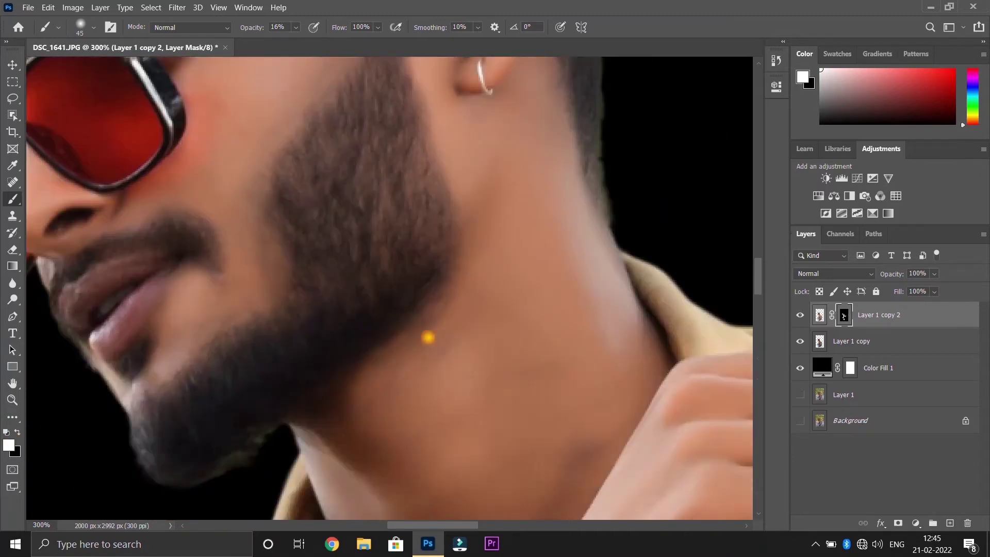
scroll(389, 159, "up", 4)
scroll(280, 172, "down", 5)
scroll(279, 175, "down", 1)
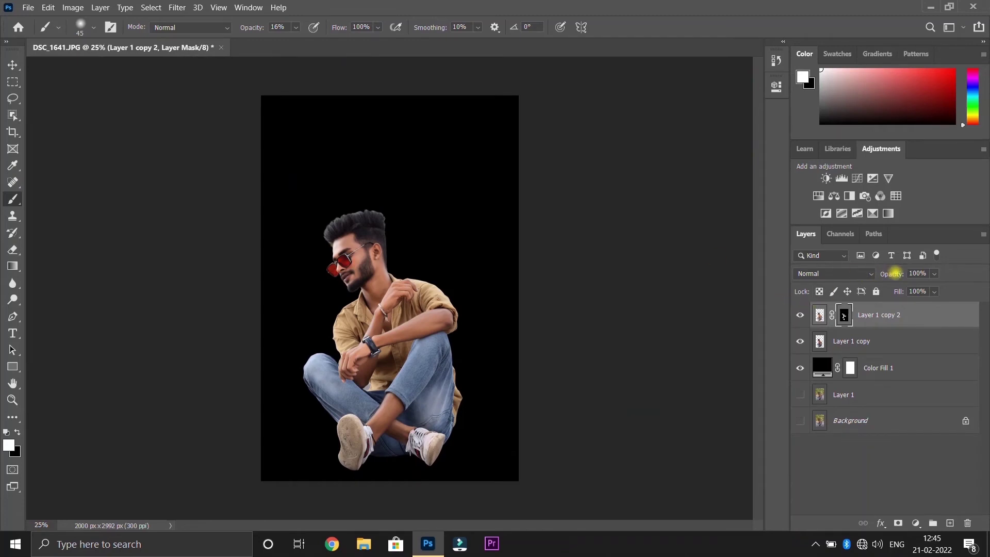
Lower the smoothed copy's opacity and toggle Layer 1 copy 2 to compare before and after.
left_click_drag(895, 273, 878, 273)
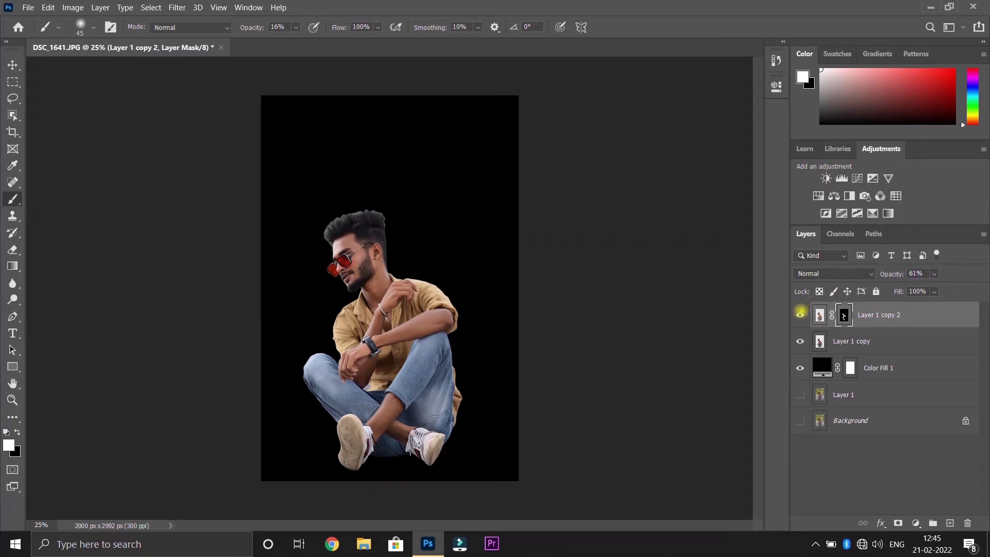
left_click(799, 313)
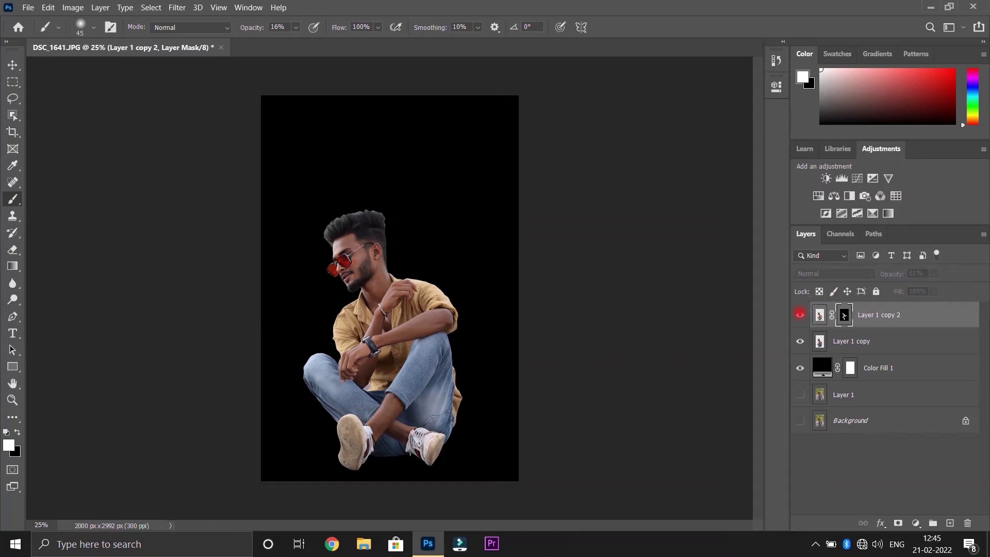
left_click(800, 314)
left_click(799, 314)
key("ctrl+plus")
key("ctrl+plus")
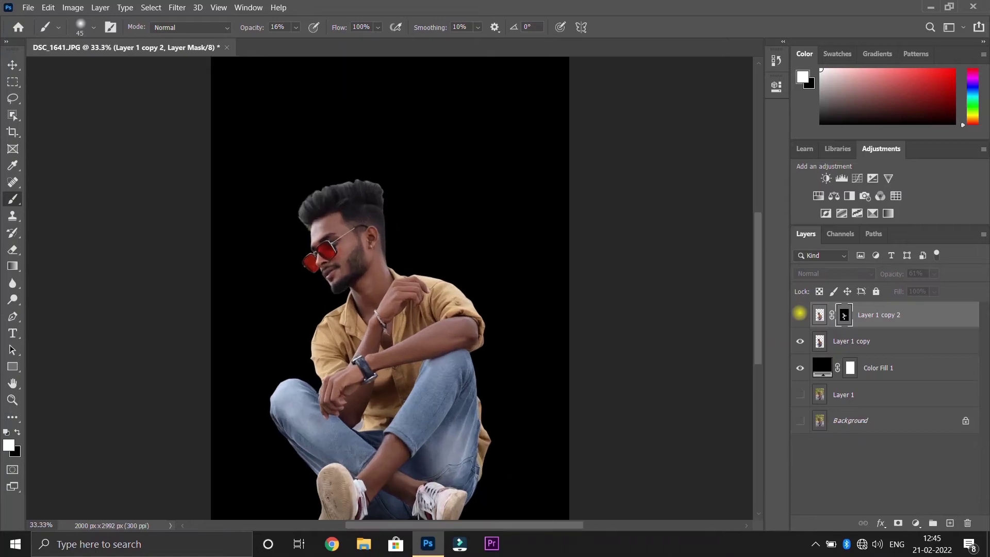
key("ctrl+plus")
key("ctrl+plus")
key("ctrl+plus")
scroll(503, 258, "left", 3)
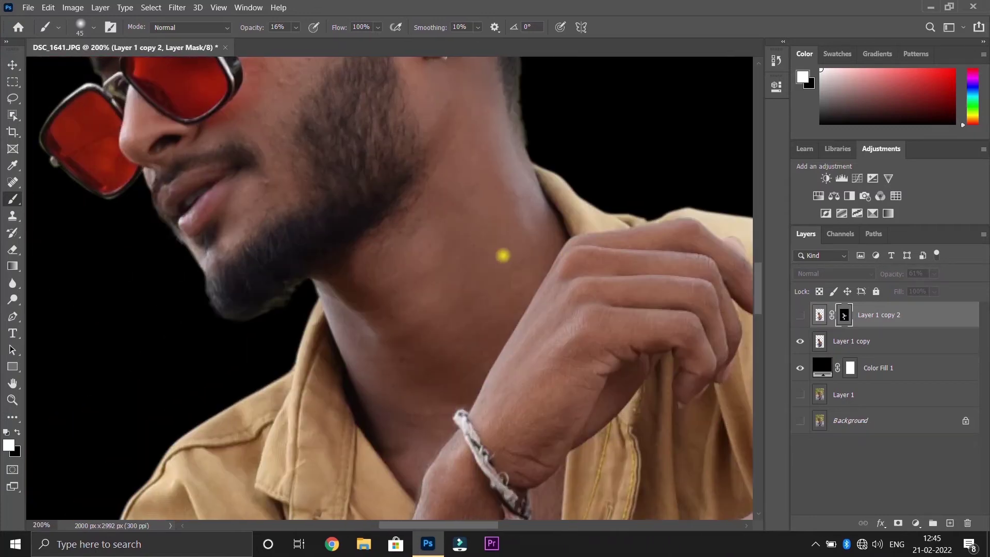
scroll(545, 248, "up", 3)
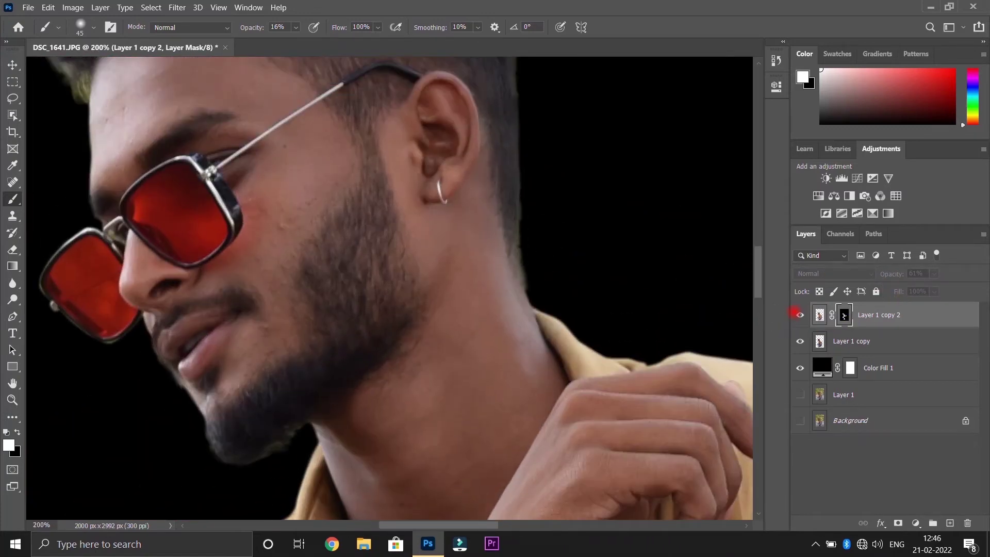
left_click(797, 313)
left_click(800, 314)
left_click(800, 314)
key("ctrl+minus")
key("ctrl+minus")
key("ctrl+minus")
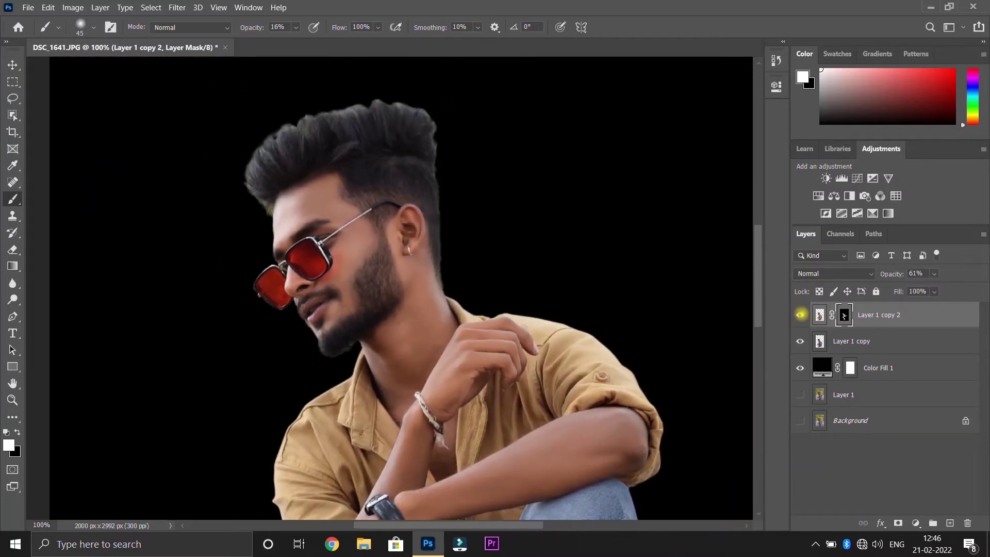
key("ctrl+minus")
key("ctrl+minus")
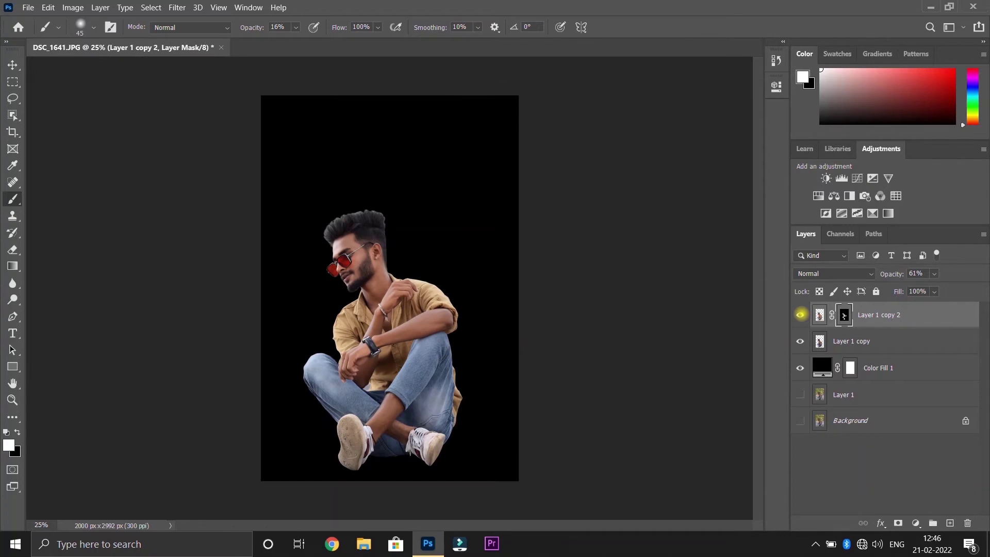
Merge Layer 1 copy and Layer 1 copy 2 into one layer.
left_click(870, 340, "ctrl")
right_click(869, 340)
left_click(784, 368)
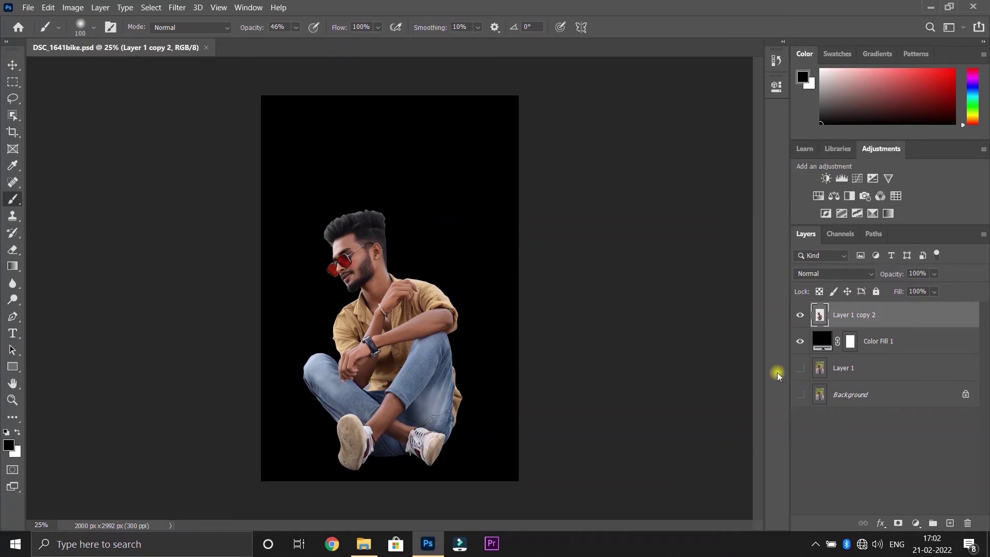
Drag bk.jpg from File Explorer into Photoshop as a new document.
left_click(376, 544)
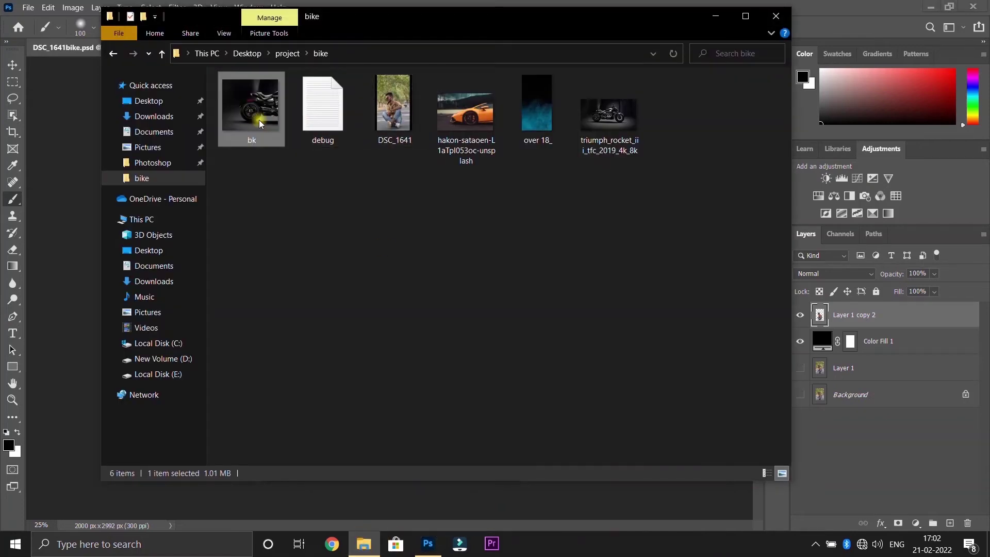
mouse_move(255, 119)
left_mouse_down()
mouse_move(734, 338)
mouse_move(893, 553)
left_mouse_up()
left_click_drag(850, 458, 850, 459)
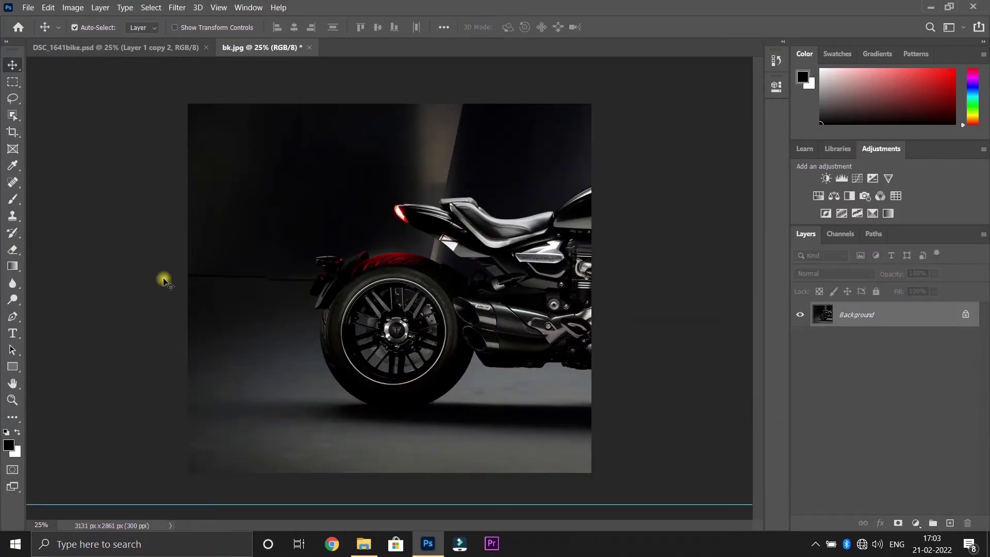
Drag the man's cut-out from the portrait into the bk.jpg motorcycle document.
left_click(140, 48)
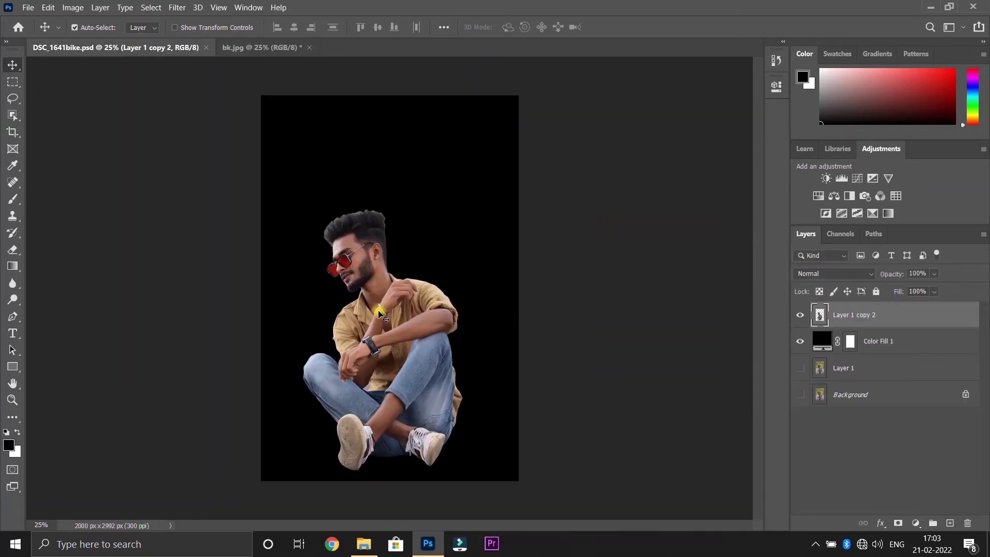
mouse_move(381, 346)
left_mouse_down()
mouse_move(378, 317)
mouse_move(257, 53)
left_mouse_up()
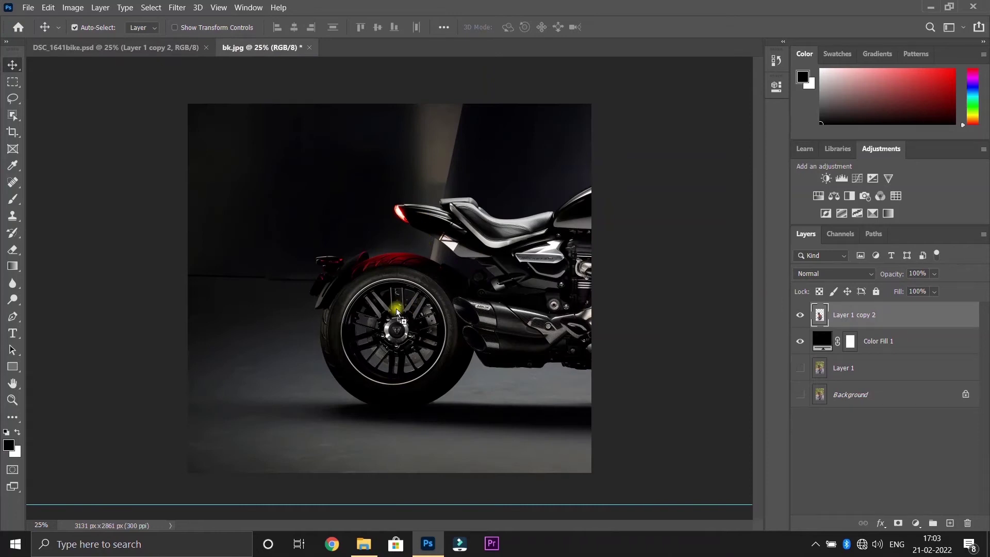
left_click_drag(267, 49, 393, 316)
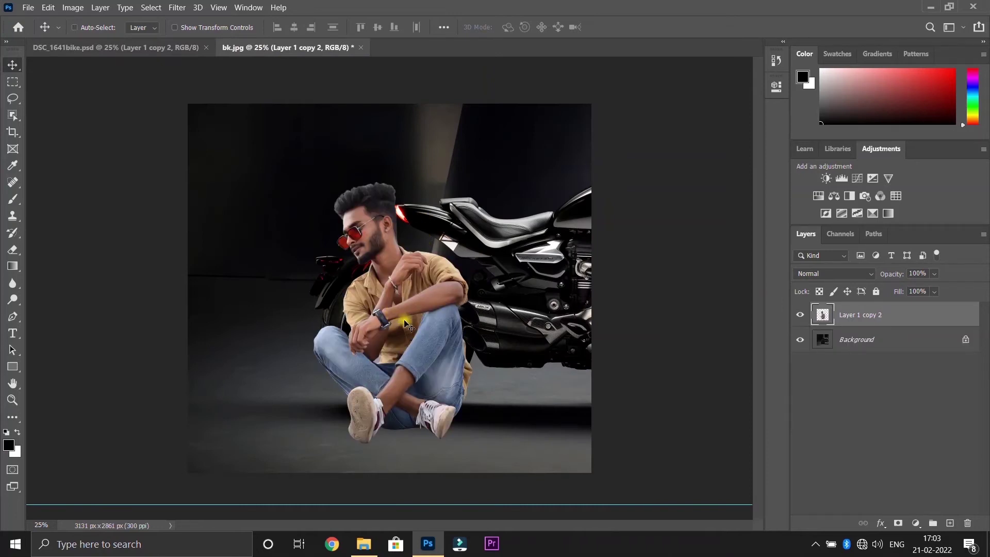
Scale the man to about 87% and tilt him about 1.8° before the rear wheel.
key("ctrl+t")
mouse_move(479, 313)
left_mouse_down()
mouse_move(530, 313)
mouse_move(508, 309)
left_mouse_up()
mouse_move(575, 107)
left_mouse_down()
mouse_move(530, 186)
mouse_move(558, 191)
left_mouse_up()
left_click_drag(439, 313, 436, 326)
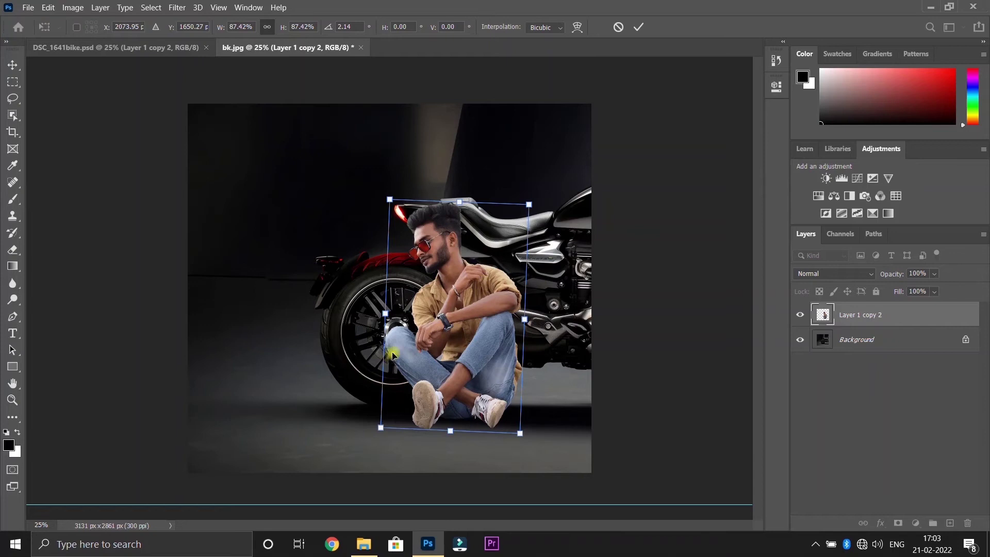
scroll(405, 327, "up", 2)
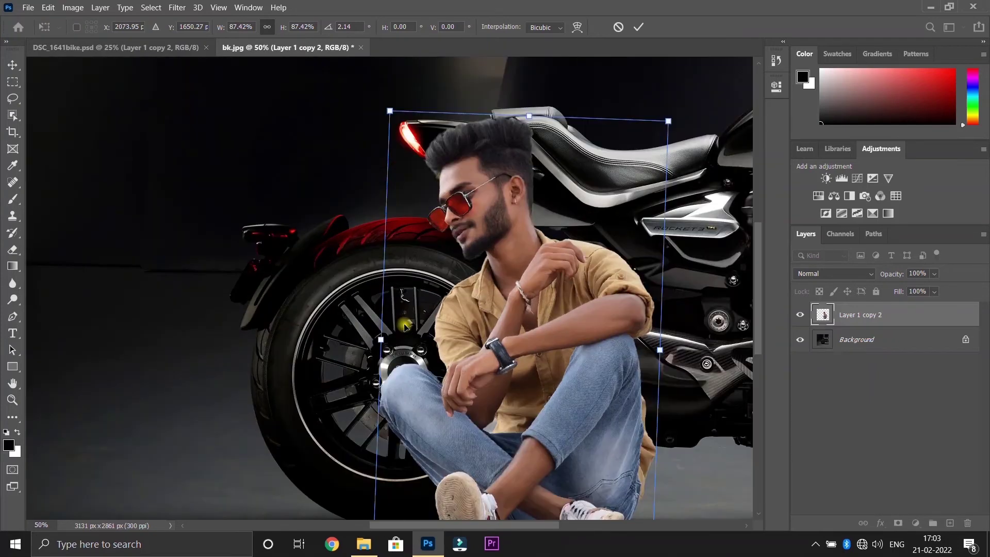
left_click_drag(424, 390, 462, 388)
scroll(428, 386, "down", 1)
left_click_drag(604, 179, 612, 167)
scroll(433, 322, "up", 2)
left_click_drag(414, 348, 443, 324)
scroll(407, 344, "down", 2)
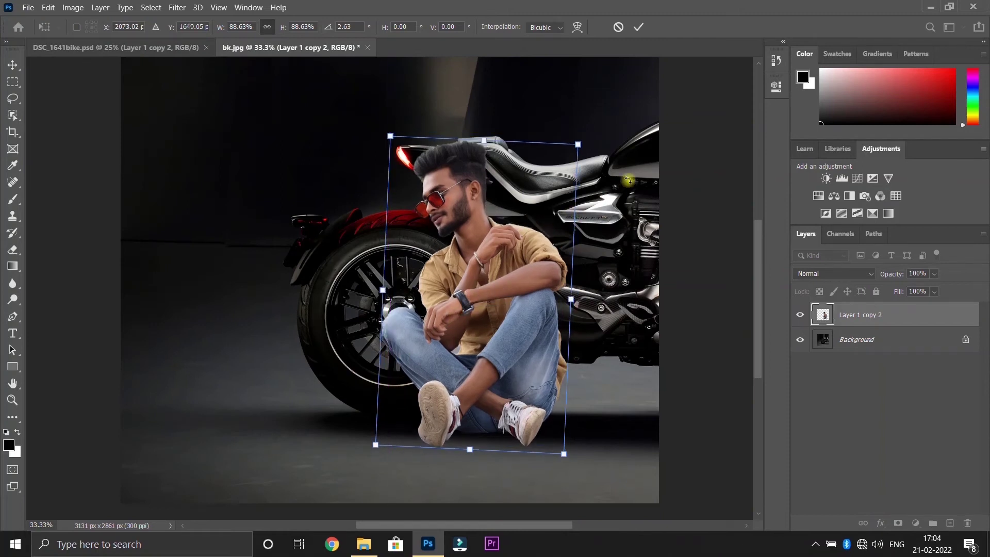
left_click_drag(606, 149, 603, 147)
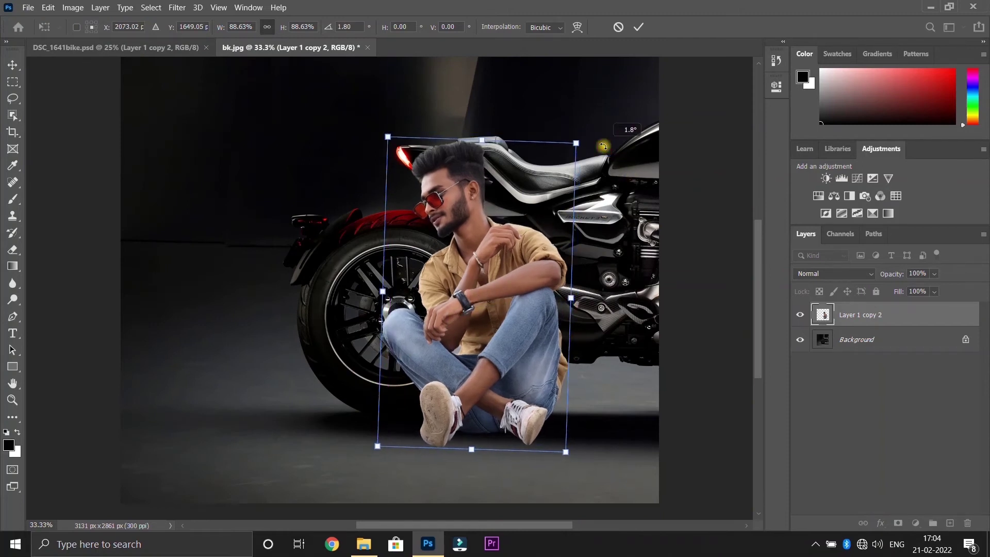
key("Return")
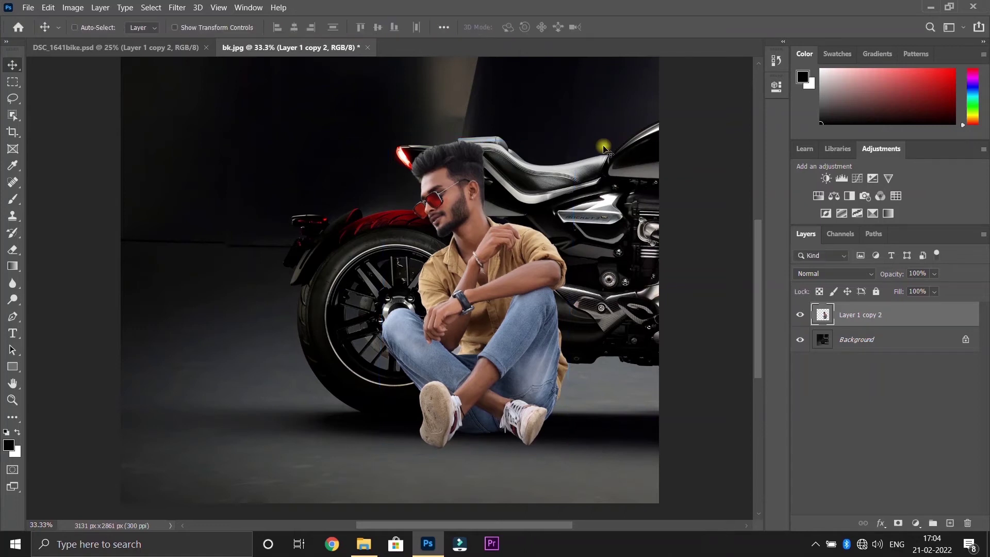
Crop the composite nearly square by trimming the left, bottom and top edges.
key("ctrl+plus")
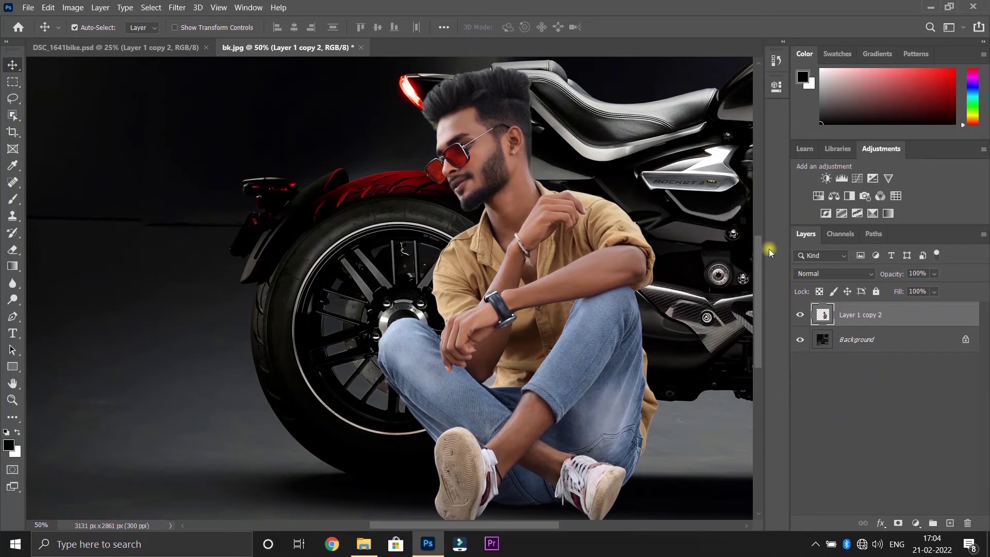
key("ctrl+minus")
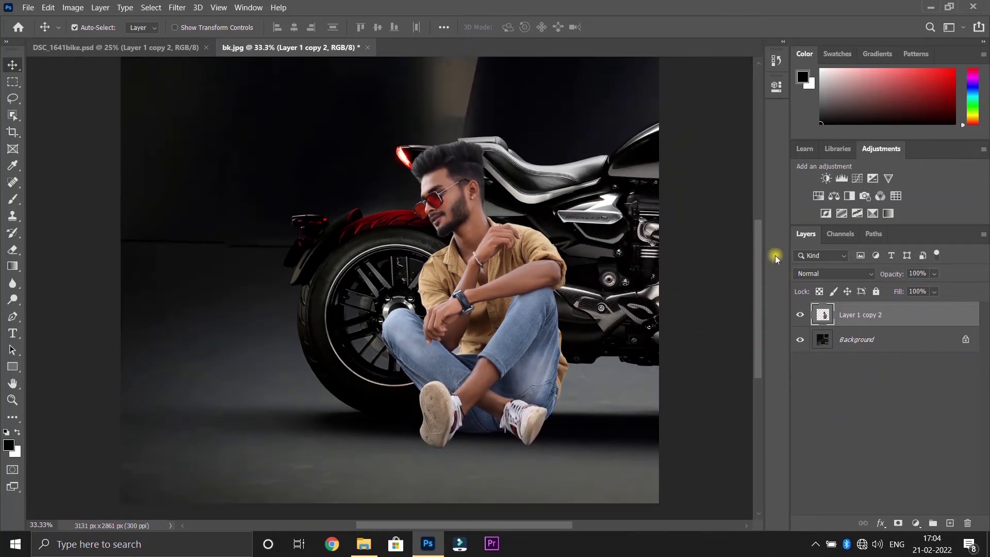
key("c")
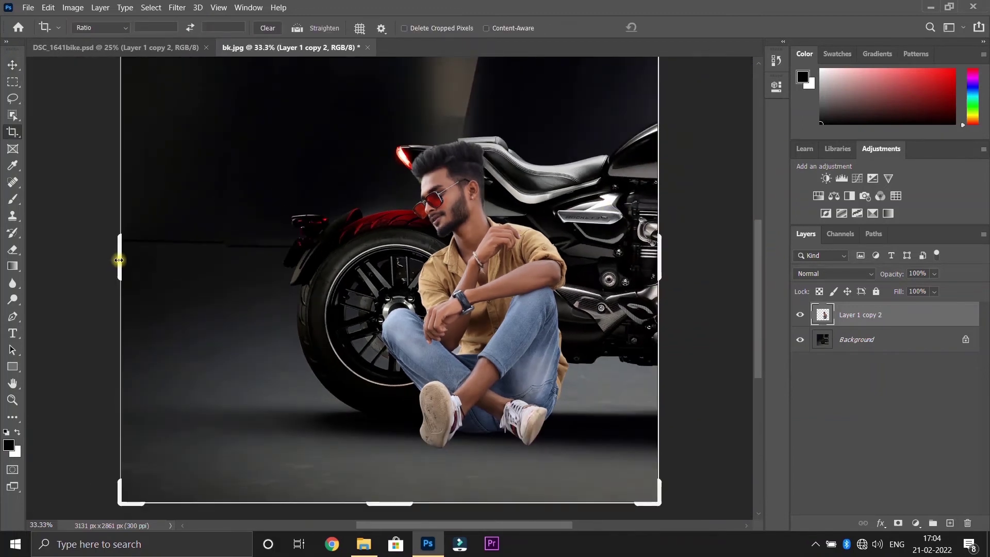
left_click_drag(120, 260, 186, 258)
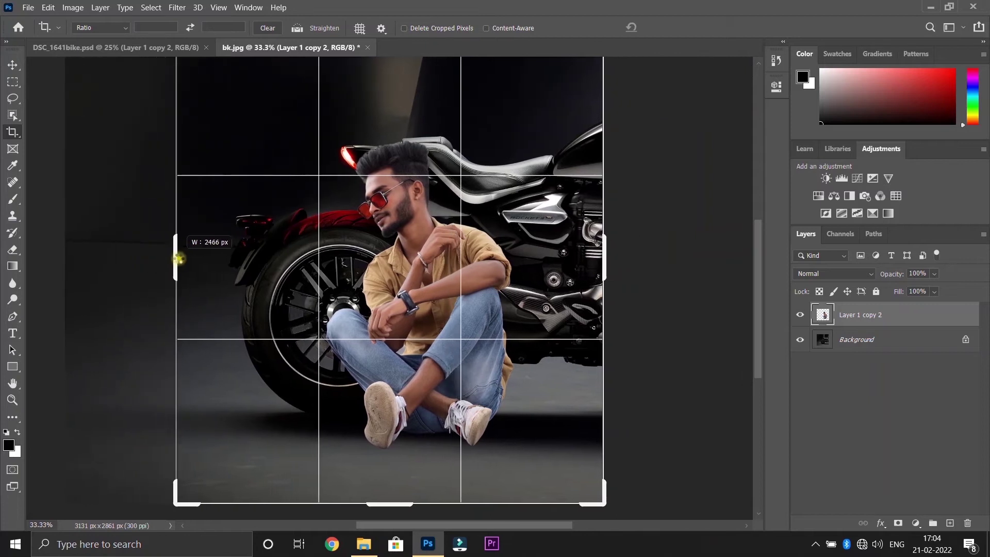
left_click_drag(186, 258, 184, 258)
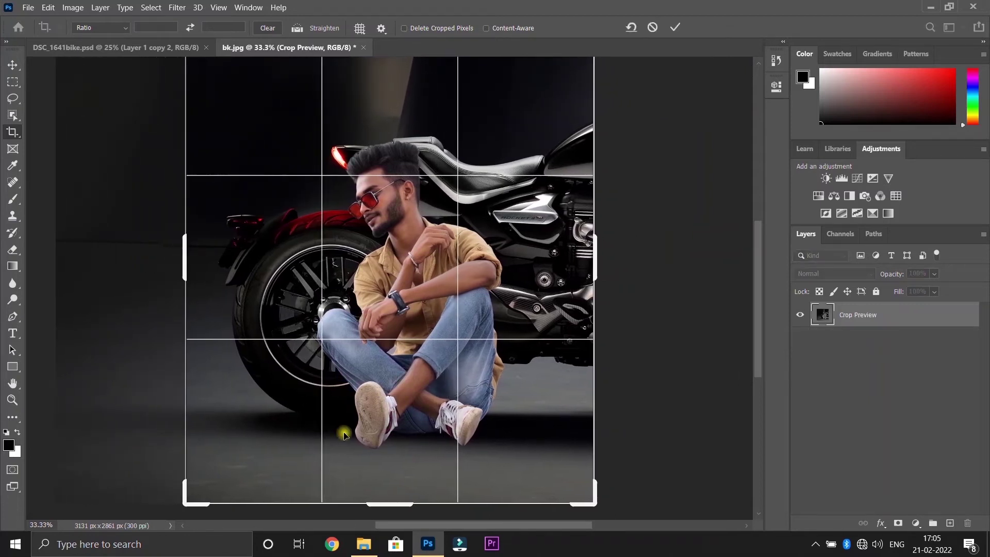
left_click_drag(392, 506, 393, 481)
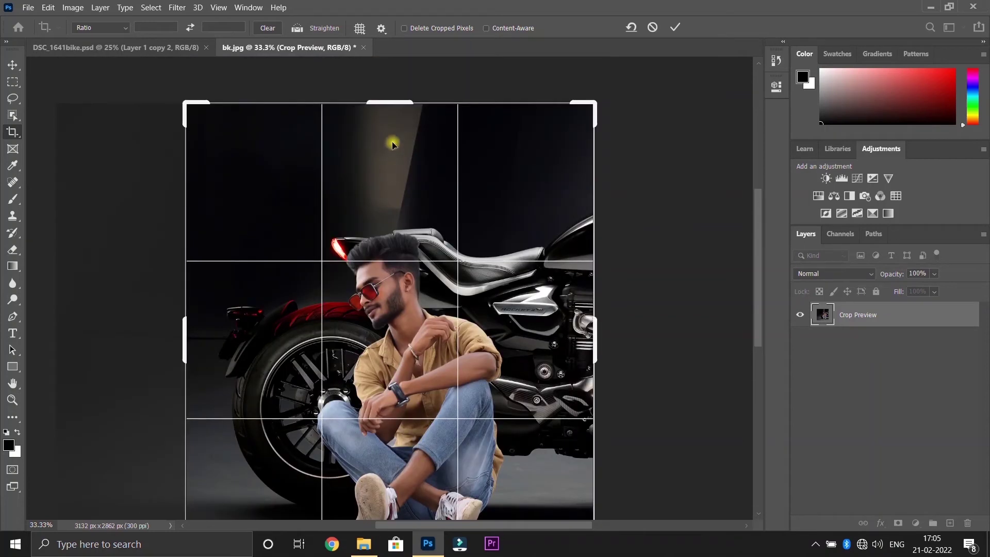
left_click_drag(390, 104, 392, 142)
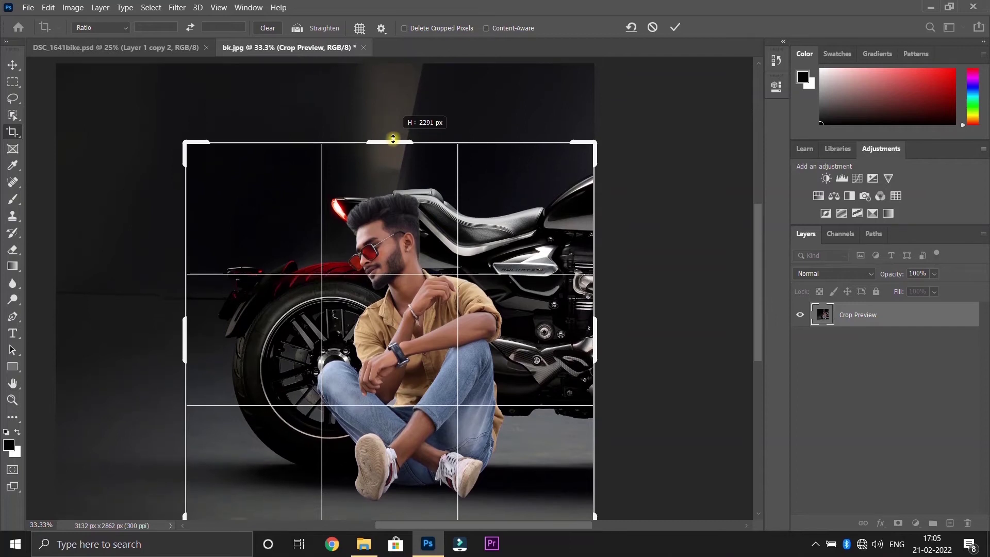
left_click_drag(391, 143, 392, 138)
key("Return")
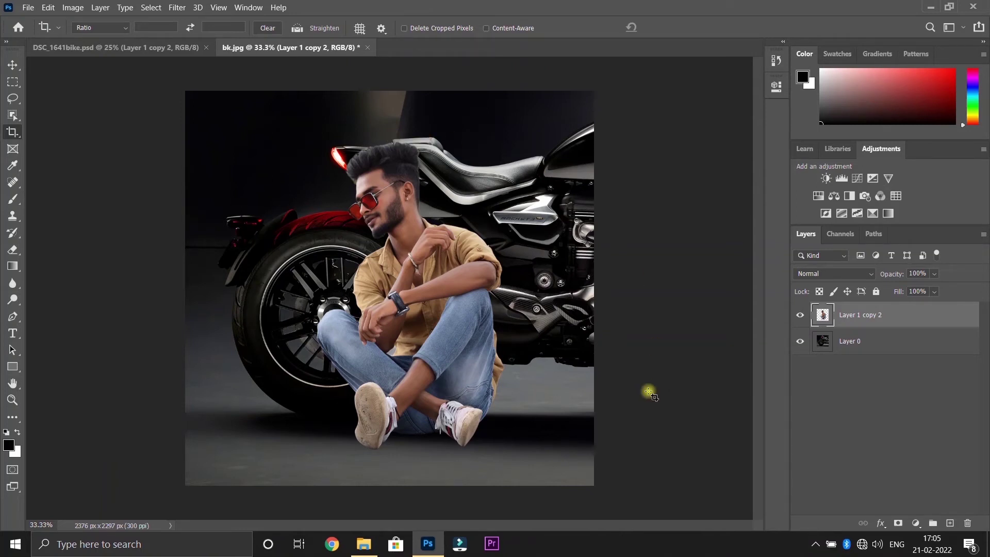
Add a Curves layer clipped to the motorcycle background, darken it heavily, and invert its mask.
left_click(854, 340)
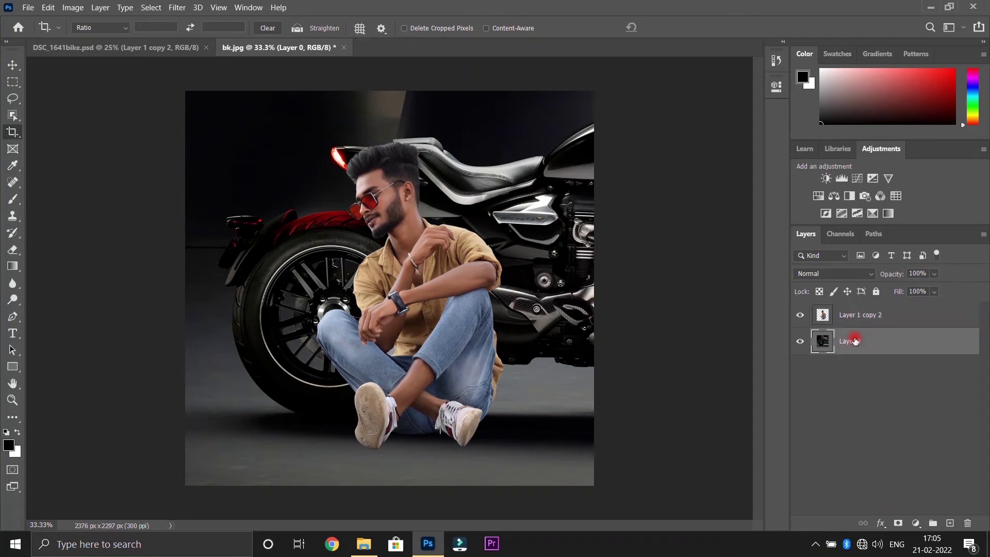
left_click(857, 179)
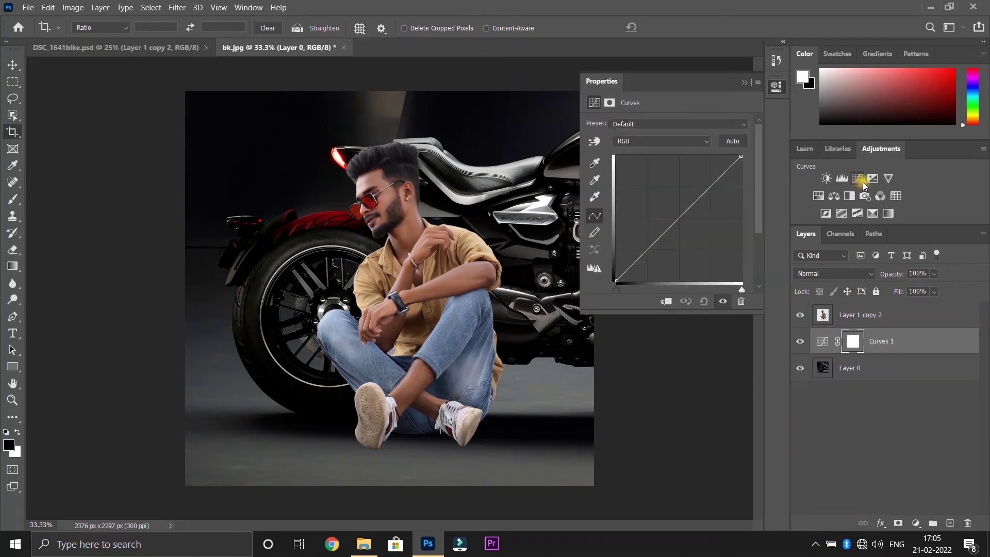
left_click(665, 301)
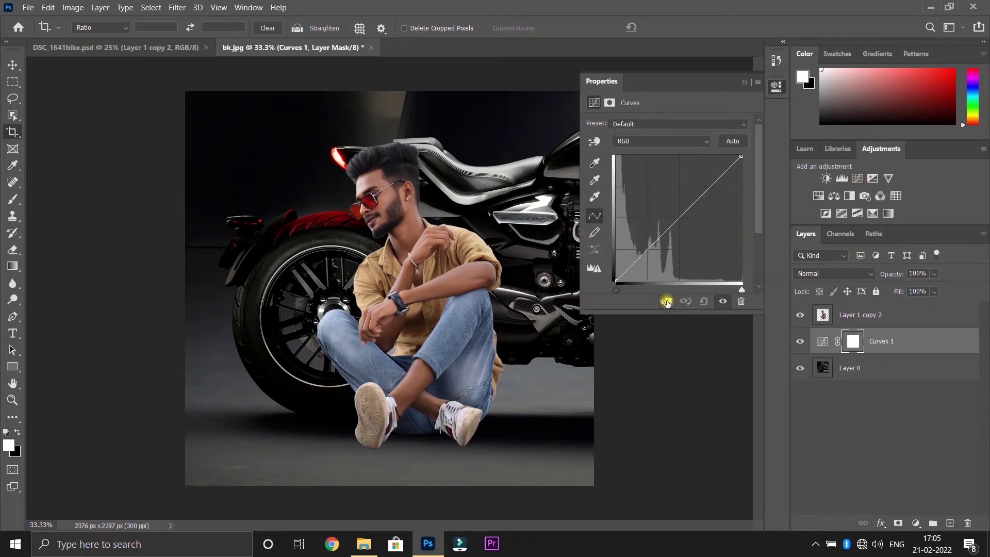
mouse_move(739, 157)
left_mouse_down()
mouse_move(753, 273)
mouse_move(752, 261)
left_mouse_up()
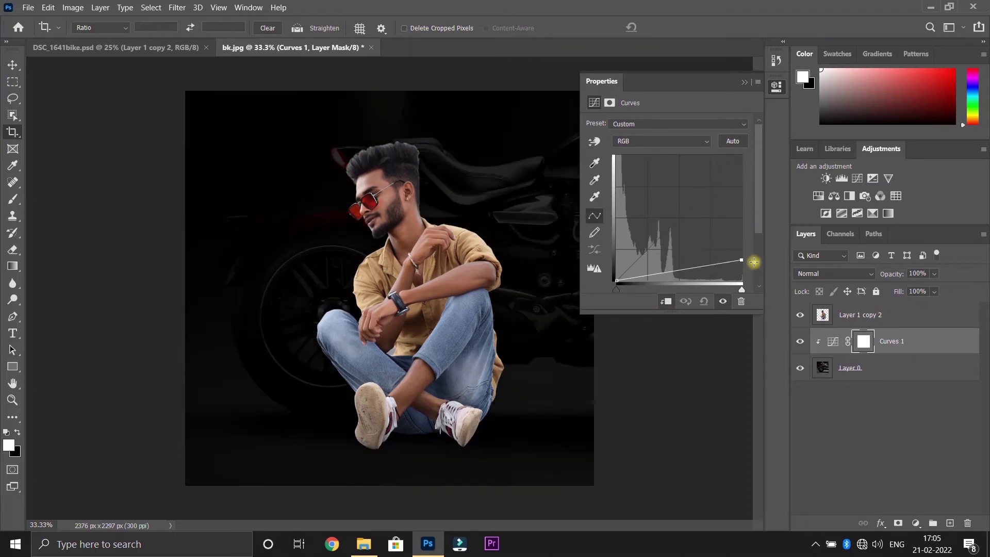
left_click(742, 81)
key("ctrl+i")
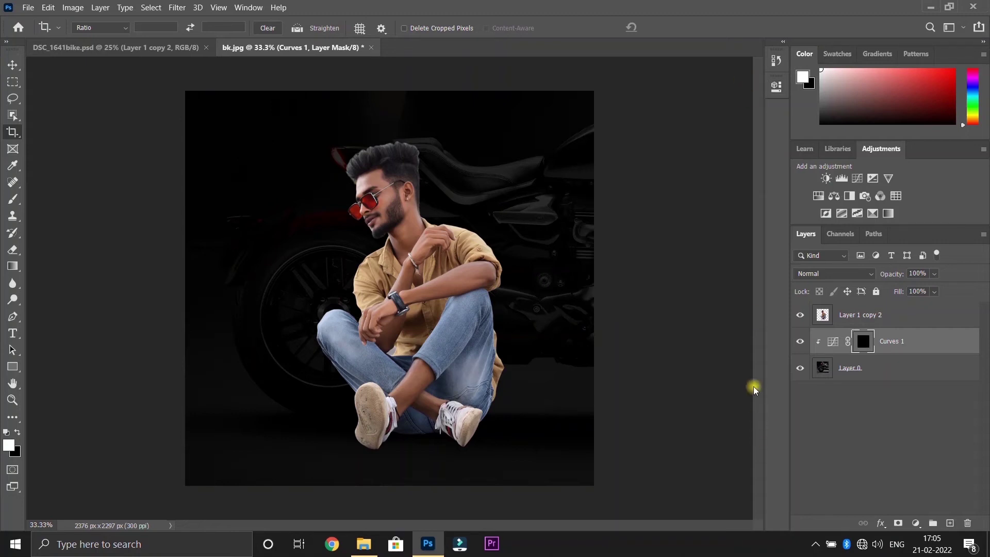
Zoom in on the man's shoes and set a smaller brush for painting the Curves mask.
key("ctrl+plus")
key("ctrl+plus")
scroll(753, 386, "down", 2)
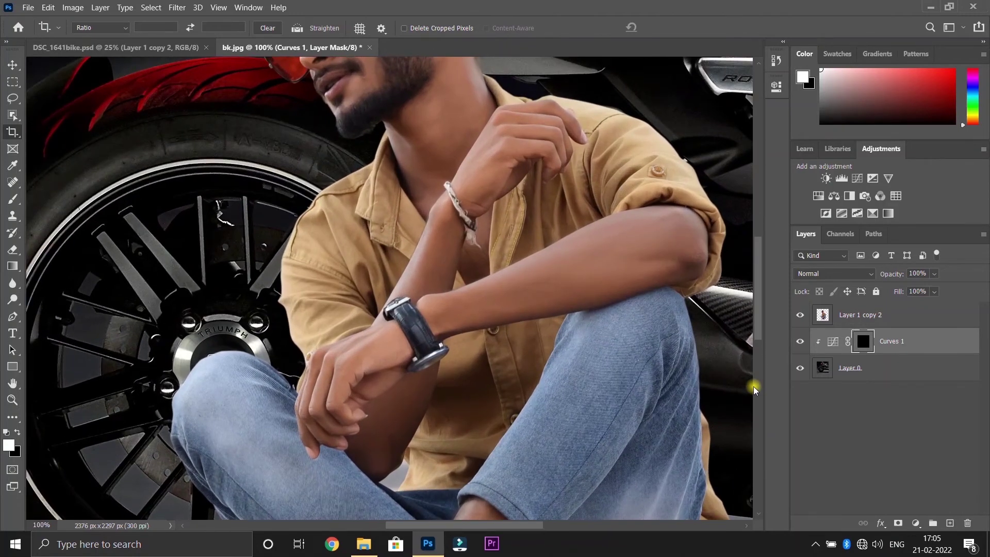
scroll(753, 385, "down", 3)
scroll(753, 385, "down", 2)
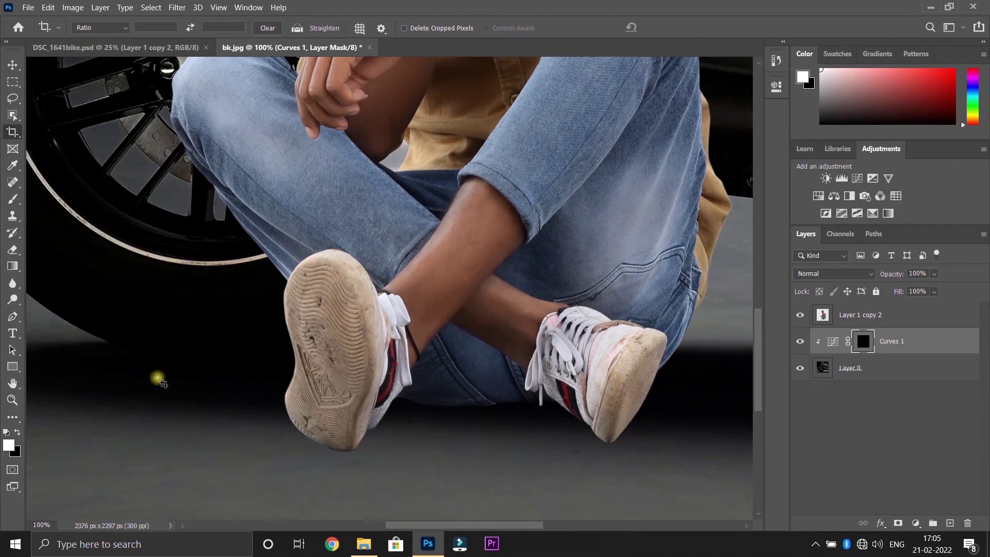
left_click(11, 200)
key("ctrl+plus")
key("ctrl+plus")
key("bracketleft")
key("bracketleft")
scroll(289, 399, "down", 3)
scroll(288, 400, "down", 1)
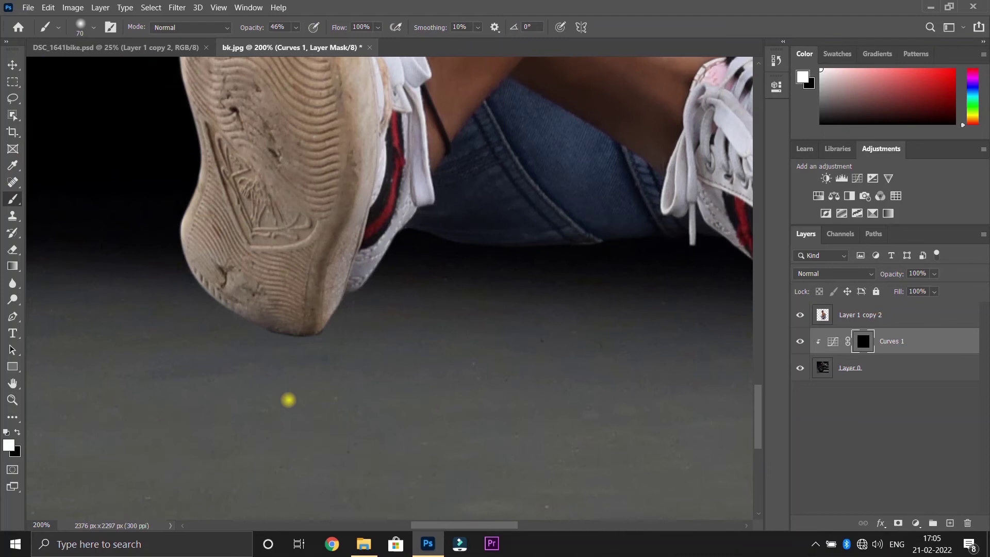
Paint the darkening onto the floor under and along the shoes at 72% brush opacity.
left_click(295, 311)
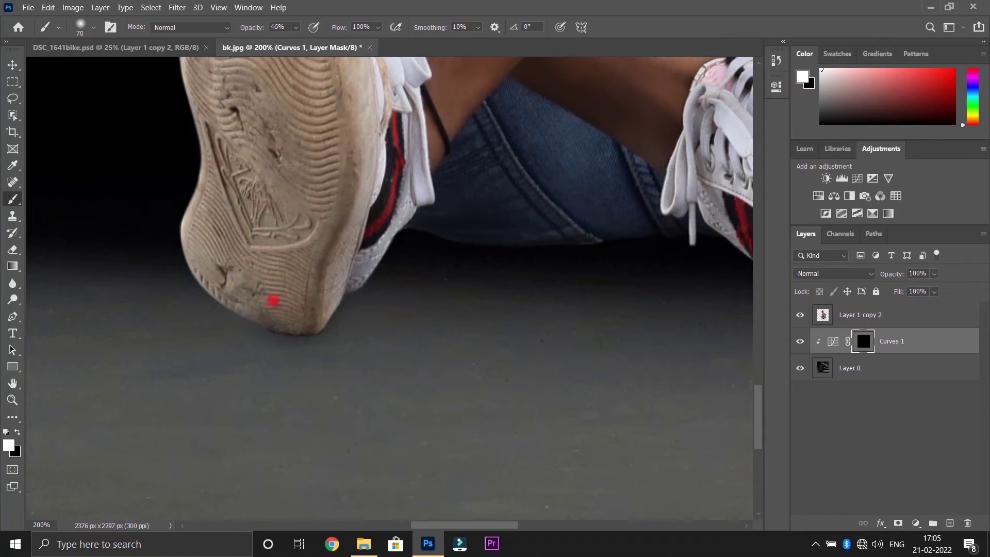
left_click(298, 314)
left_click(222, 291)
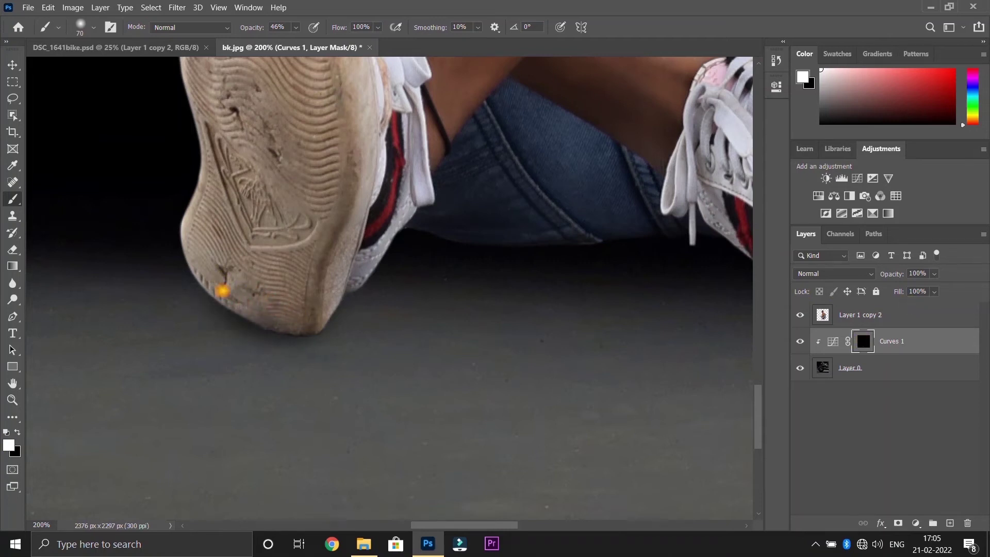
left_click(207, 271)
left_click_drag(356, 306, 363, 256)
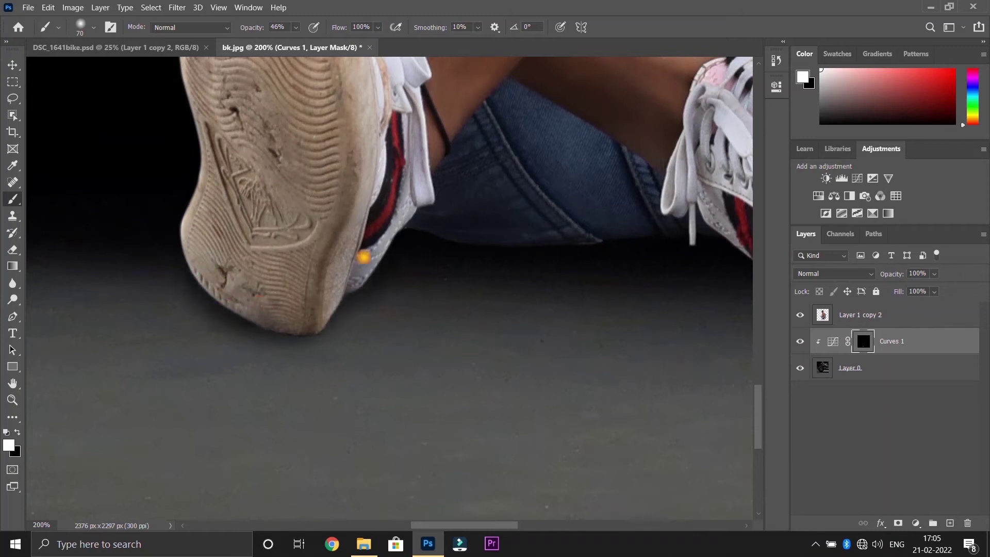
key("7")
key("2")
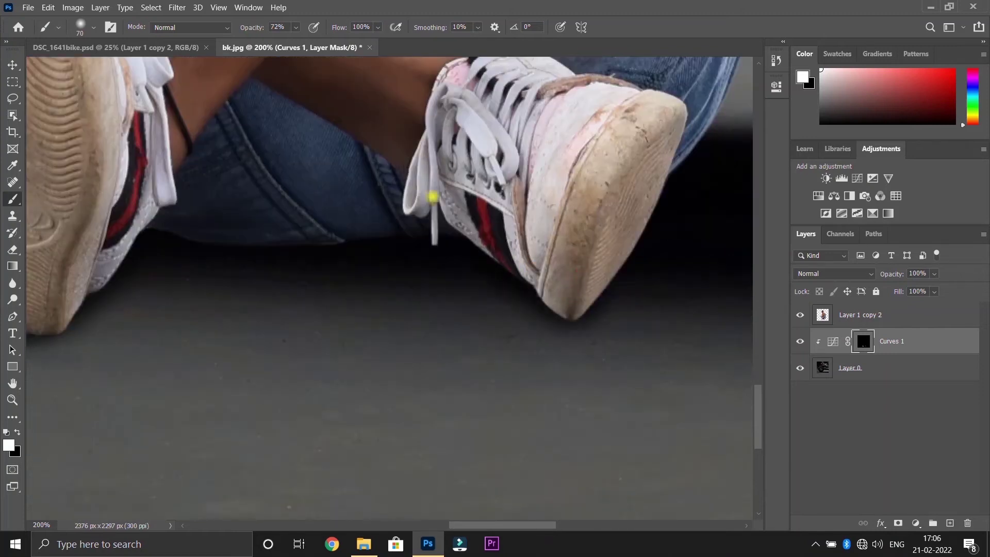
scroll(279, 306, "down", 2)
key("x")
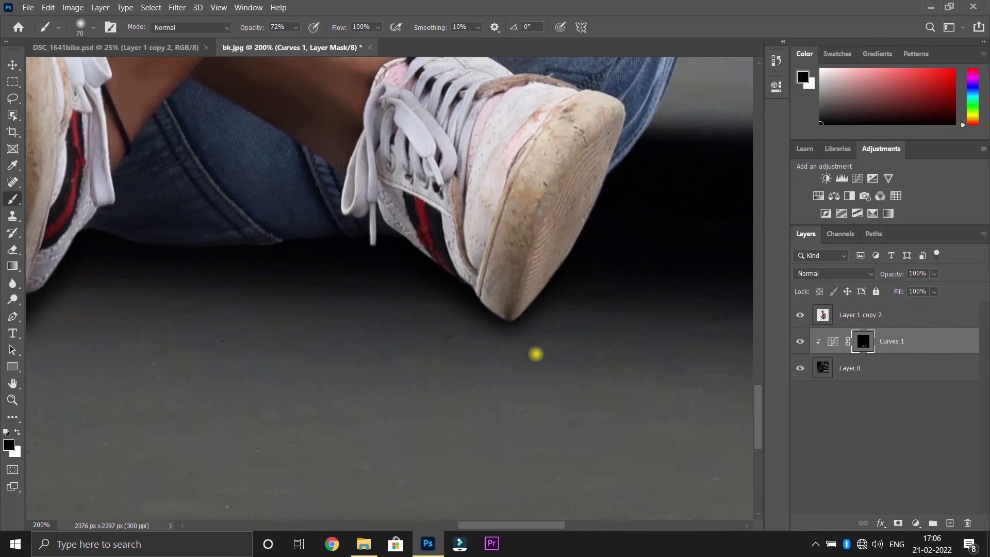
scroll(646, 390, "down", 1)
scroll(646, 390, "down", 1)
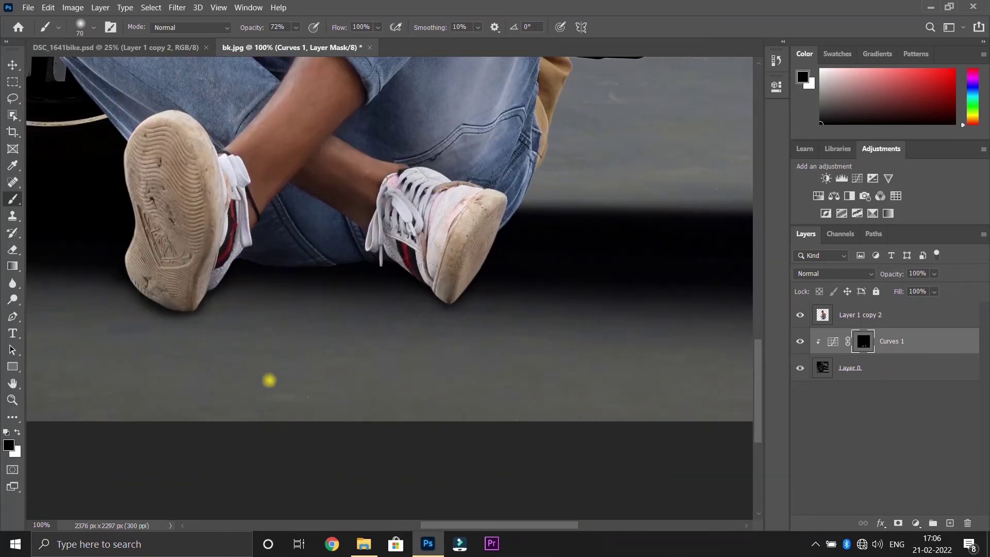
Add a Curves layer clipped to the man's layer, darken it, and invert its mask to black.
left_click(880, 319)
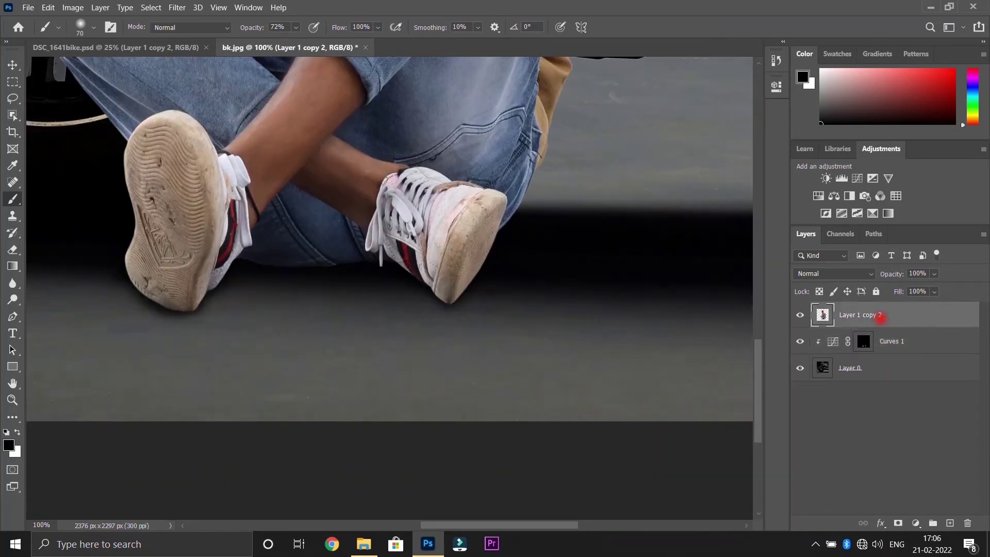
left_click(857, 178)
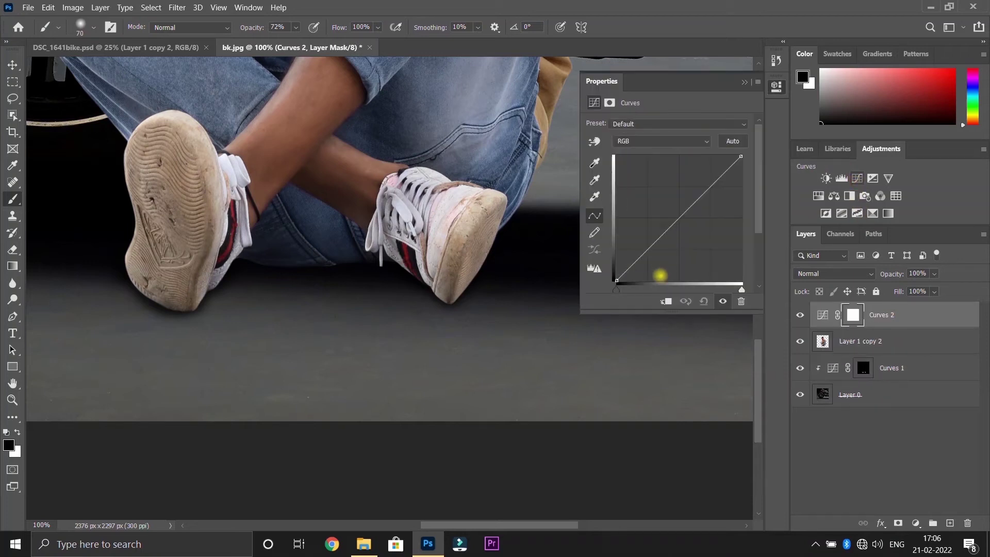
left_click_drag(741, 156, 752, 262)
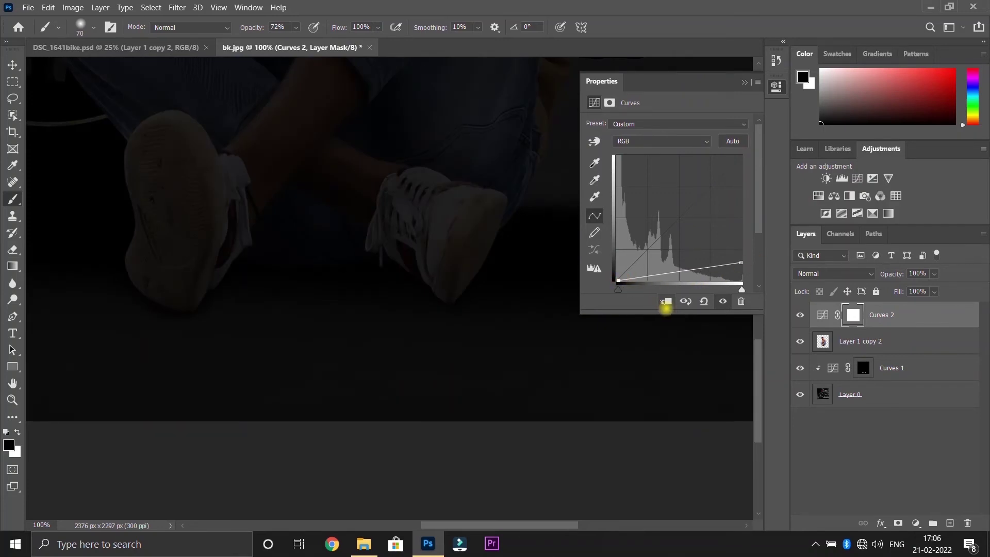
left_click(665, 301)
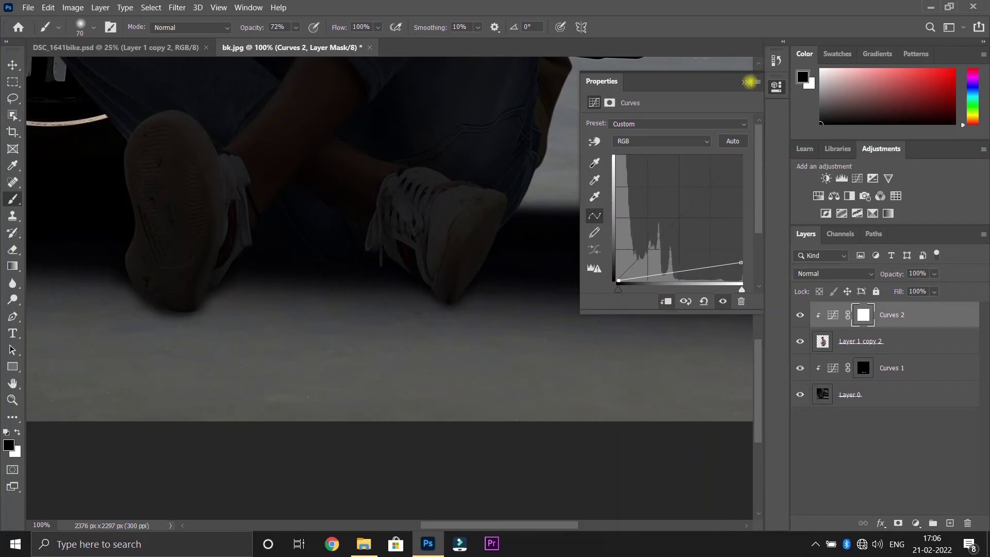
left_click(743, 82)
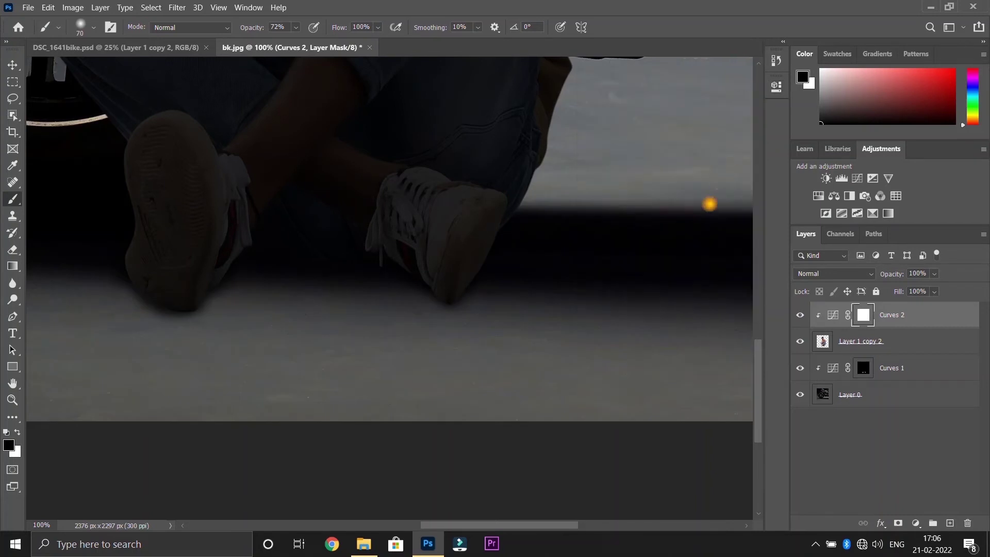
key("ctrl+i")
key("ctrl+plus")
key("ctrl+plus")
key("ctrl+plus")
Paint white along the right shoe's lower edge, then drop brush opacity to 49%.
scroll(706, 207, "right", 5)
scroll(706, 207, "down", 3)
scroll(706, 207, "right", 3)
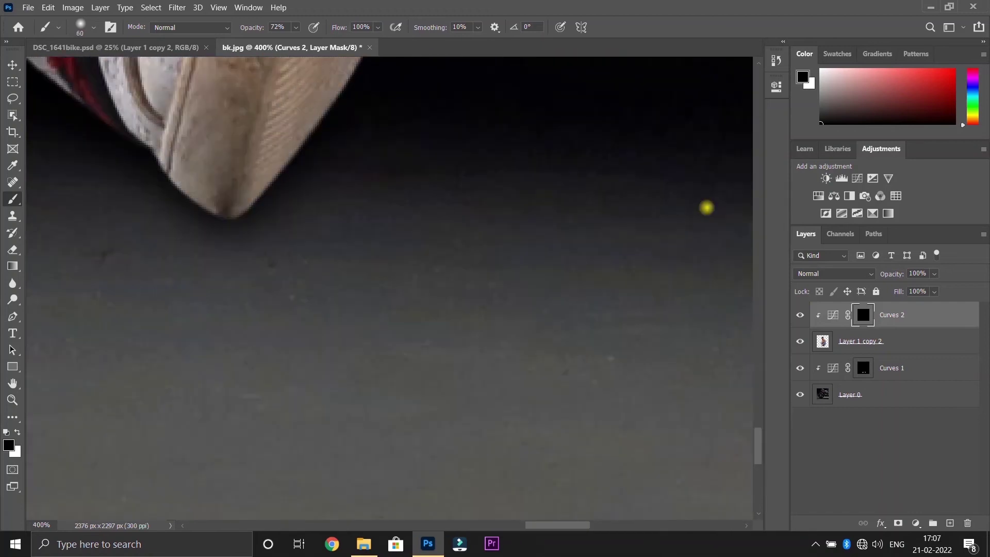
scroll(539, 222, "up", 3)
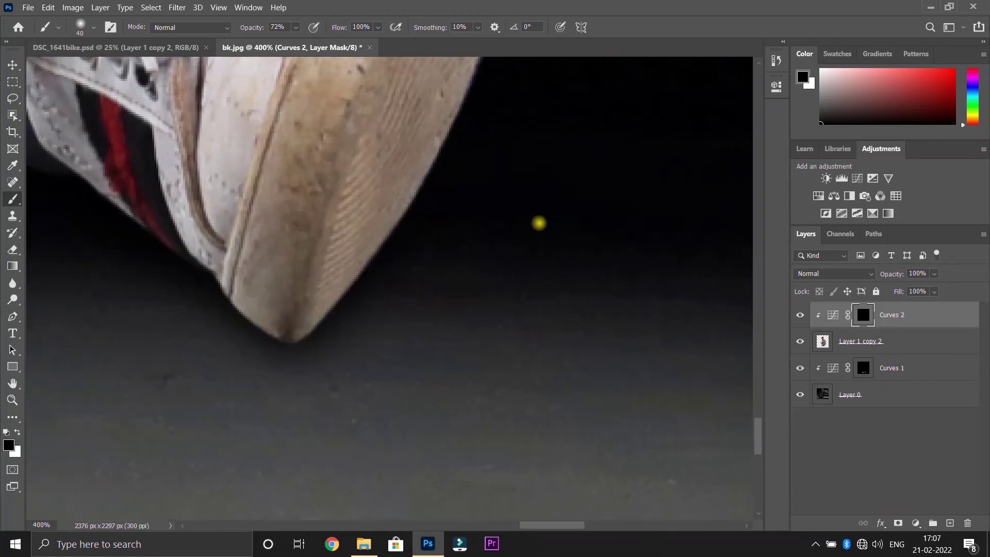
scroll(539, 222, "left", 4)
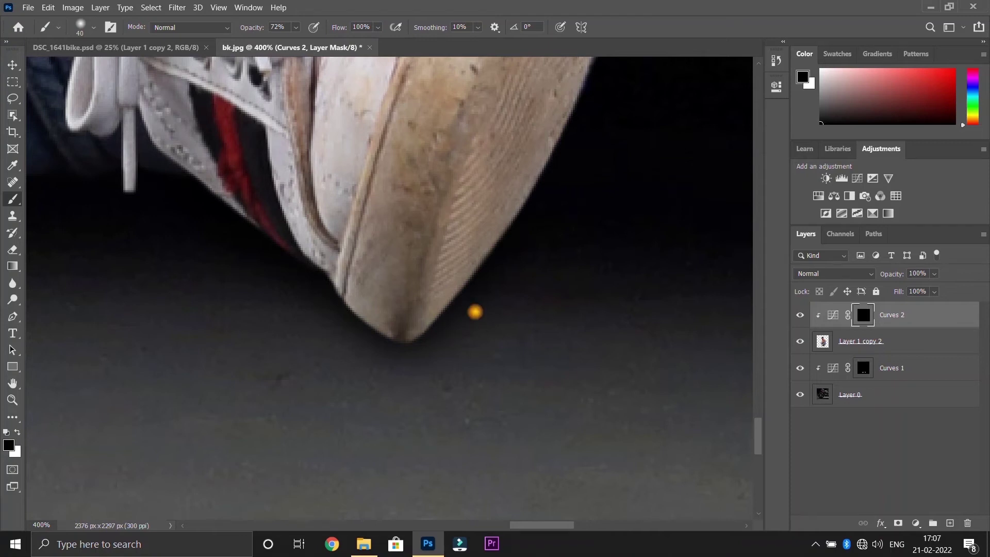
key("x")
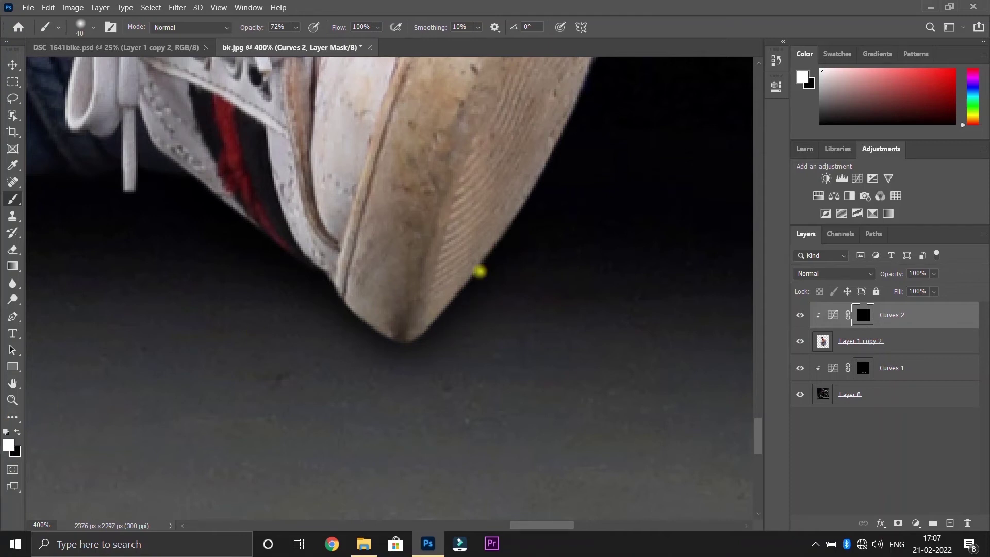
left_click_drag(526, 245, 378, 411)
mouse_move(533, 235)
left_mouse_down()
mouse_move(413, 345)
mouse_move(343, 324)
mouse_move(254, 258)
left_mouse_up()
key("4")
key("9")
Darken the left shoe's bottom, then softly paint the shoes and ground with a larger brush.
scroll(428, 430, "up", 3)
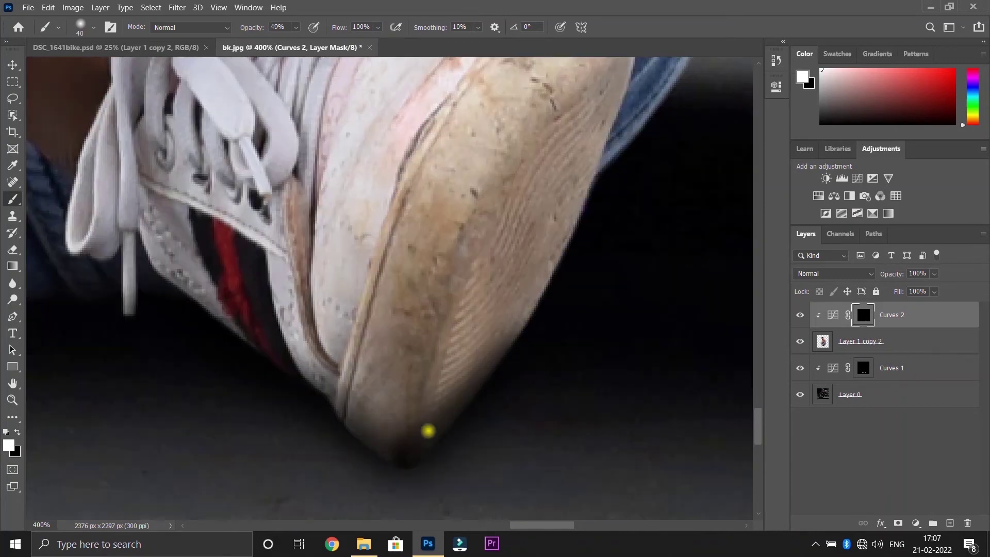
key("ctrl+minus")
key("ctrl+minus")
scroll(342, 294, "left", 5)
scroll(250, 296, "left", 2)
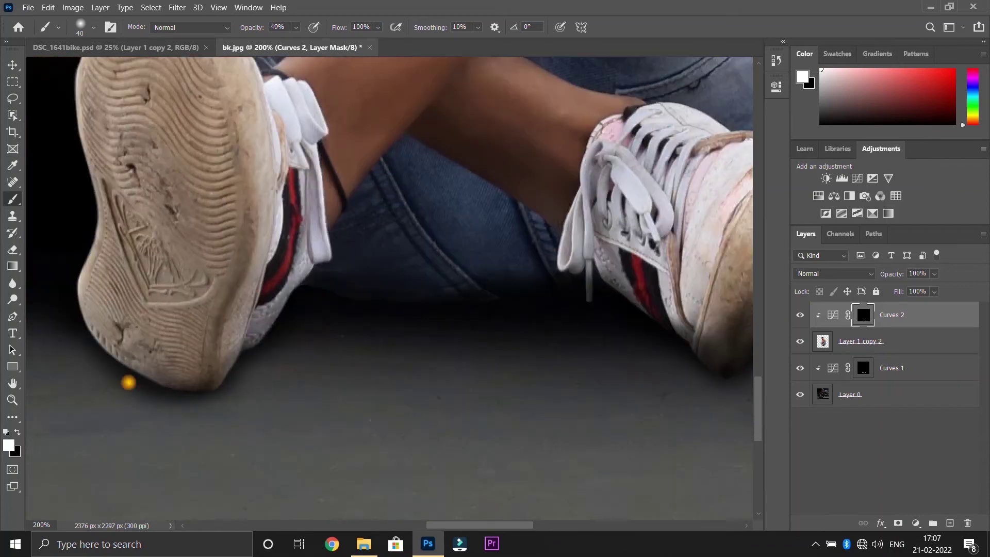
left_click_drag(128, 382, 294, 312)
key("ctrl+minus")
key("2")
key("2")
key("bracketright")
key("bracketright")
key("bracketright")
mouse_move(193, 195)
left_mouse_down()
mouse_move(524, 267)
mouse_move(524, 301)
mouse_move(287, 230)
mouse_move(356, 275)
left_mouse_up()
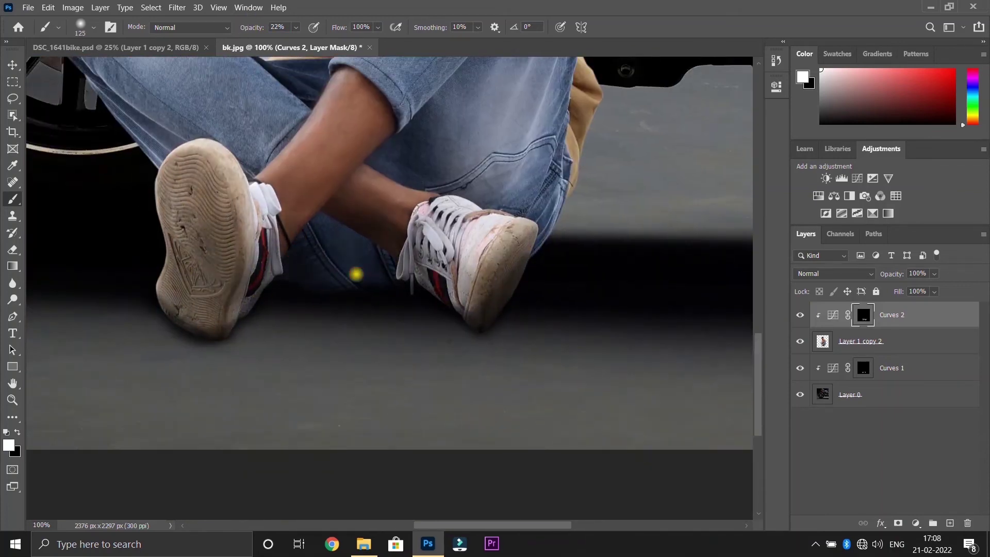
Fit the image on screen and inspect the lower half of the picture.
key("ctrl+0")
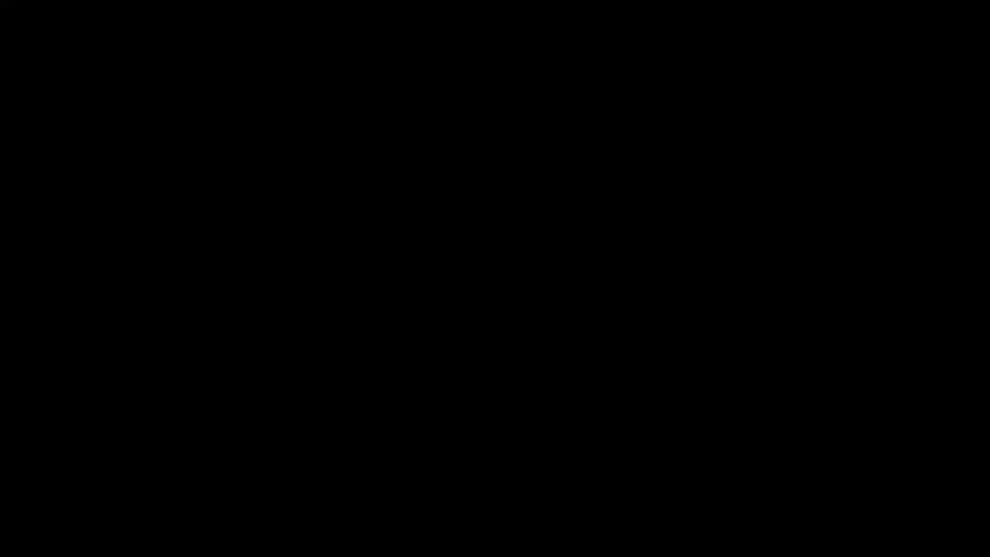
key("ctrl+plus")
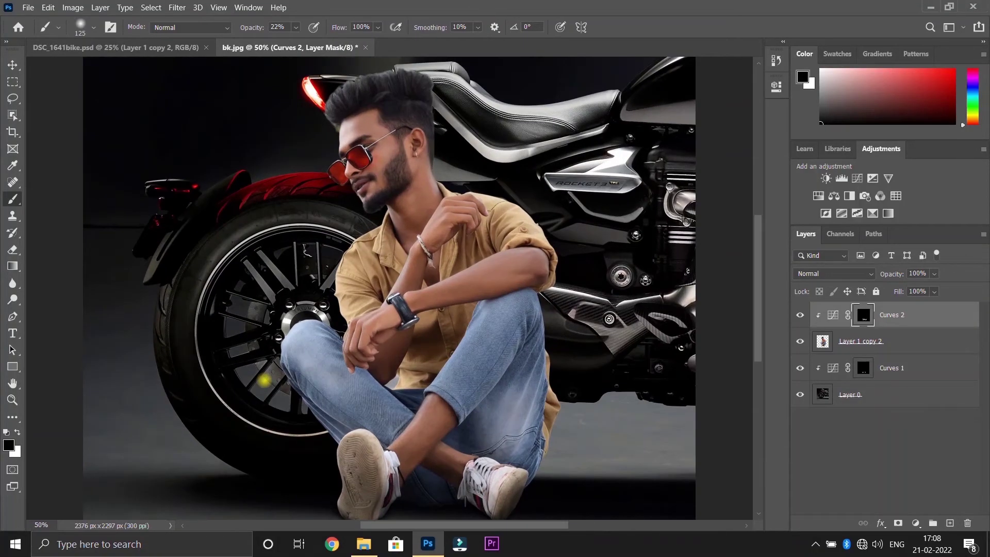
scroll(265, 380, "down", 3)
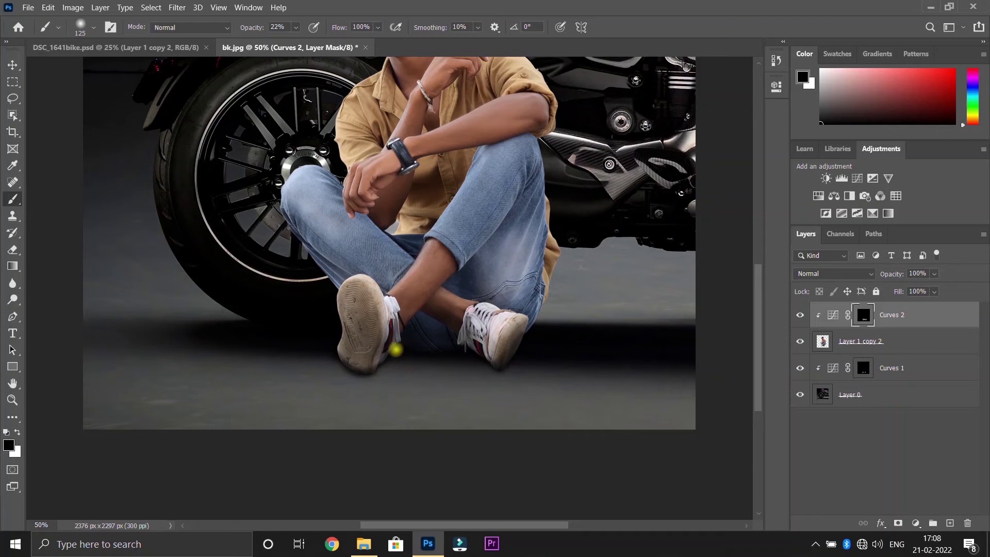
scroll(393, 344, "down", 2)
scroll(395, 348, "up", 3)
scroll(396, 350, "down", 1)
key("ctrl+minus")
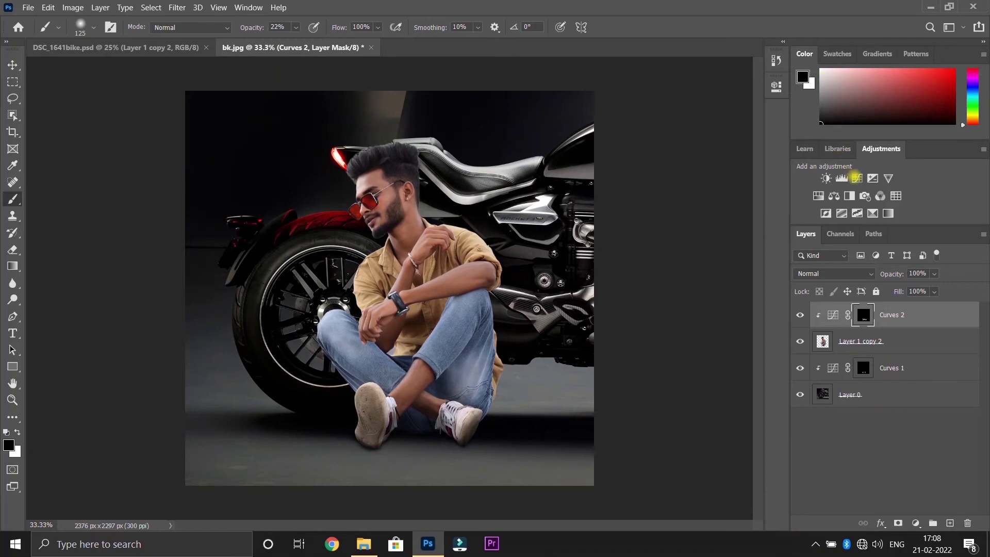
Add a Curves 3 layer clipped to the man, brighten it, and invert its mask.
left_click(855, 178)
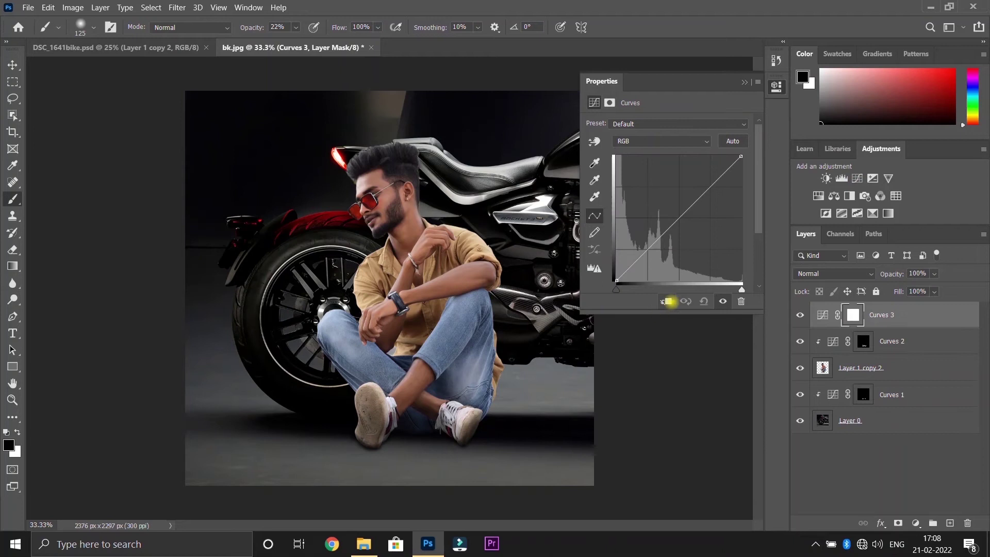
left_click(666, 301)
left_click_drag(740, 156, 690, 156)
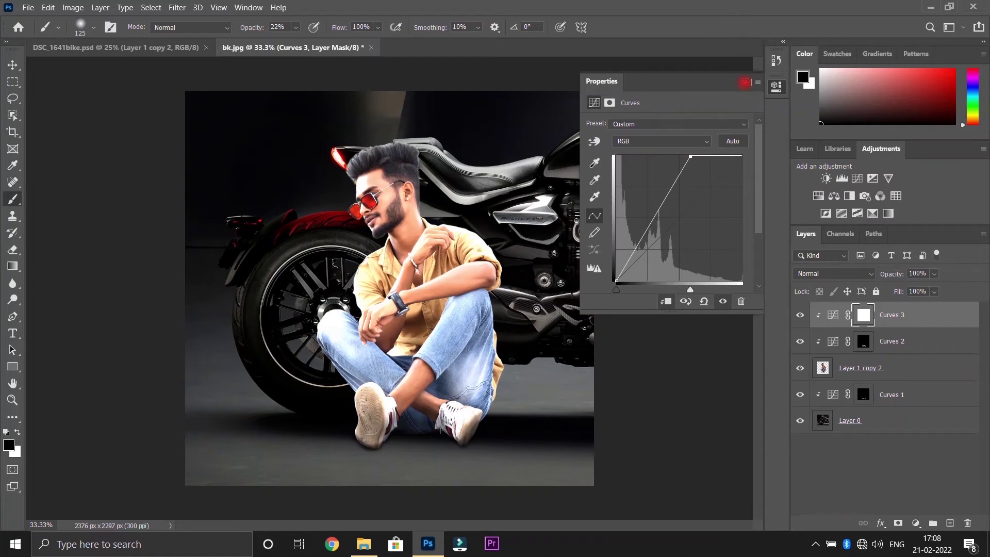
left_click(744, 82)
key("ctrl+i")
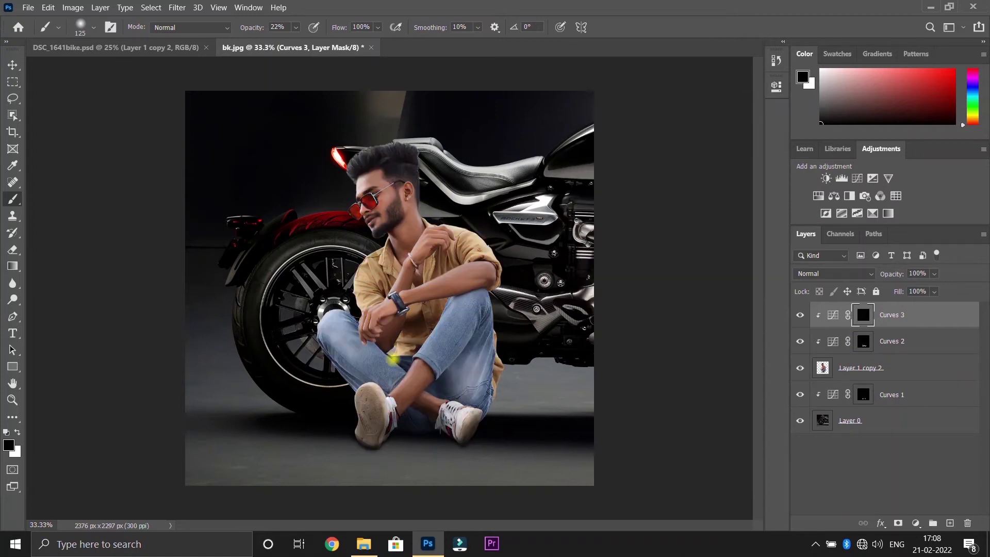
Switch to white and set a smaller brush at 32% opacity.
scroll(389, 360, "up", 1)
scroll(388, 357, "up", 1)
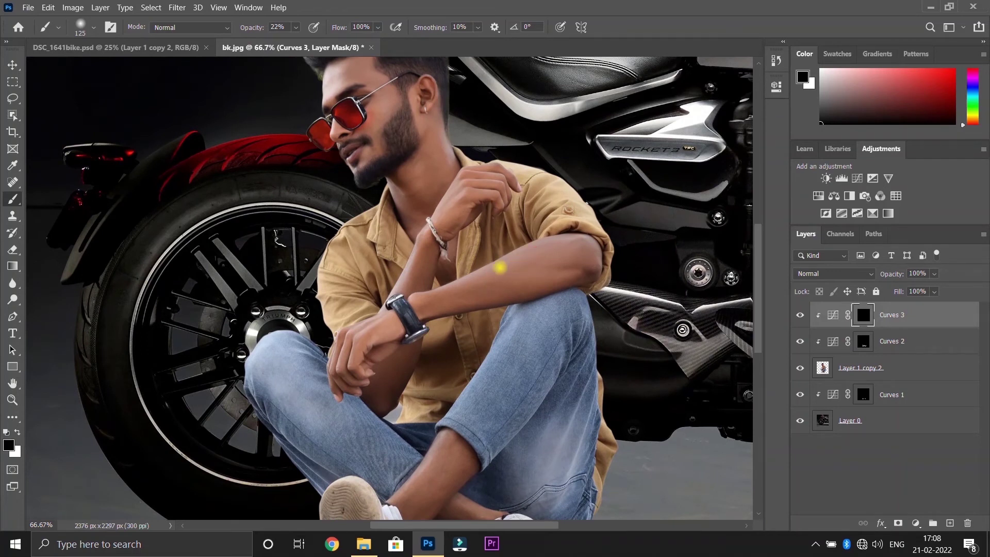
key("x")
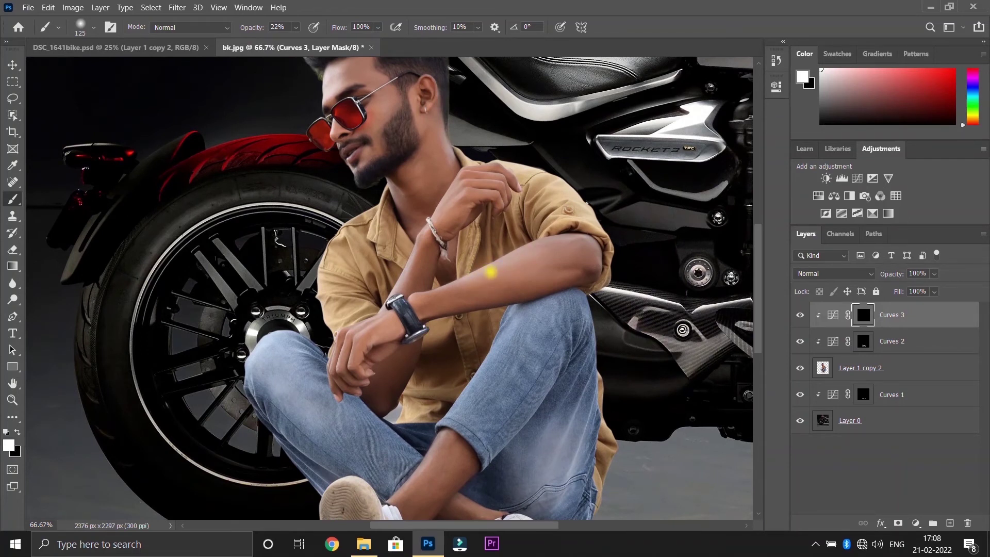
scroll(539, 255, "down", 3)
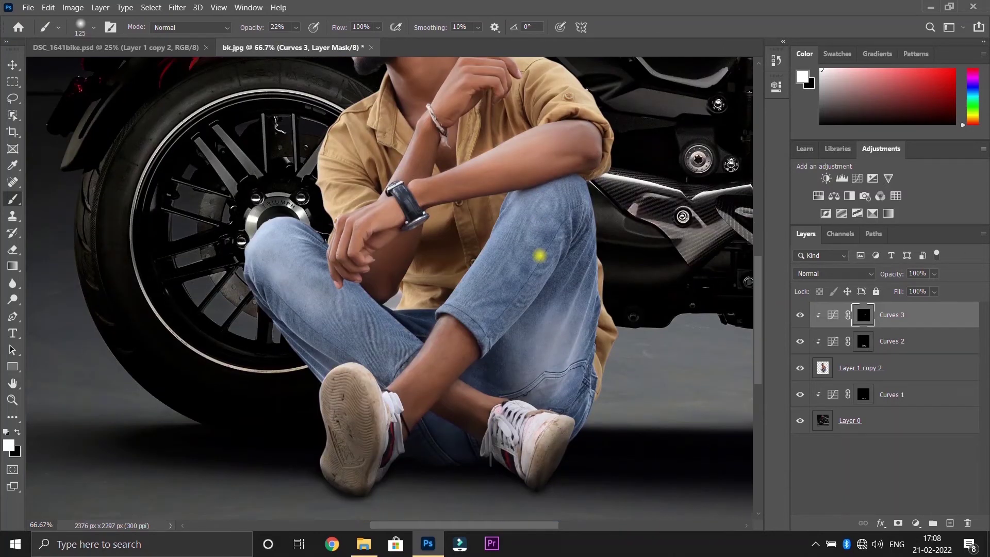
scroll(540, 254, "up", 2)
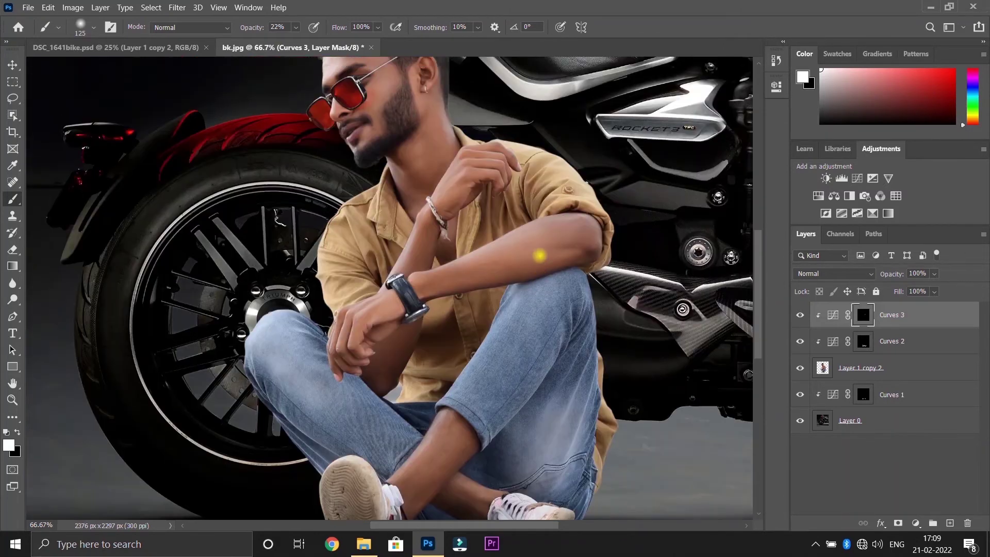
scroll(541, 258, "up", 1)
scroll(354, 215, "up", 3)
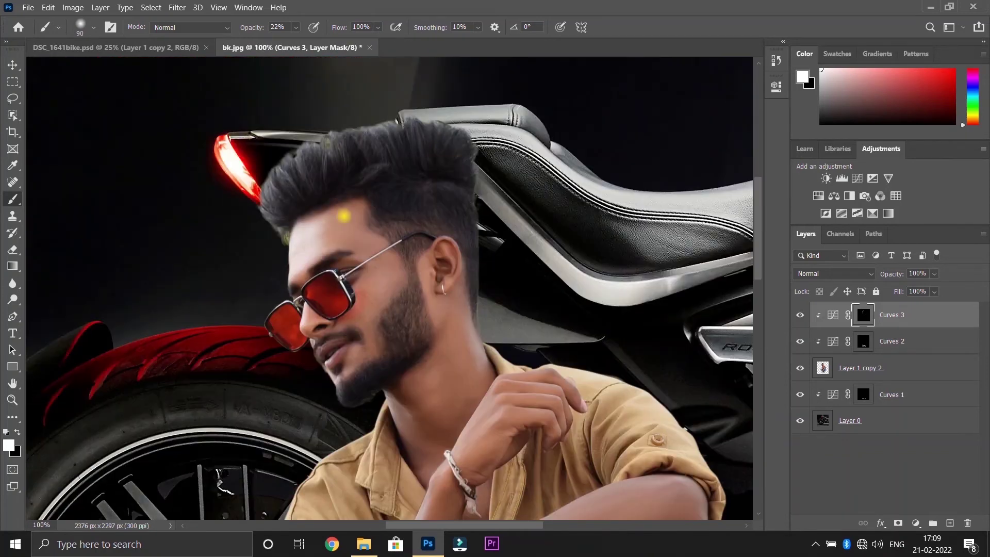
scroll(313, 220, "down", 2)
key("bracketleft")
key("bracketleft")
key("5")
key("8")
key("3")
key("2")
Paint the brightening onto the man's arms, jeans and face.
scroll(327, 293, "down", 3)
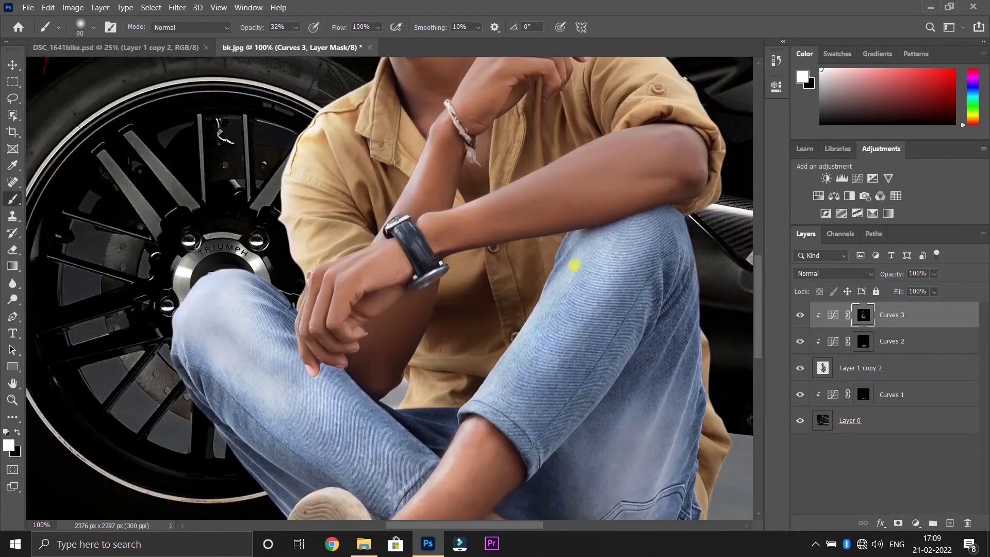
scroll(653, 278, "up", 4)
scroll(636, 168, "down", 4)
key("x")
scroll(380, 232, "up", 4)
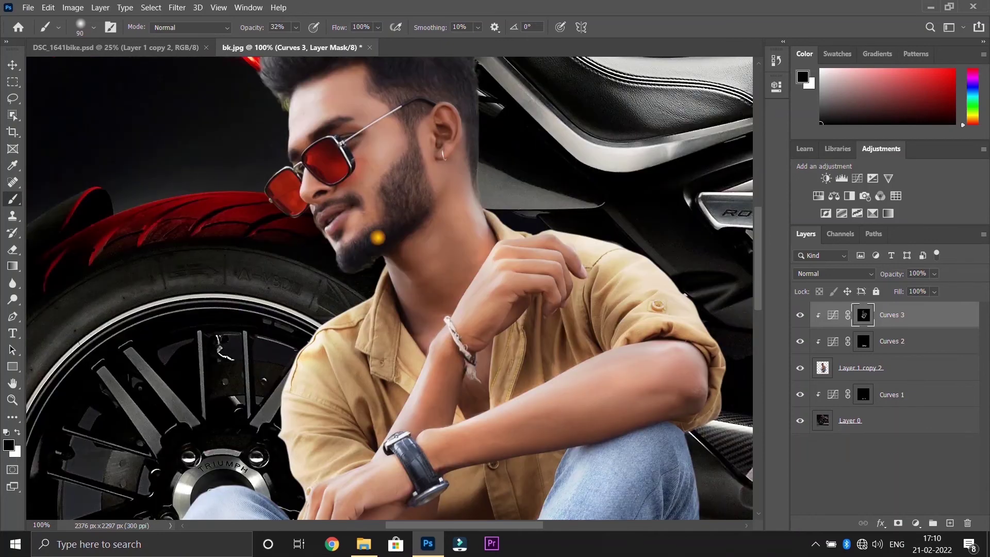
scroll(324, 245, "down", 6)
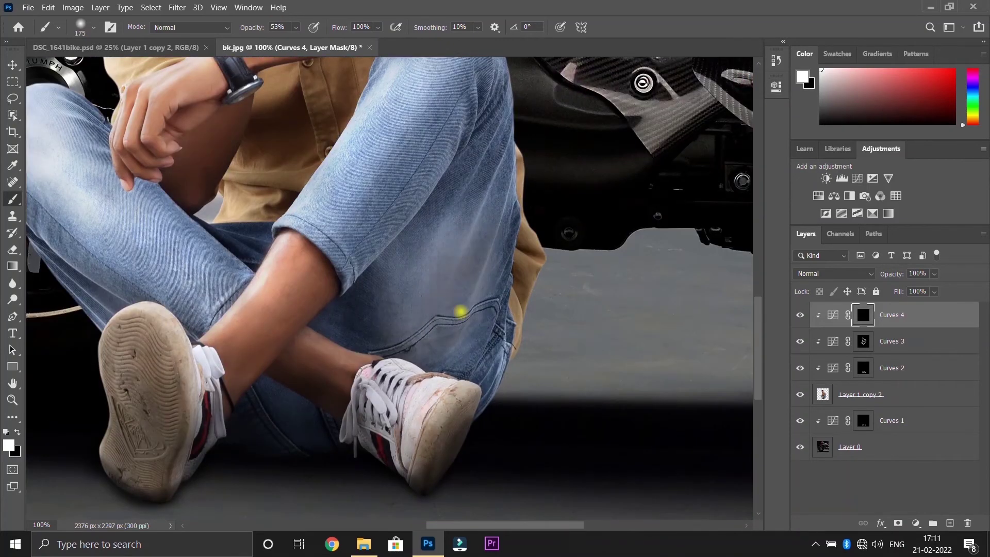
Zoom out to the whole canvas and select Curves 3, then Curves 4, to review them.
scroll(438, 151, "up", 3)
scroll(320, 342, "up", 2)
key("bracketleft")
key("bracketleft")
key("bracketleft")
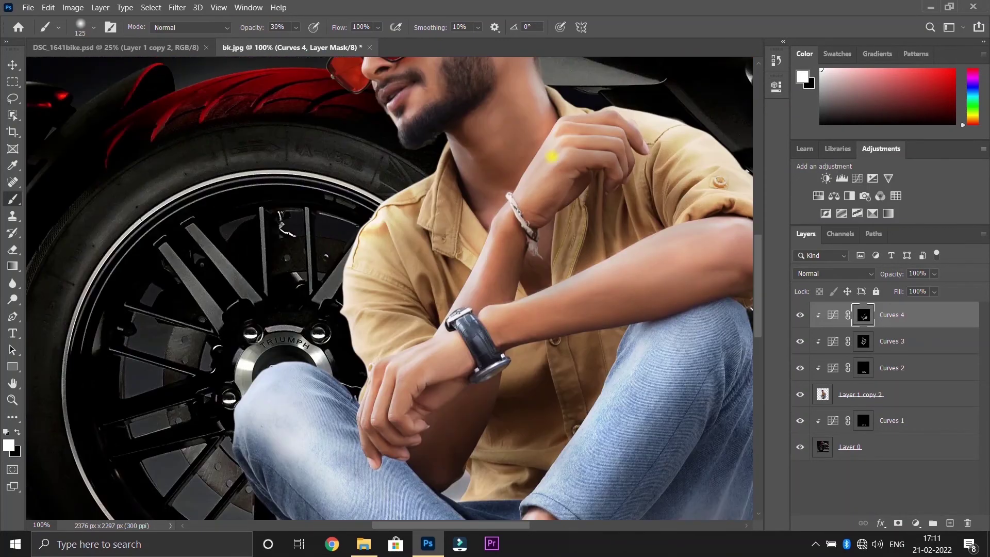
scroll(567, 206, "up", 2)
key("ctrl+minus")
key("ctrl+minus")
key("ctrl+minus")
key("ctrl+plus")
key("ctrl+minus")
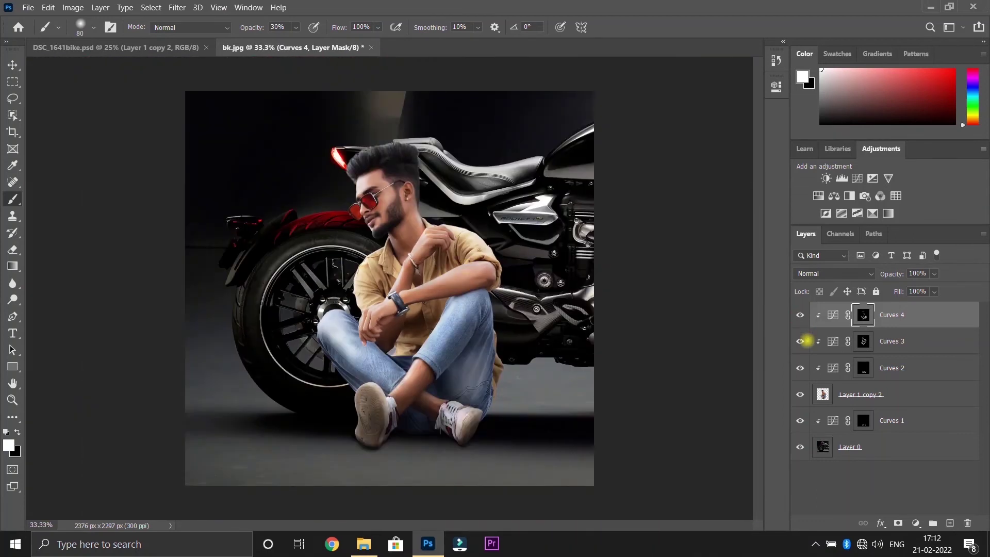
left_click(892, 341)
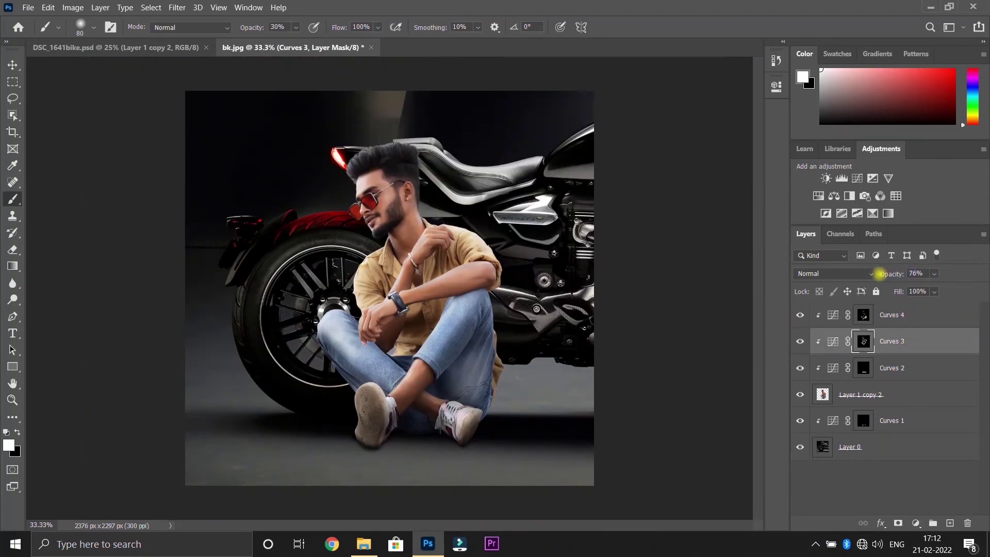
left_click(897, 315)
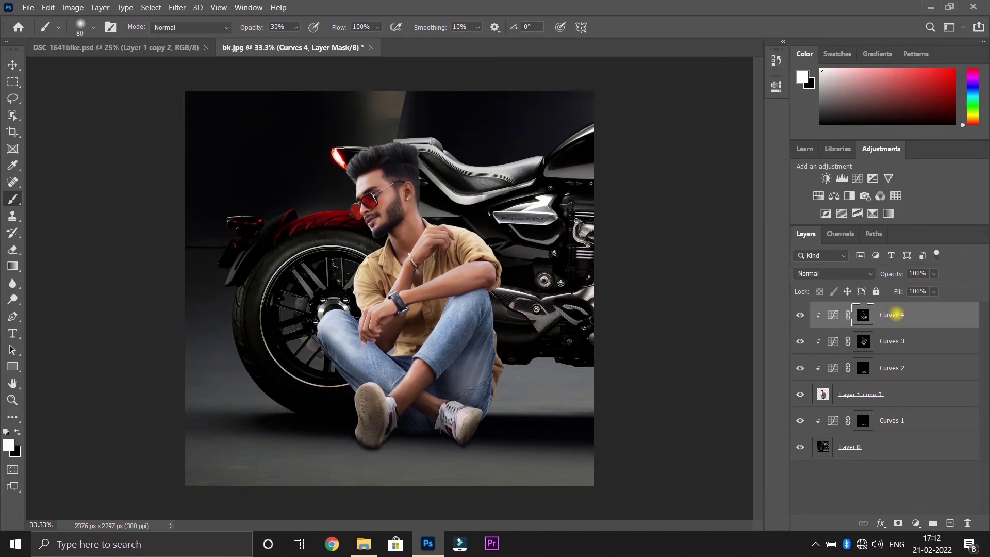
Duplicate Layer 1 copy 2 and clip a Curves layer turning the lower copy solid black.
left_click(858, 391)
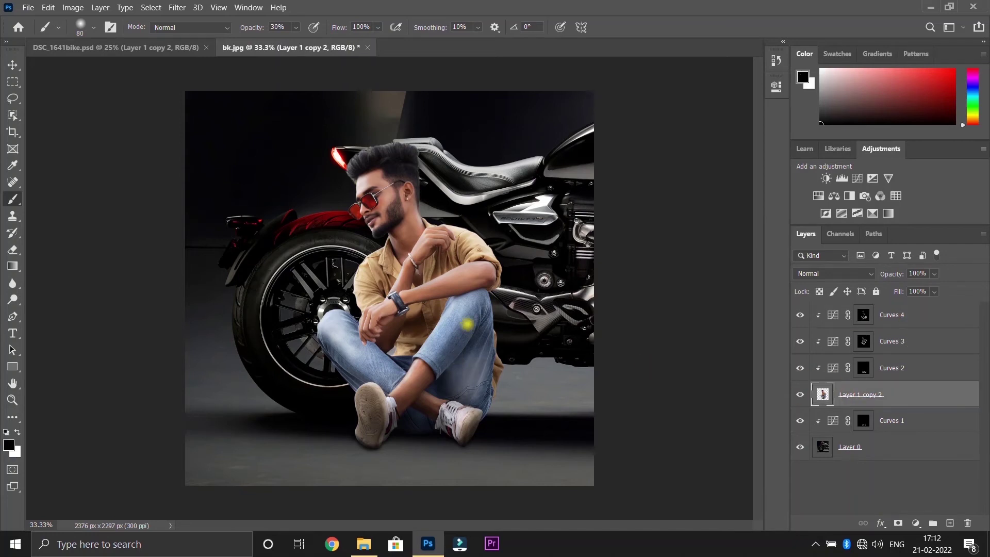
key("ctrl+j")
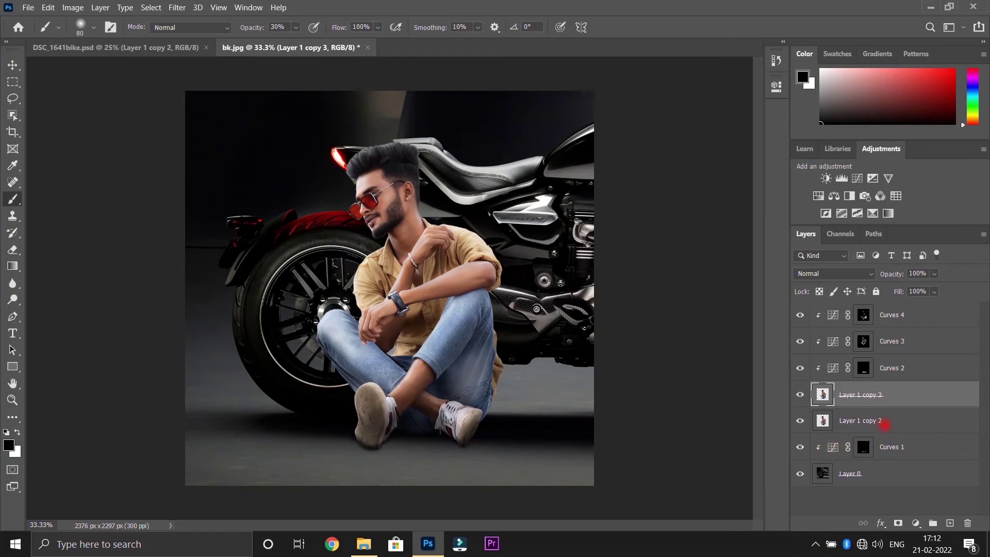
left_click(885, 424)
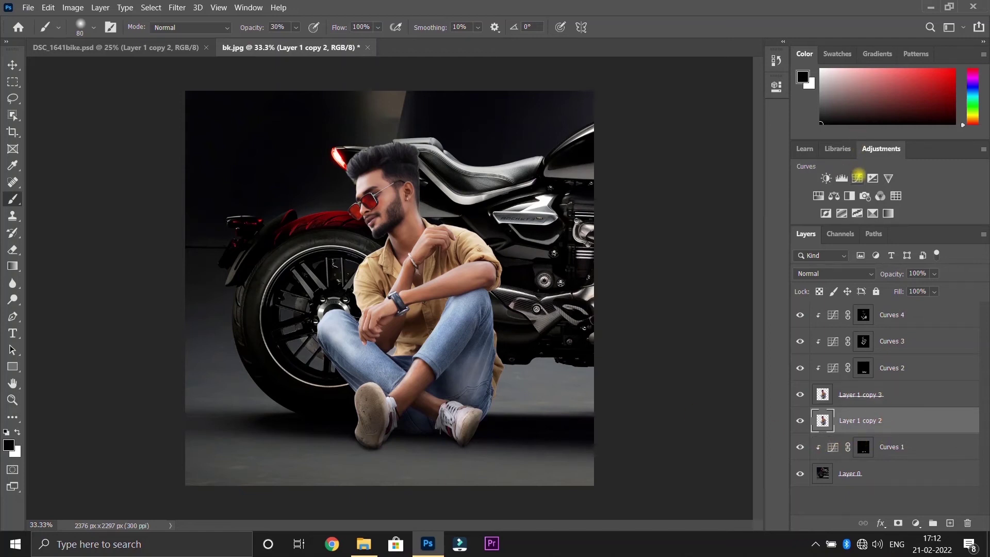
left_click(857, 178)
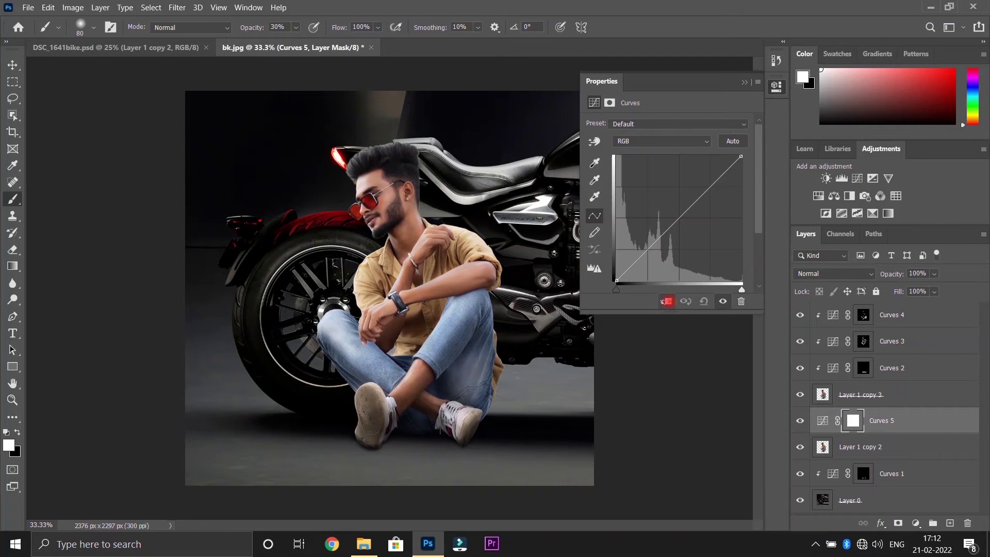
left_click(665, 301)
left_click_drag(741, 159, 741, 281)
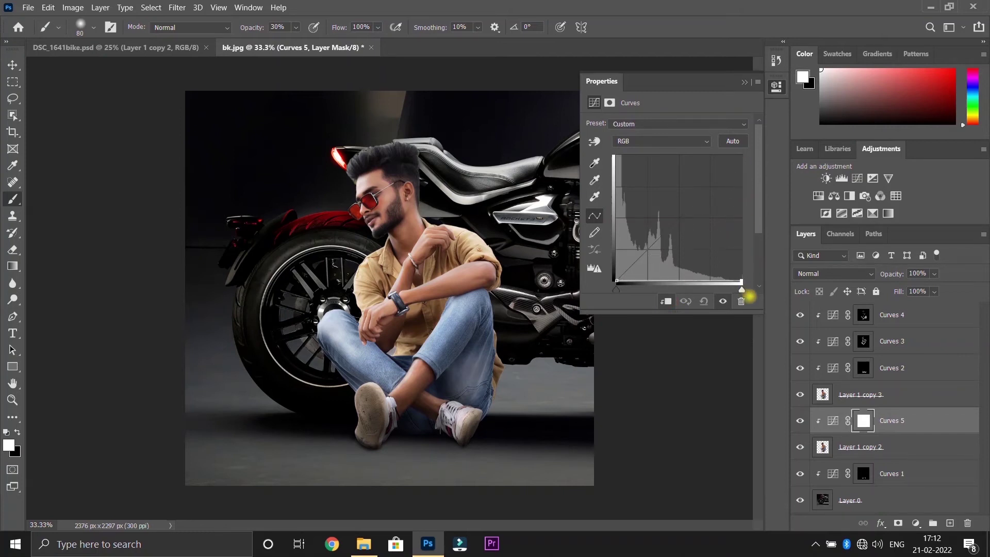
left_click(746, 82)
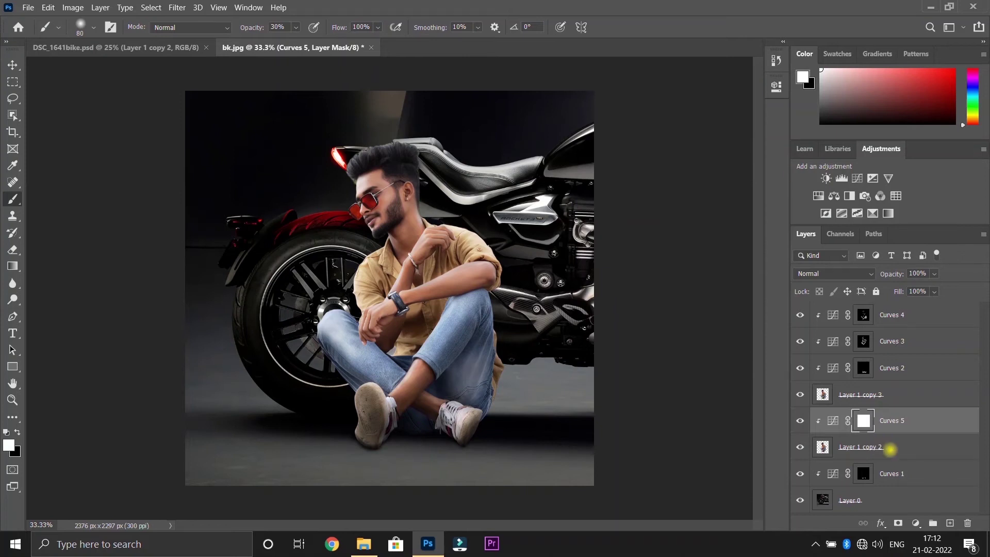
left_click(890, 449)
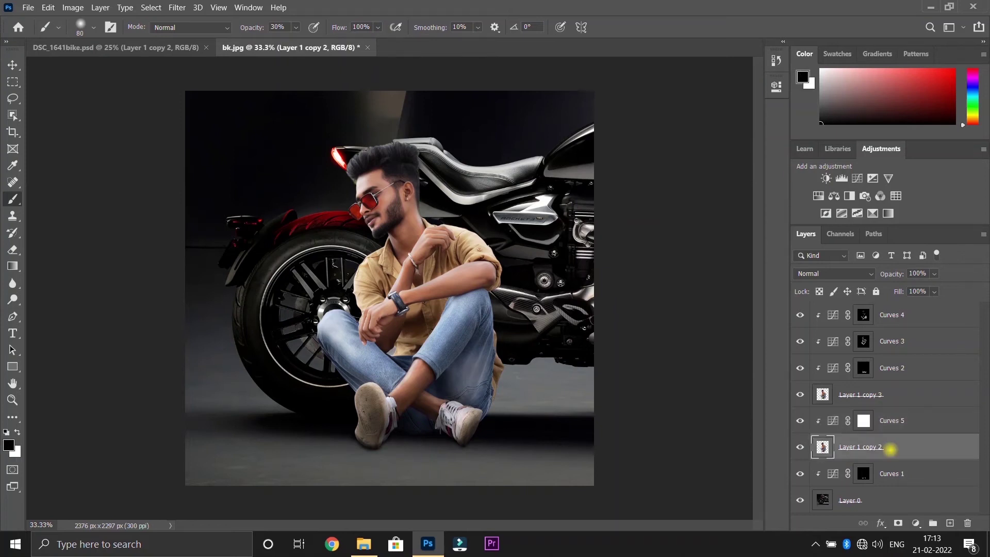
Free-transform the black silhouette, stretching it down and distorting its corners outward.
key("ctrl+t")
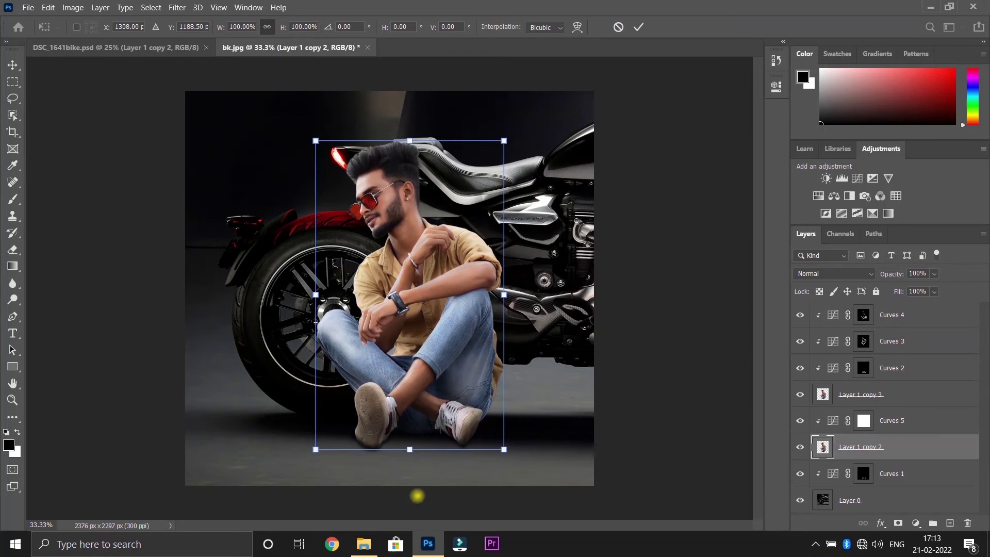
left_click_drag(410, 451, 410, 454)
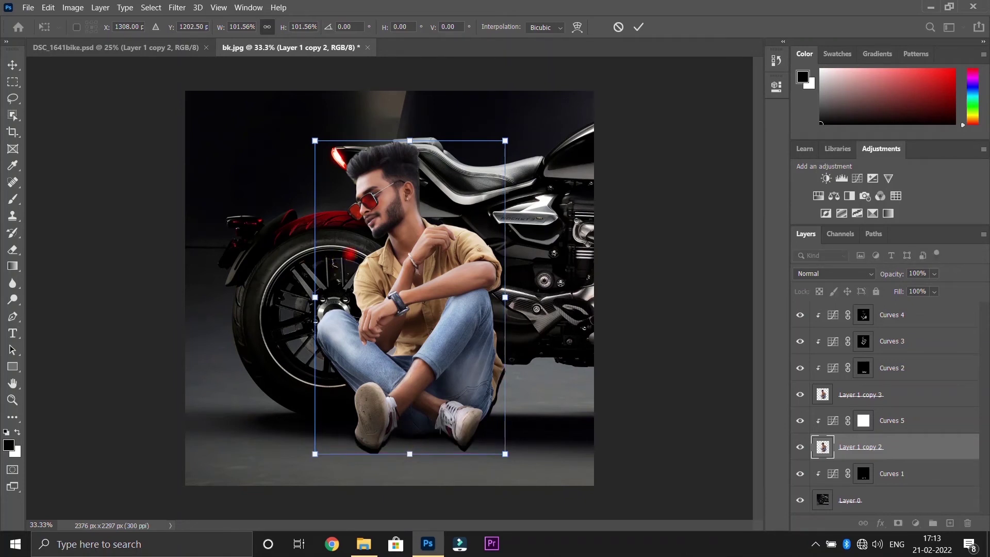
right_click(350, 255)
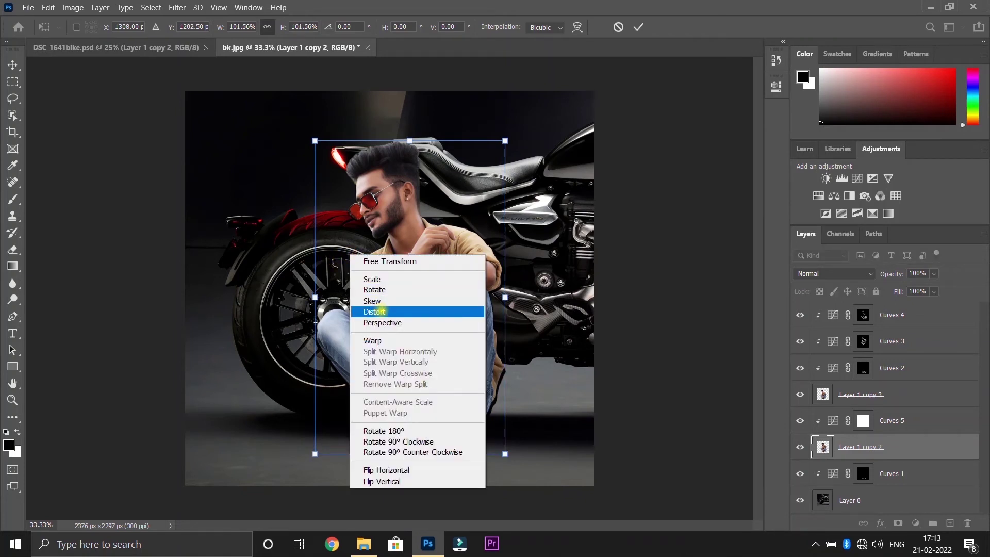
left_click(375, 311)
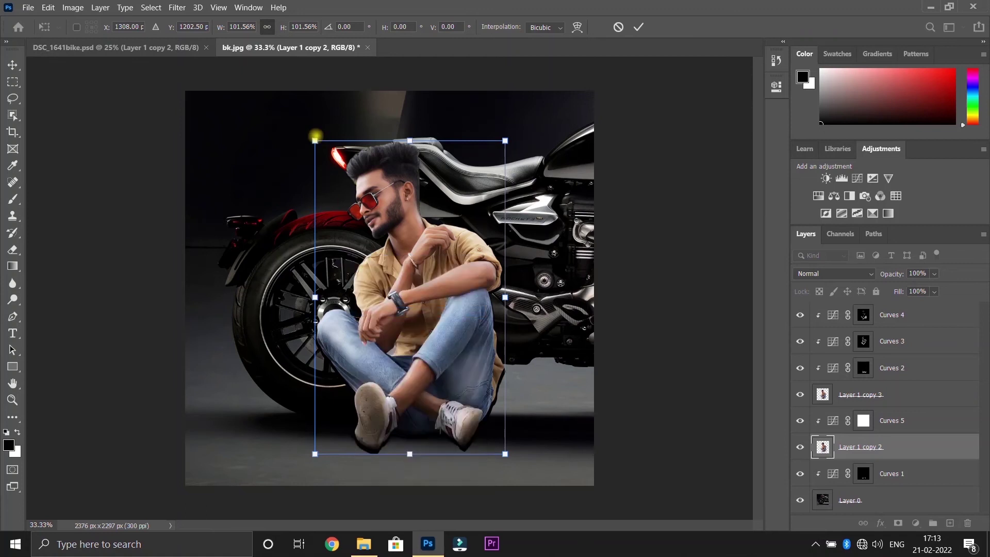
mouse_move(314, 137)
left_mouse_down()
mouse_move(300, 136)
mouse_move(305, 156)
left_mouse_up()
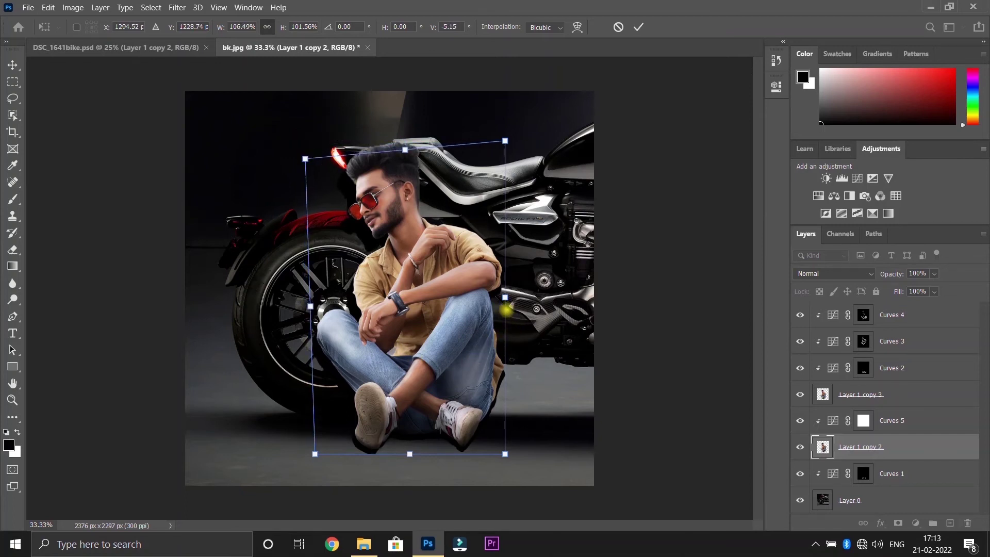
left_click_drag(505, 454, 509, 454)
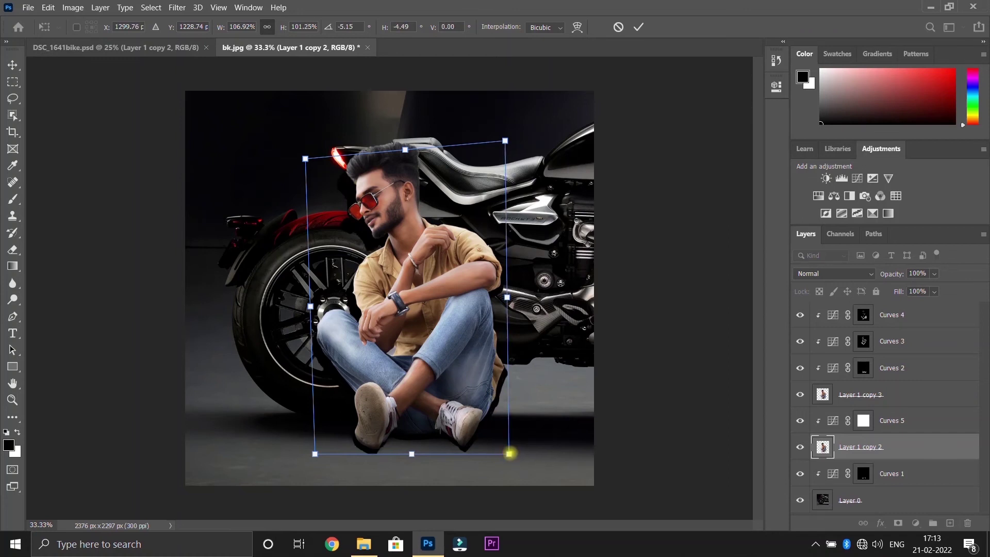
Warp the silhouette's lower, side and top edges outward and apply the transform.
right_click(457, 414)
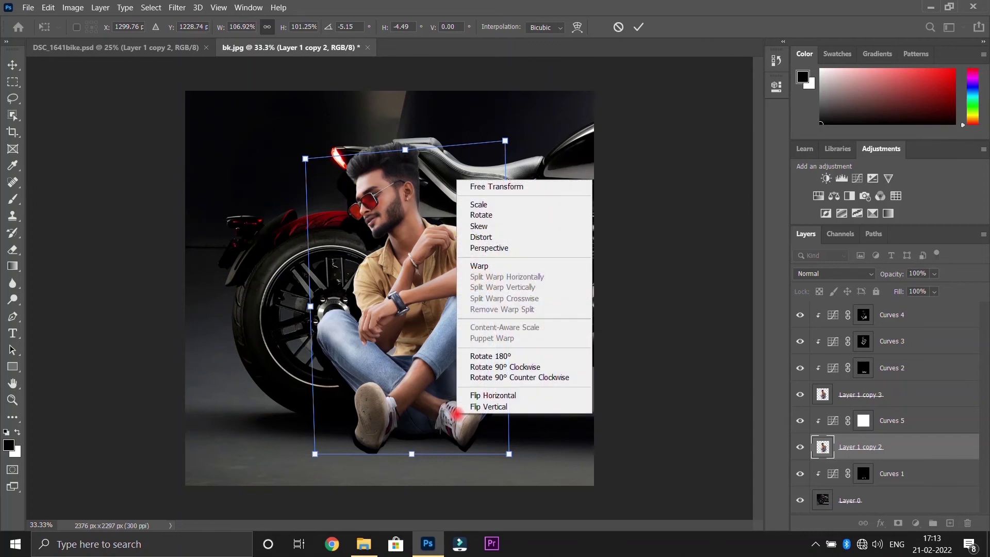
left_click(475, 264)
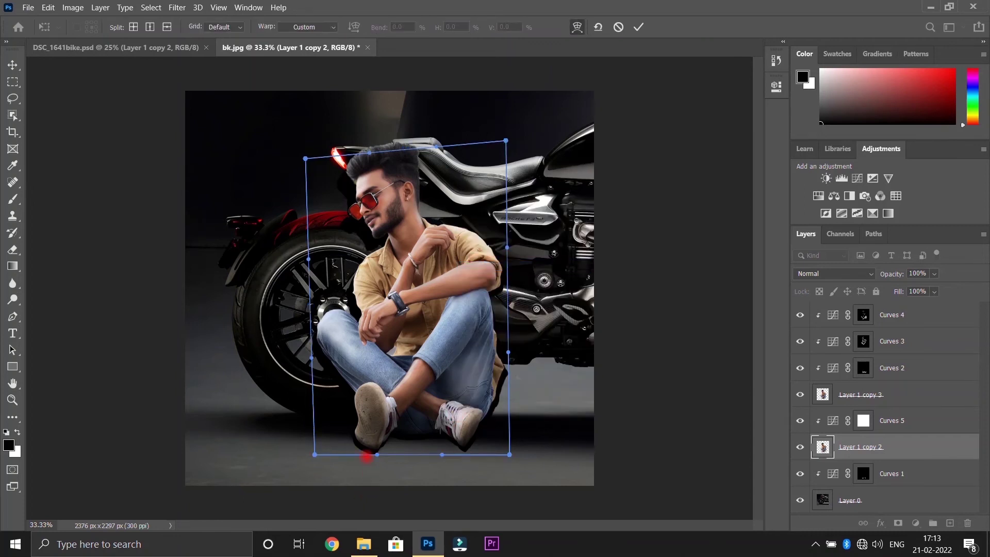
left_click_drag(314, 454, 309, 450)
left_click_drag(508, 352, 517, 350)
left_click_drag(311, 357, 329, 357)
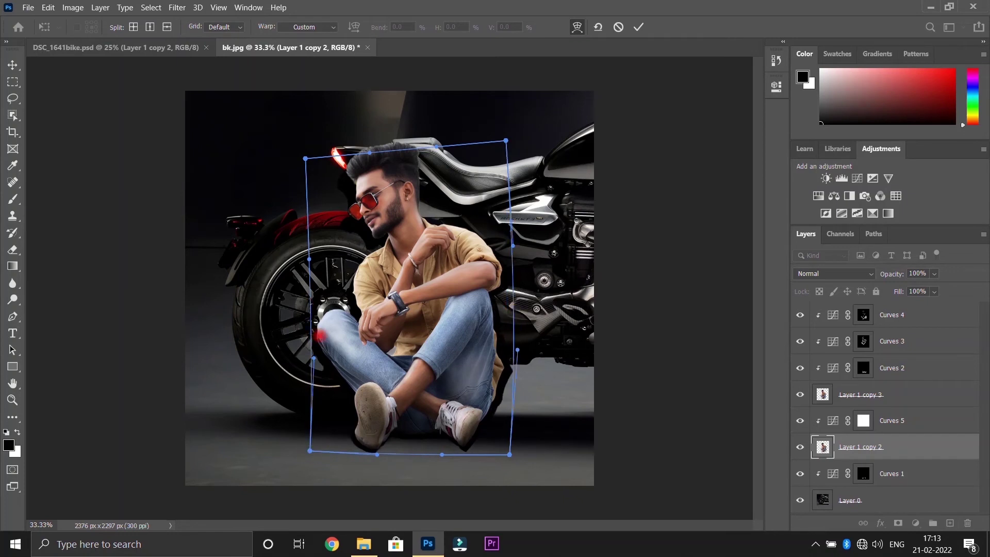
left_click_drag(306, 158, 320, 157)
left_click_drag(437, 147, 482, 152)
key("Return")
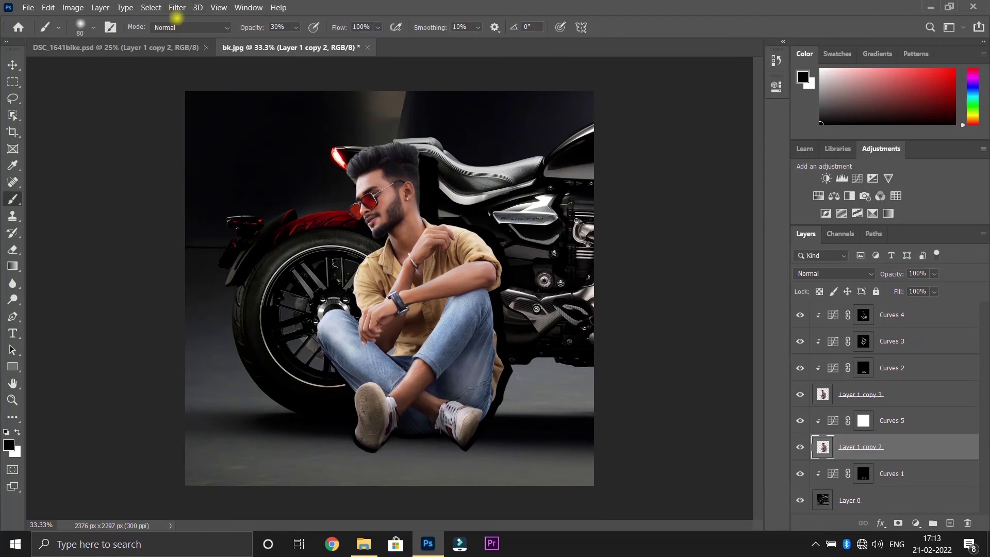
Apply a Gaussian Blur of about 8.4 pixels to the black silhouette.
left_click(175, 6)
mouse_move(232, 144)
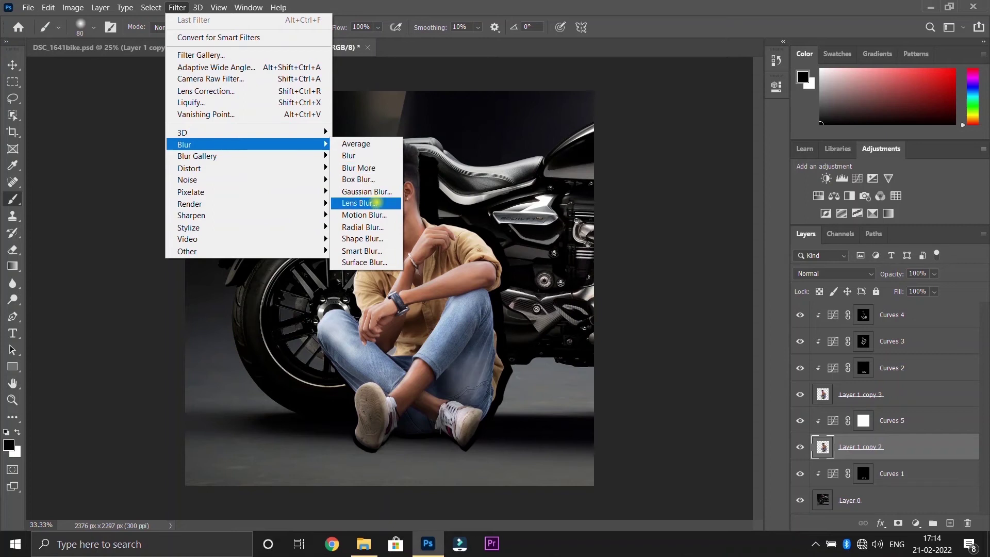
left_click(372, 192)
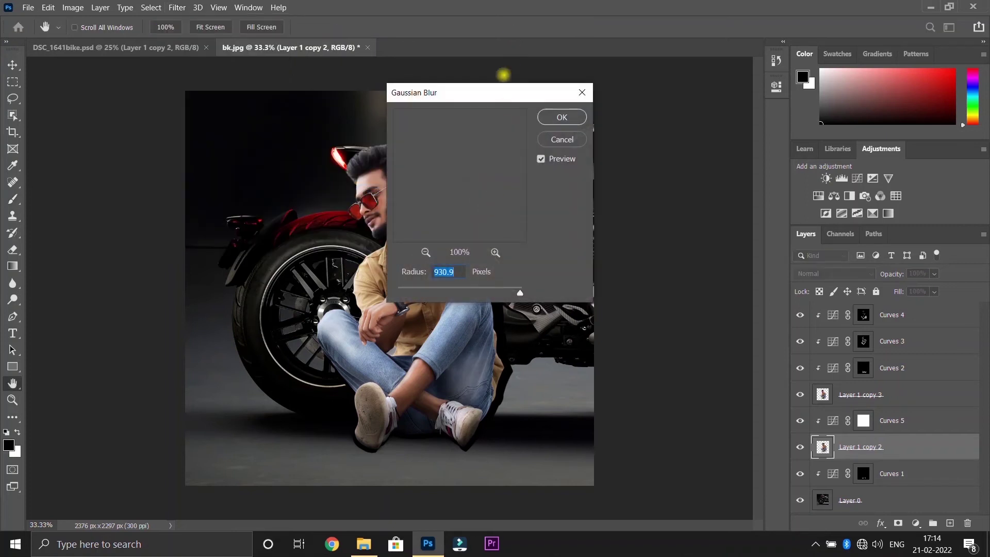
left_click_drag(497, 90, 677, 78)
mouse_move(699, 280)
left_mouse_down()
mouse_move(621, 279)
mouse_move(636, 280)
left_mouse_up()
left_click(741, 105)
Lower the shadow layer's opacity to 70% and toggle its visibility to compare.
key("b")
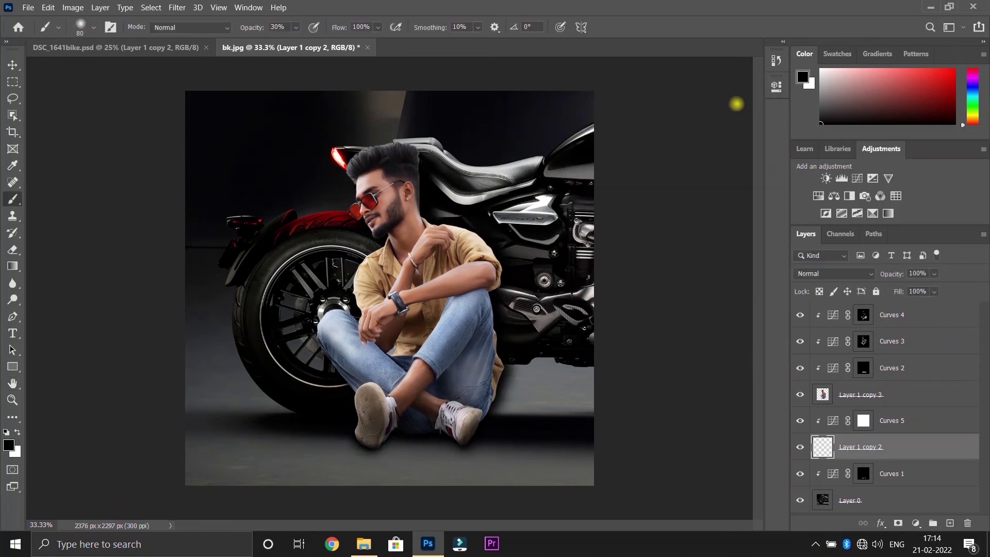
left_click_drag(897, 274, 878, 274)
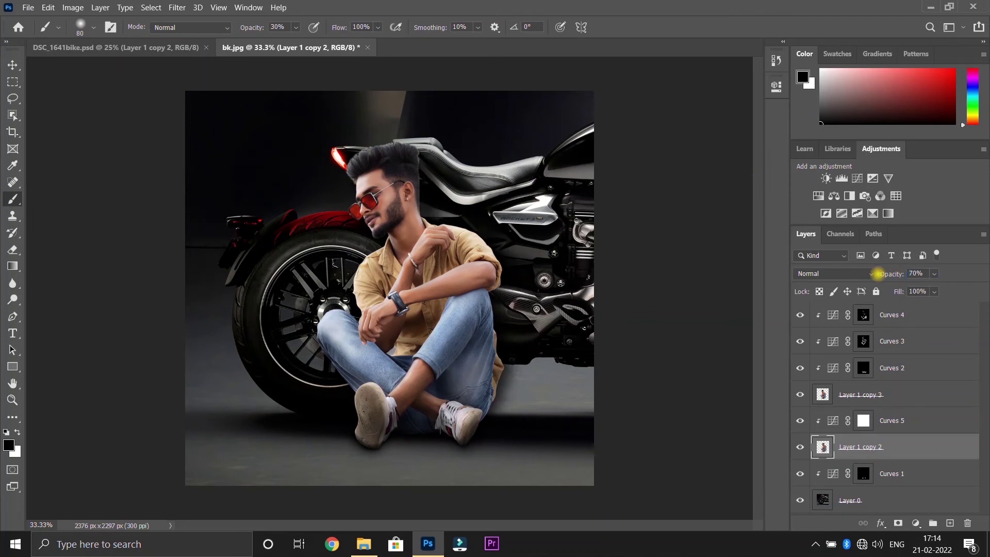
left_click(799, 445)
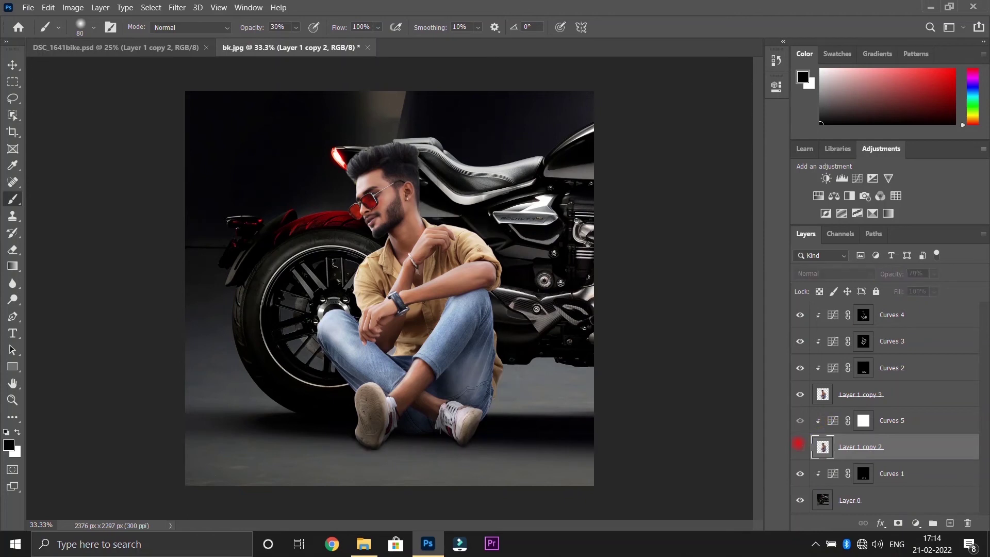
left_click(799, 445)
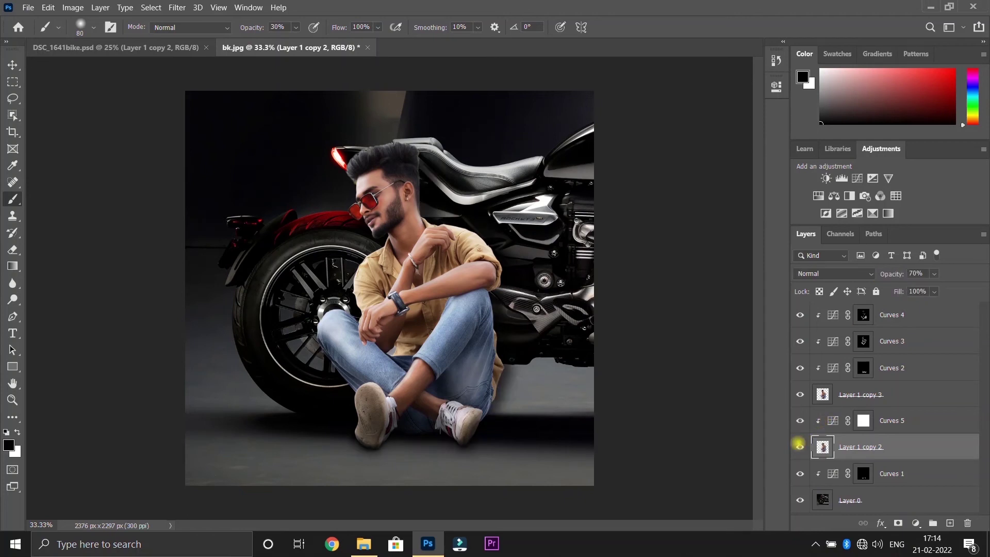
Select the man's upper copy and add a Solid Color fill layer above it.
scroll(541, 384, "up", 1)
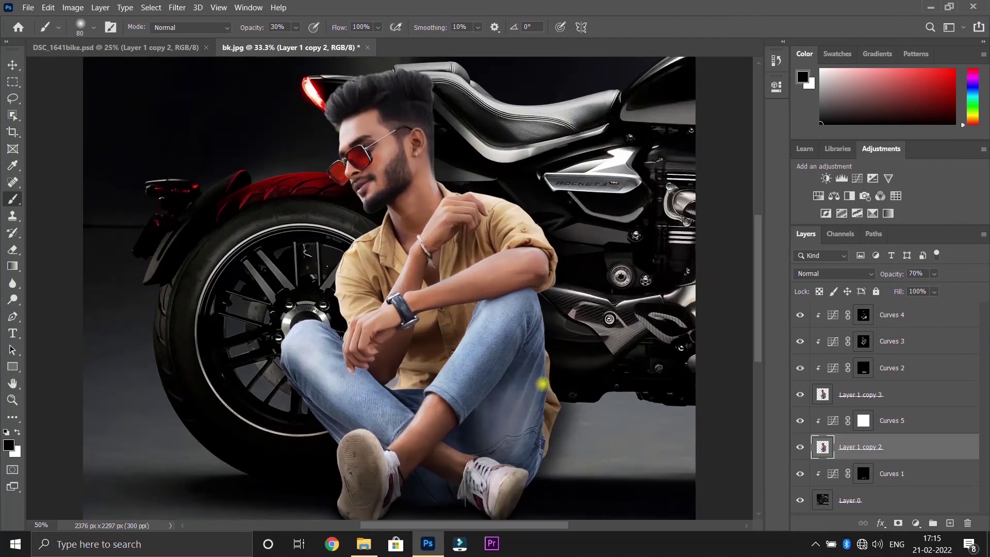
scroll(542, 385, "up", 1)
scroll(541, 384, "up", 1)
scroll(309, 255, "up", 1)
scroll(296, 248, "up", 1)
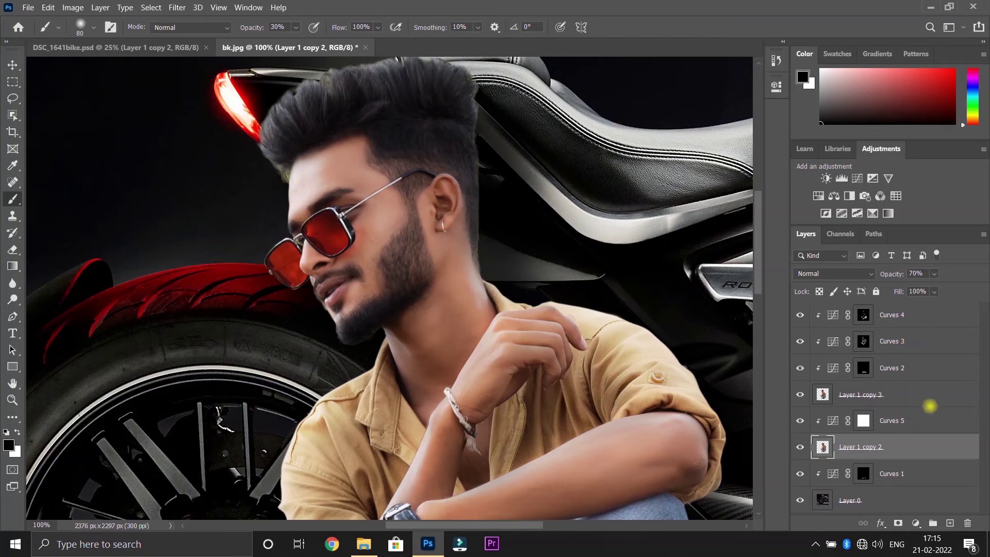
left_click(903, 395)
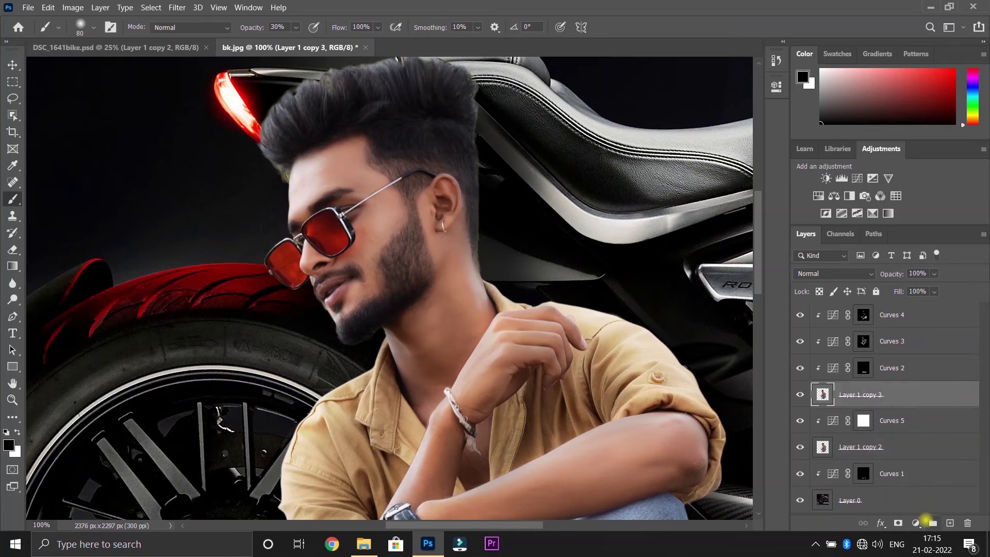
left_click(916, 523)
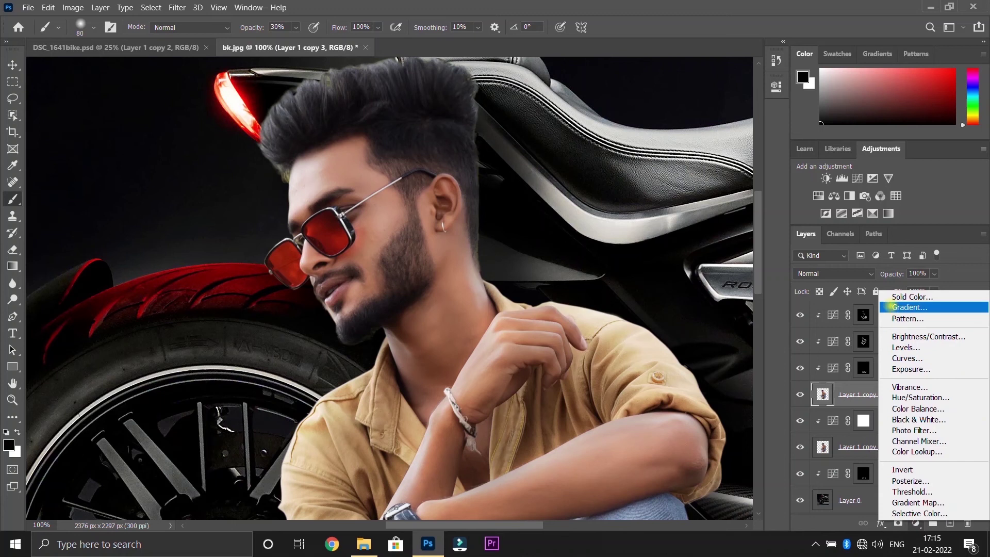
left_click(895, 297)
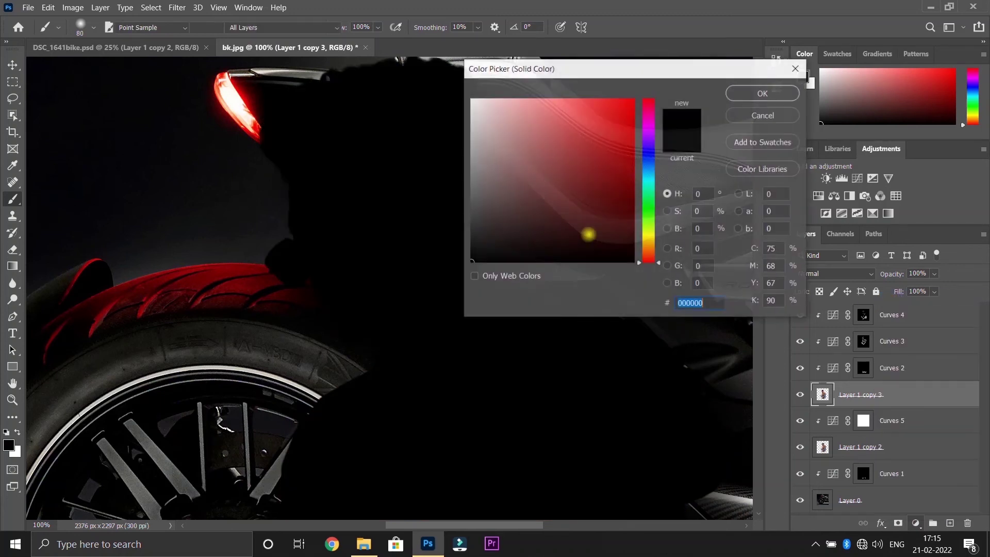
Make the fill pure red ff0000, blend it in Overlay mode, and select its mask.
left_click(619, 149)
left_click_drag(644, 93, 646, 93)
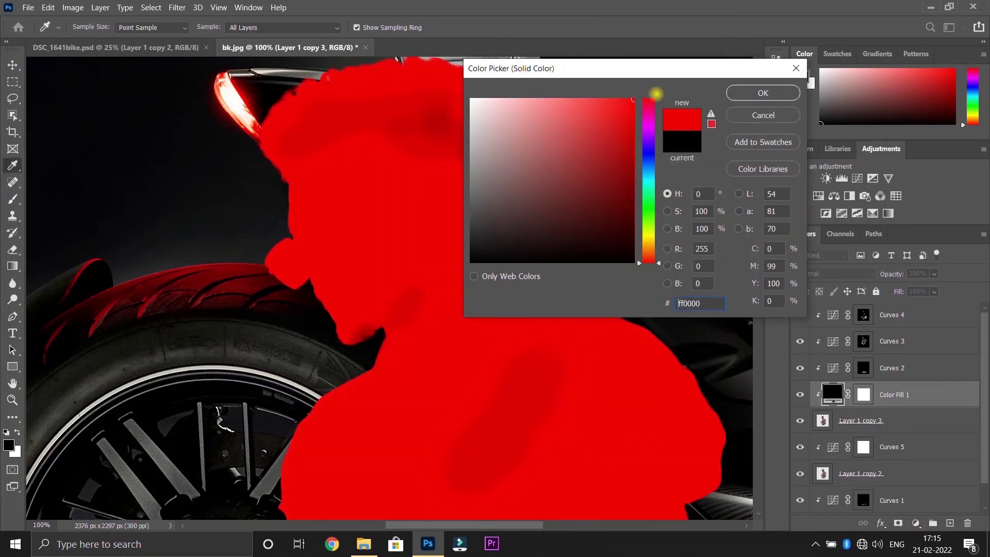
left_click(761, 92)
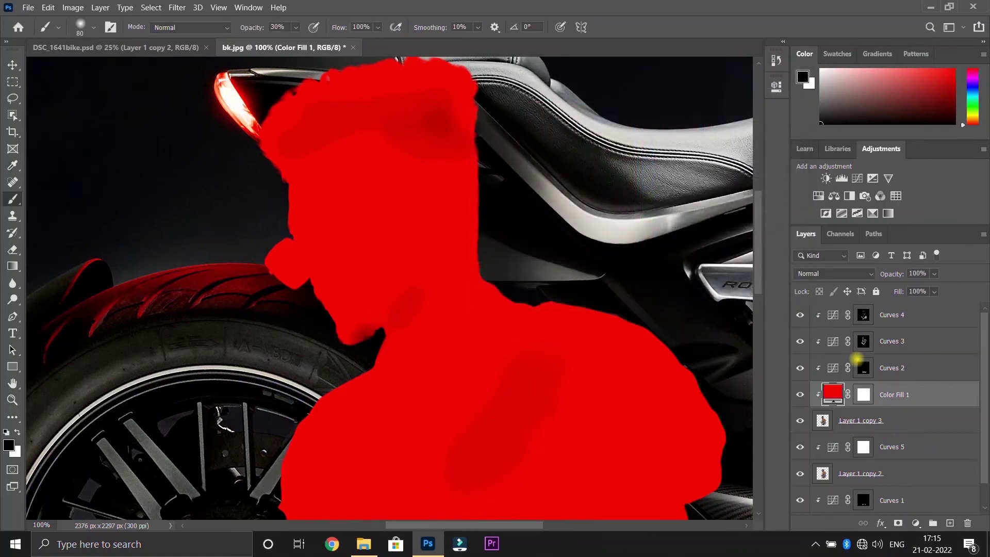
left_click(825, 277)
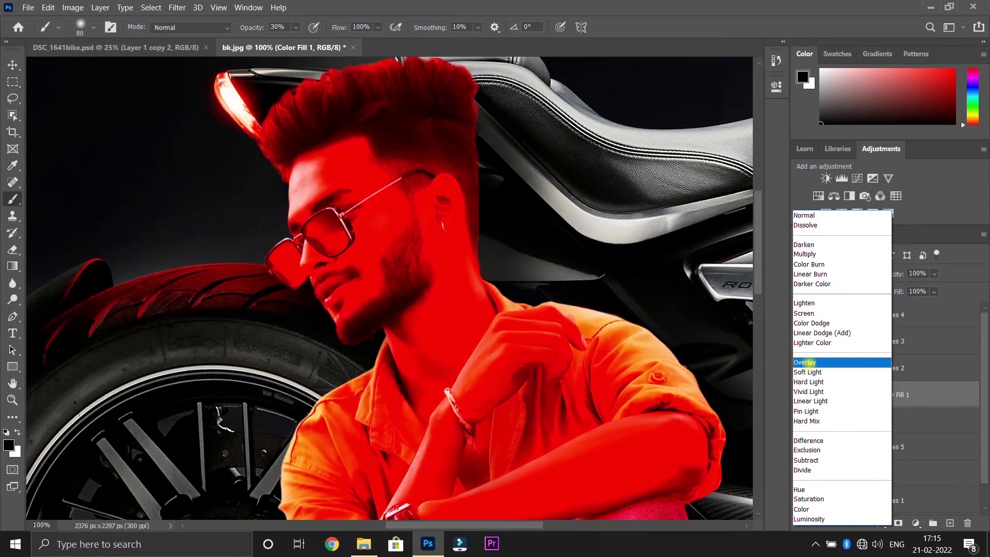
left_click(805, 362)
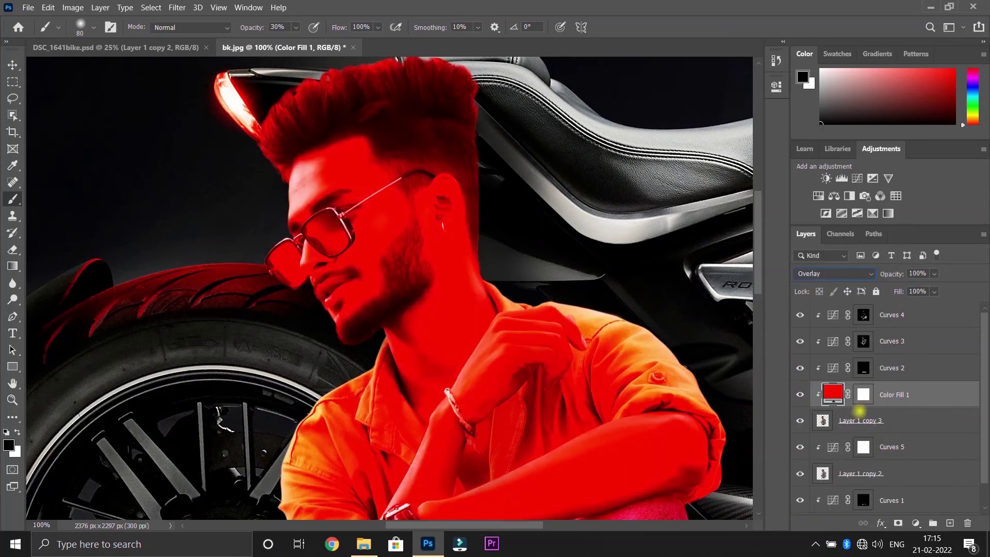
left_click(861, 398)
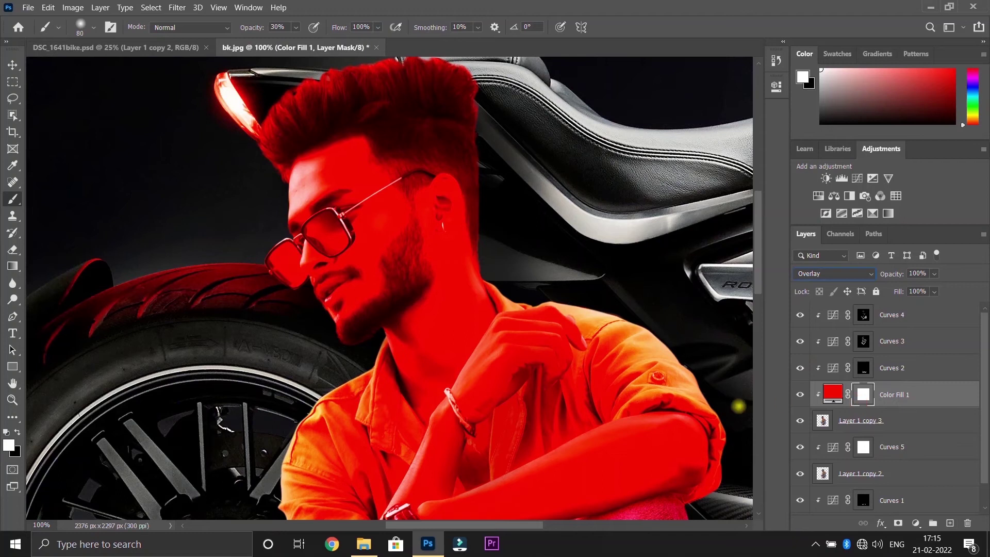
Hide the red tint on the man and zoom in on his face and hair.
key("ctrl+plus")
key("ctrl+plus")
key("ctrl+plus")
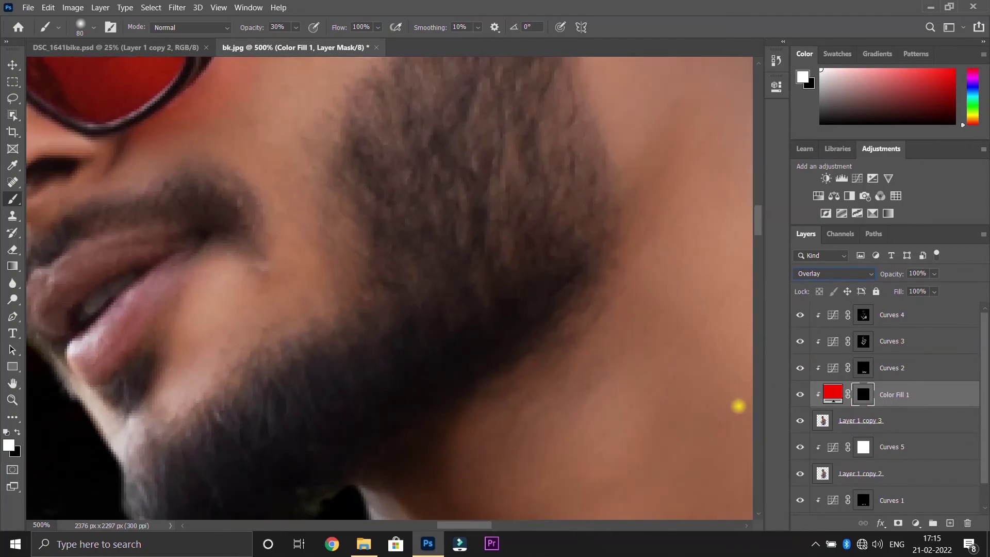
key("ctrl+minus")
key("ctrl+minus")
key("ctrl+minus")
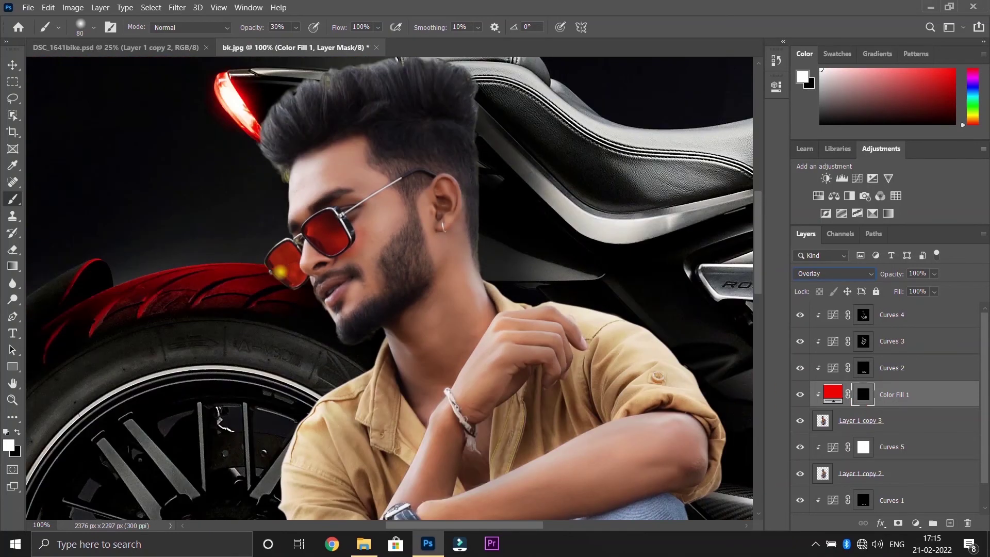
key("ctrl+plus")
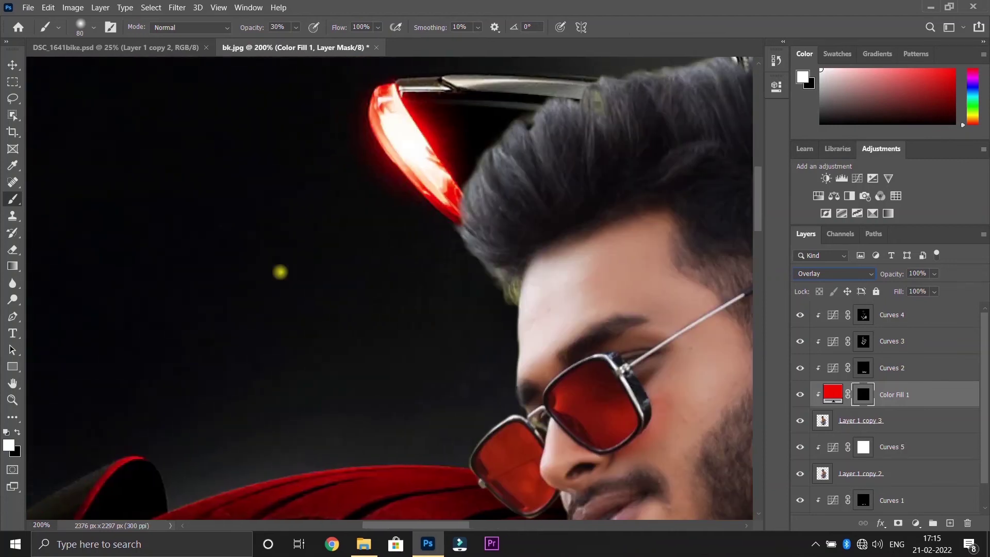
scroll(137, 260, "right", 3)
scroll(137, 261, "right", 3)
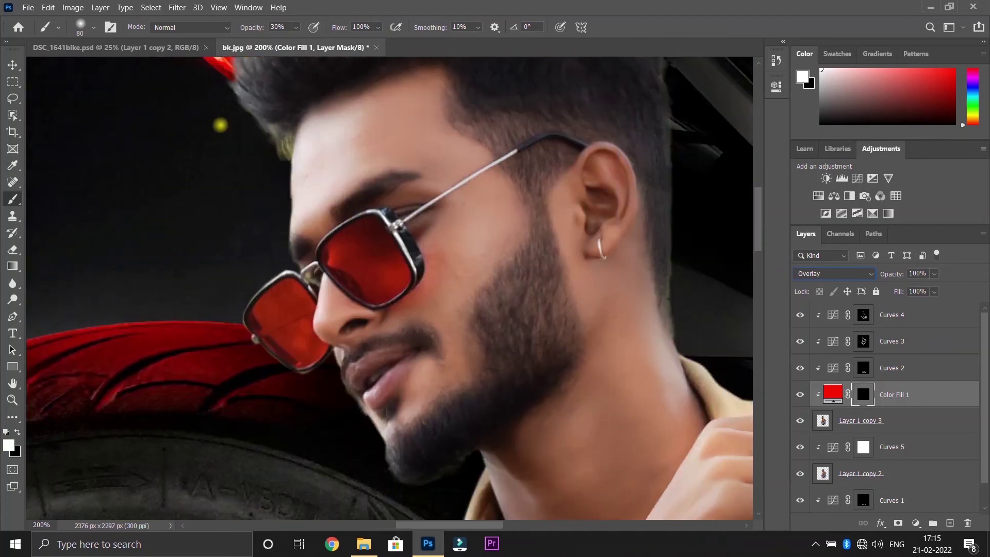
scroll(221, 155, "up", 2)
Paint a faint red glow along the hair edge facing the tail light, then view the whole image.
left_click_drag(234, 154, 249, 171)
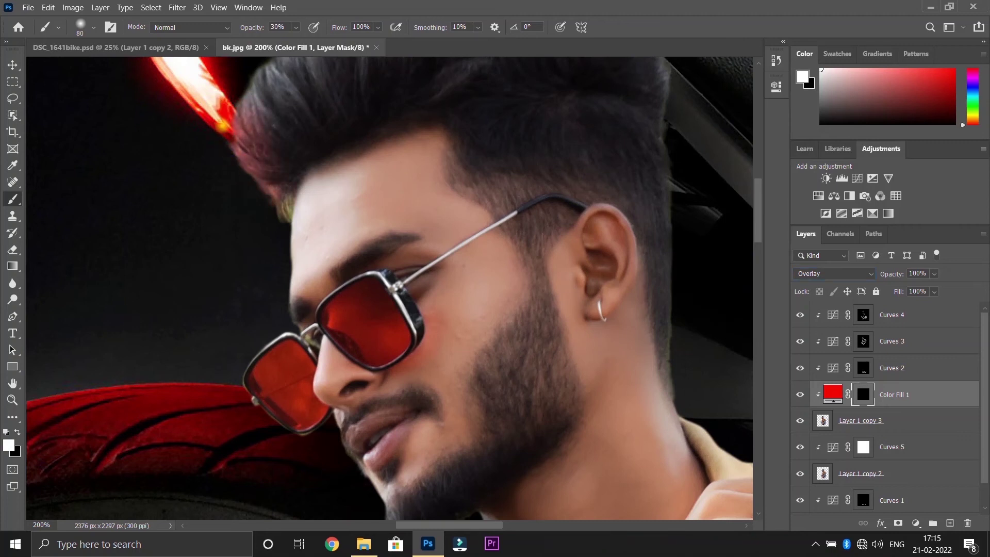
scroll(254, 356, "up", 2)
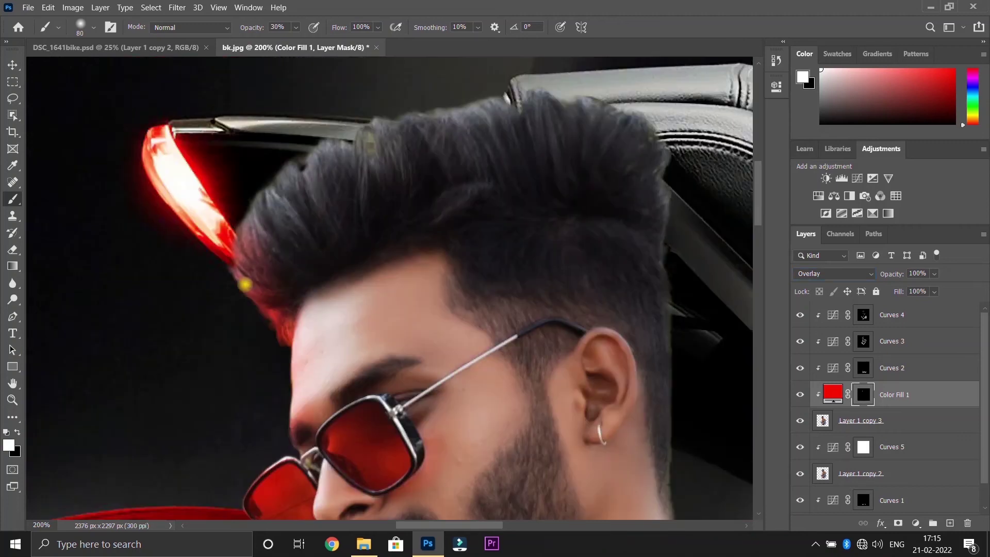
scroll(320, 259, "down", 4)
scroll(330, 319, "up", 6)
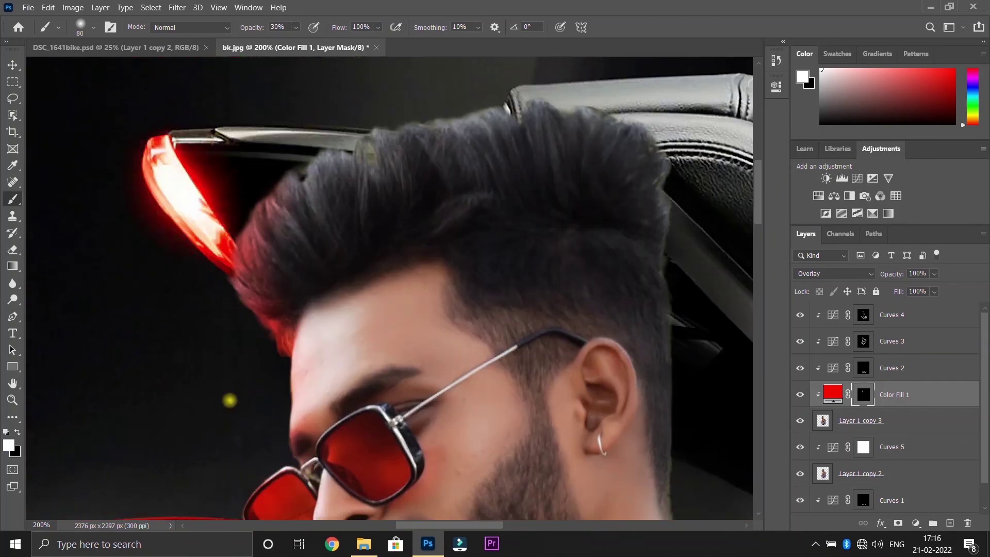
key("x")
key("ctrl+minus")
key("ctrl+minus")
key("ctrl+minus")
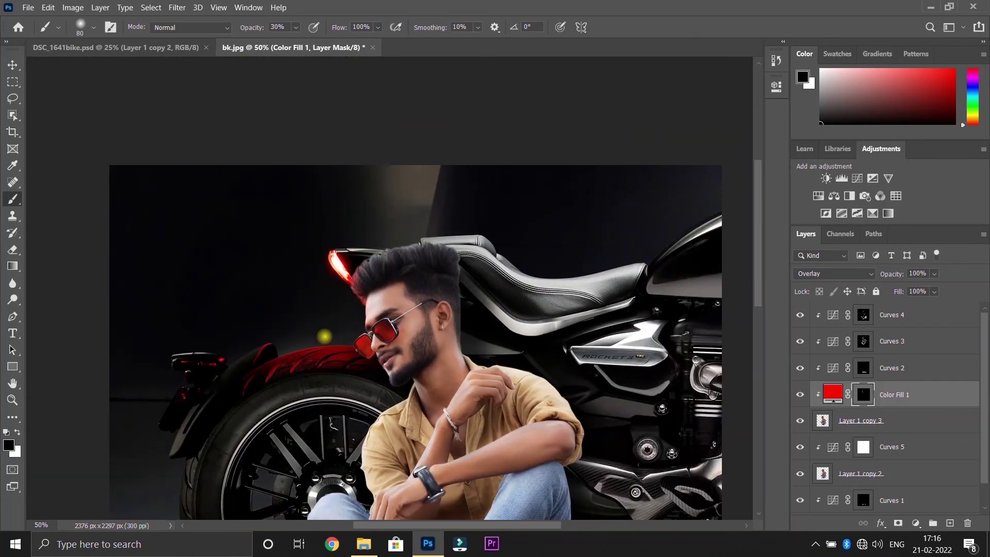
key("ctrl+minus")
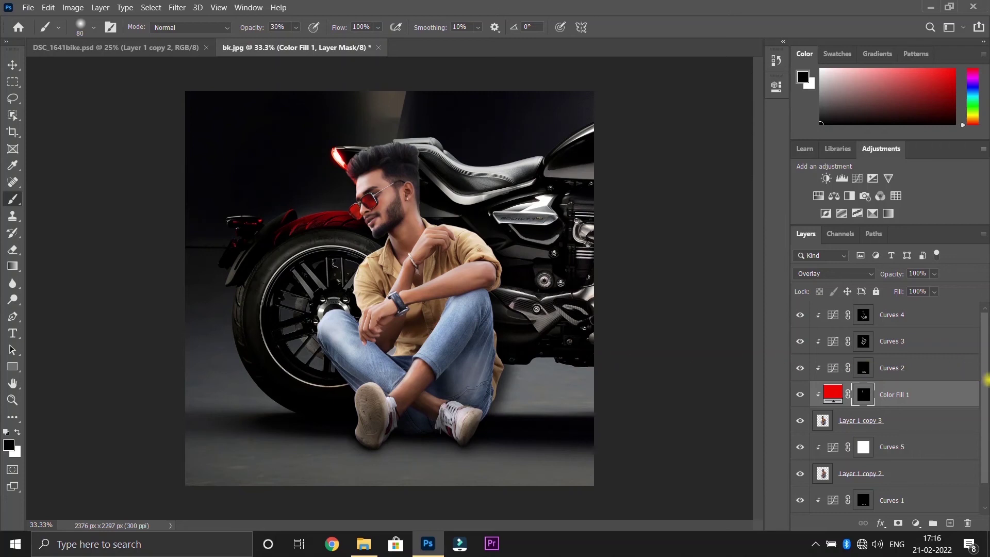
scroll(983, 384, "down", 1)
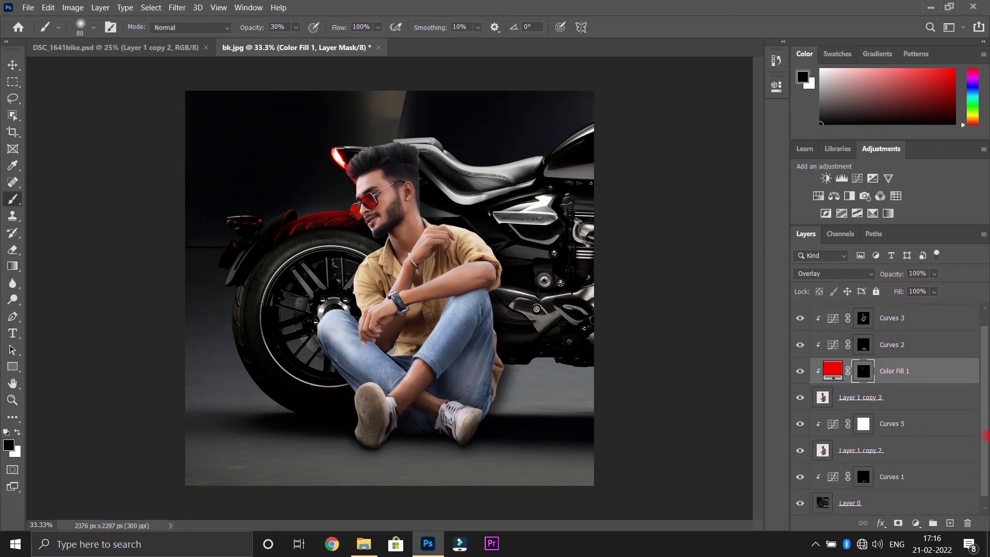
With Curves 4 selected, pick the blue 'over 18_' texture from the bike folder and drag it toward Photoshop.
scroll(984, 385, "up", 1)
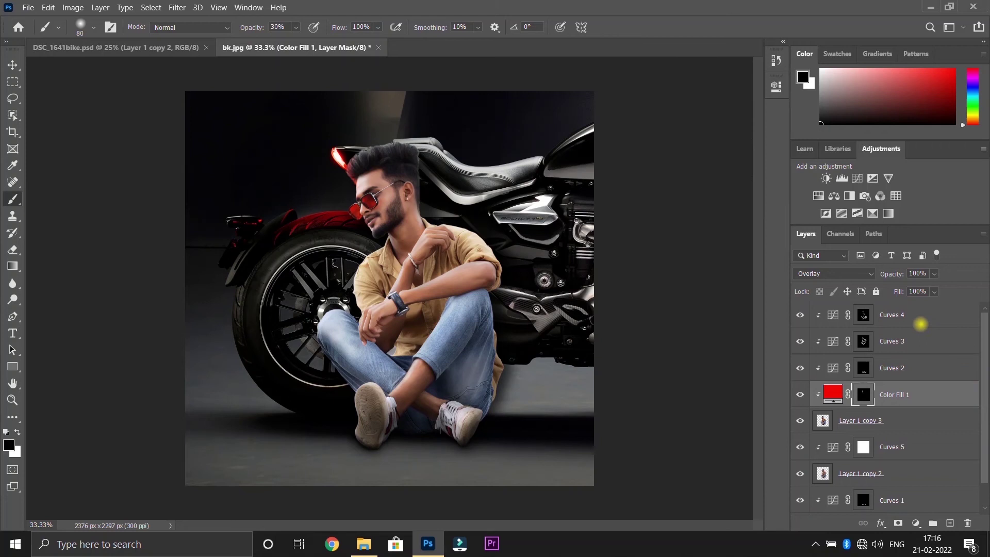
left_click(920, 323)
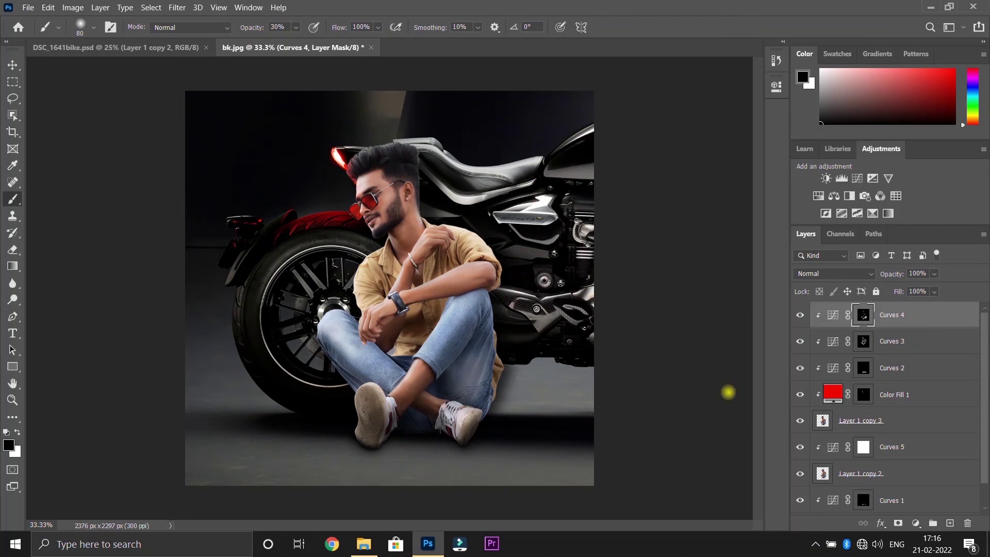
left_click(364, 543)
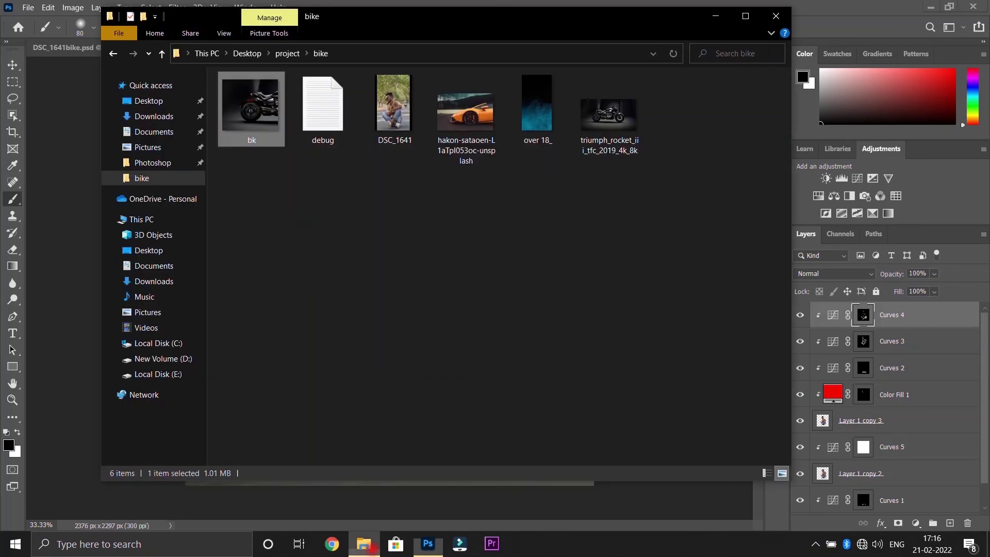
left_click(537, 108)
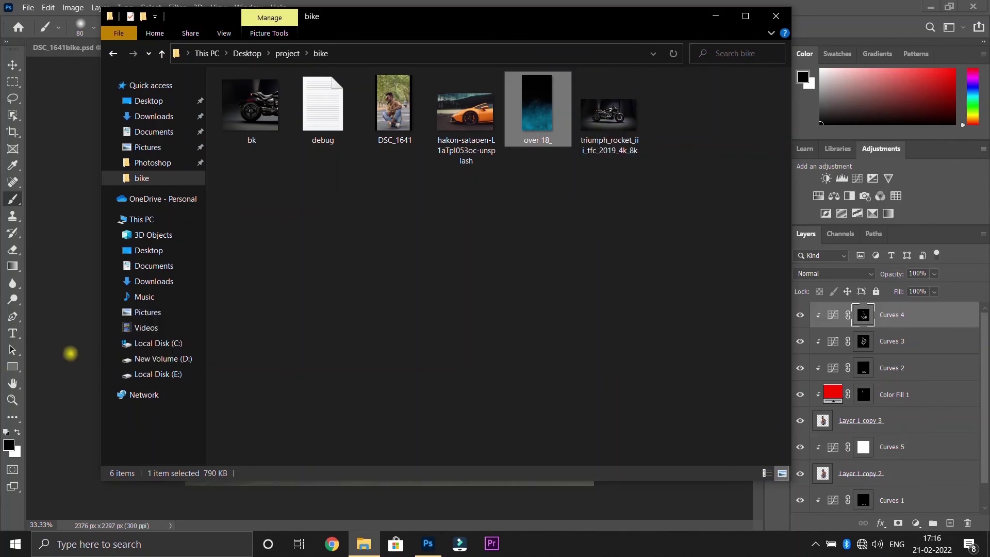
left_click_drag(537, 108, 70, 353)
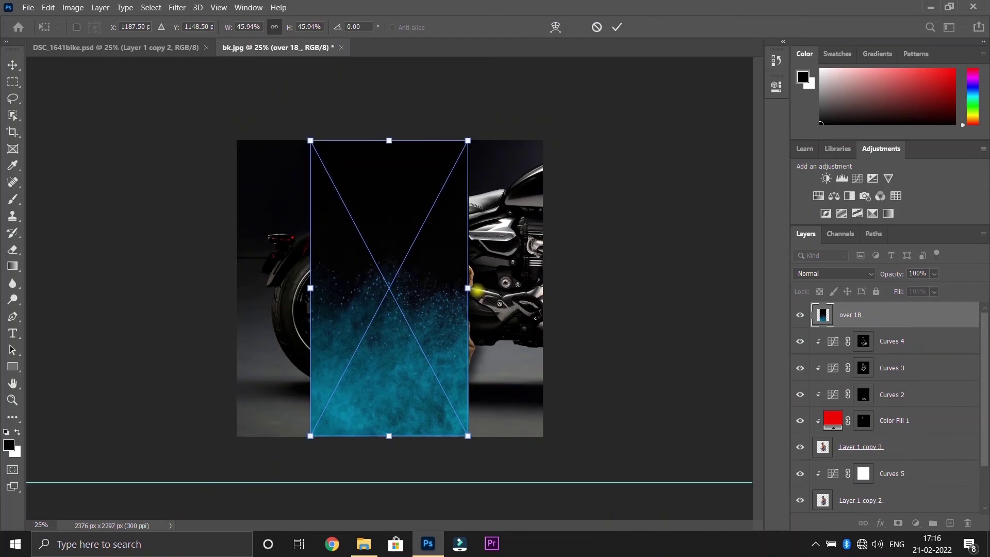
Stretch the 'over 18_' texture non-proportionally to fill the whole canvas and commit the transform.
left_click_drag(468, 287, 484, 288)
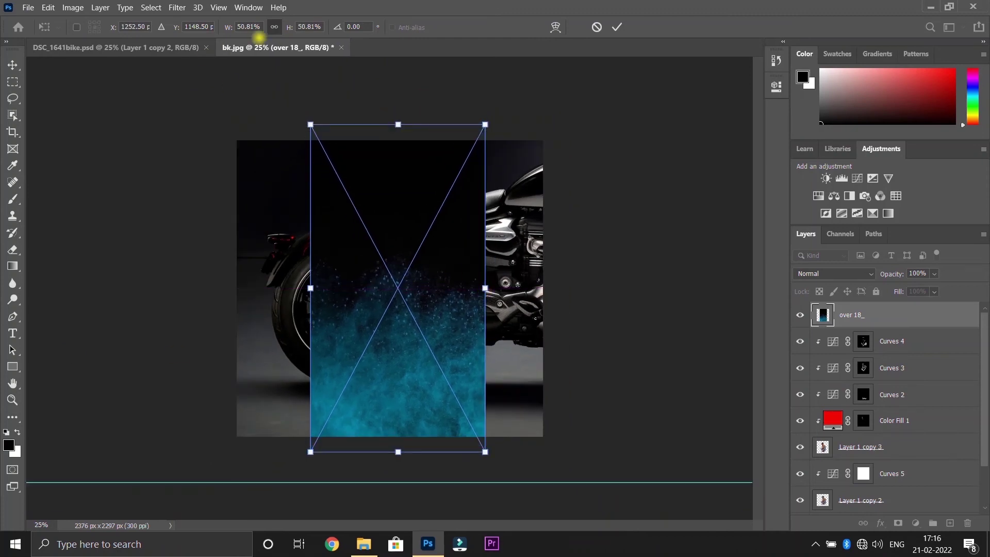
left_click(273, 27)
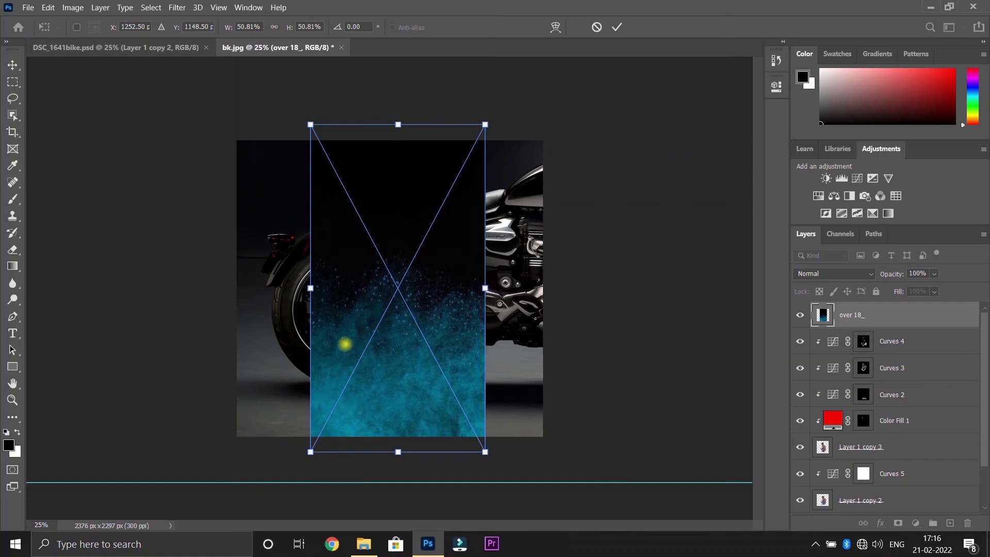
left_click_drag(311, 288, 237, 288)
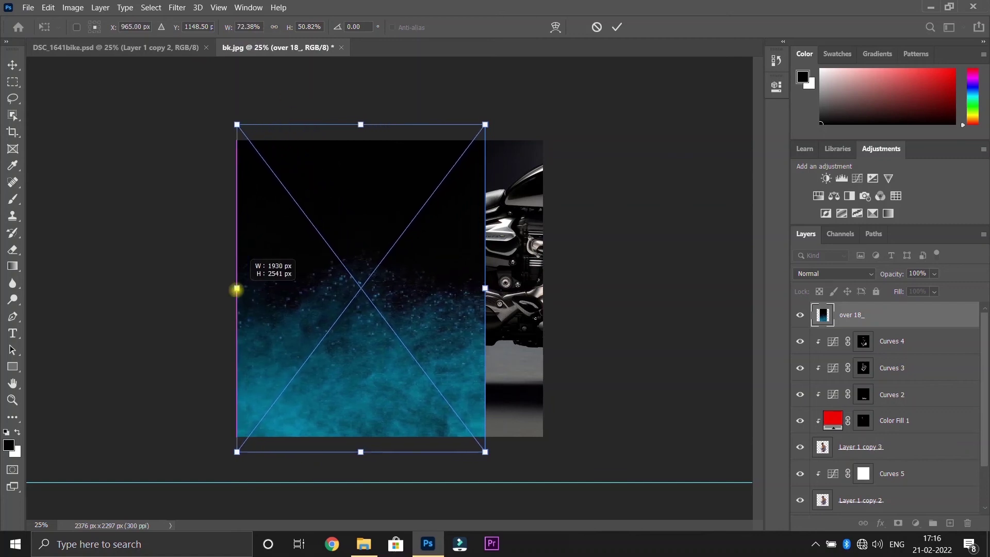
left_click_drag(485, 288, 542, 288)
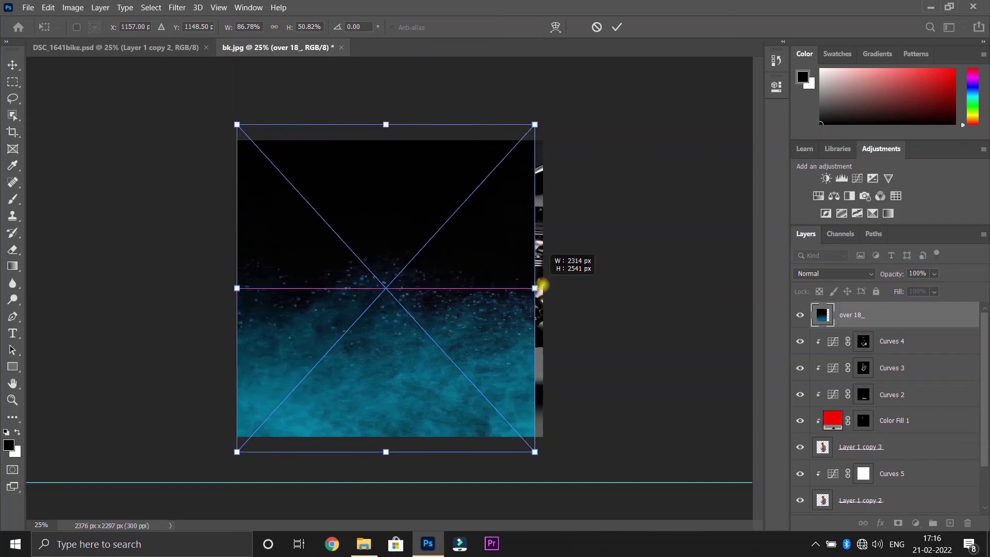
left_click_drag(390, 452, 389, 436)
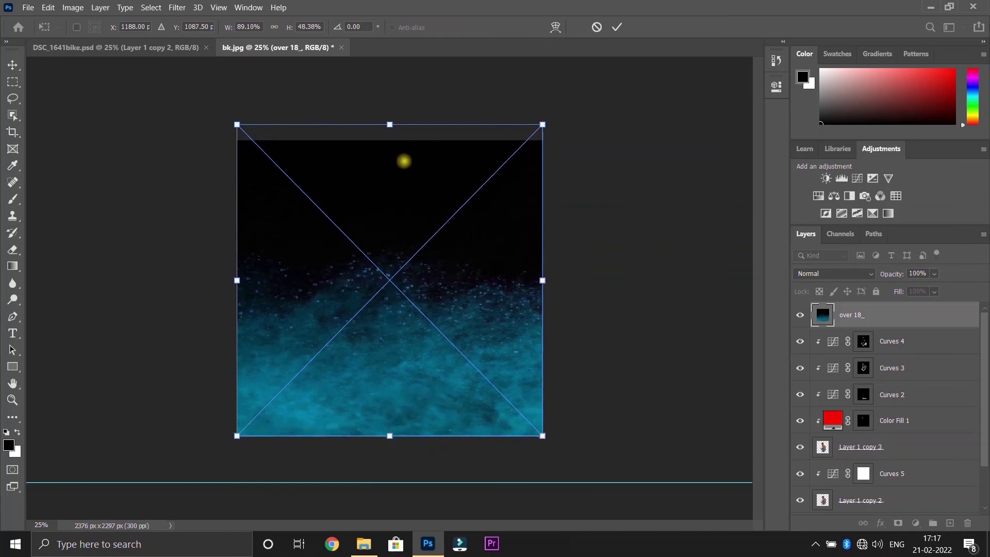
left_click_drag(389, 124, 390, 140)
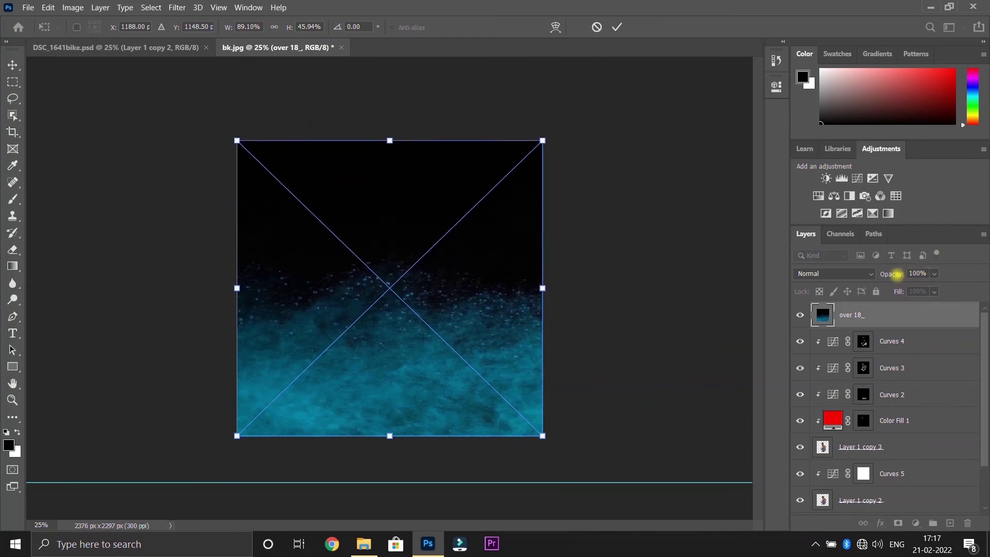
left_click_drag(889, 275, 871, 275)
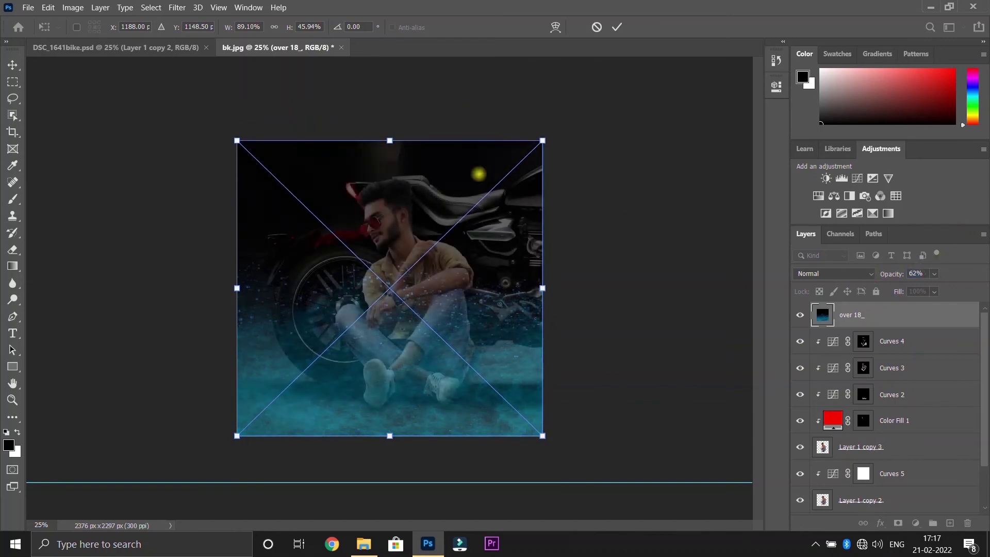
left_click_drag(390, 140, 389, 128)
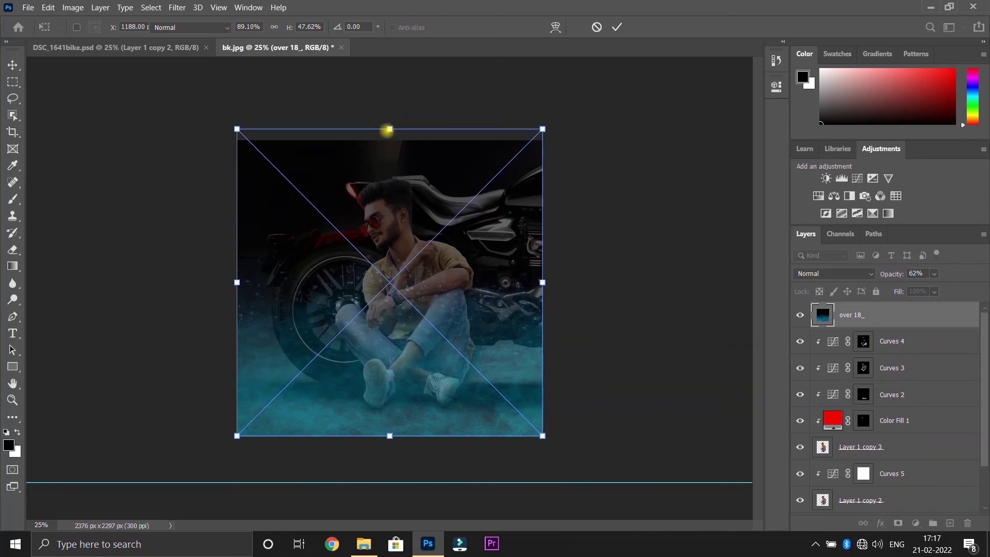
key("Return")
key("b")
Set the texture to full opacity in Screen blend mode and add a Hue/Saturation adjustment above it.
left_click_drag(896, 273, 964, 265)
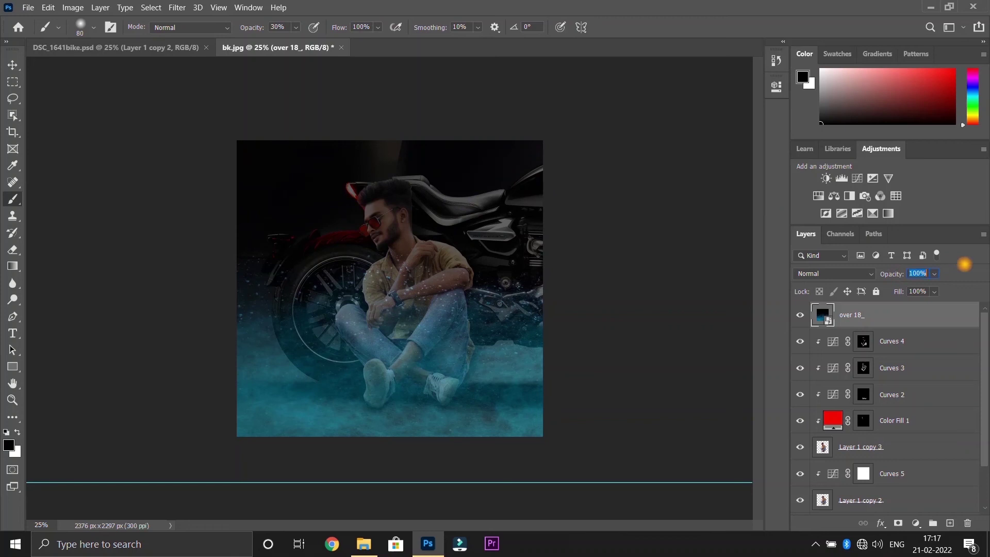
left_click(868, 269)
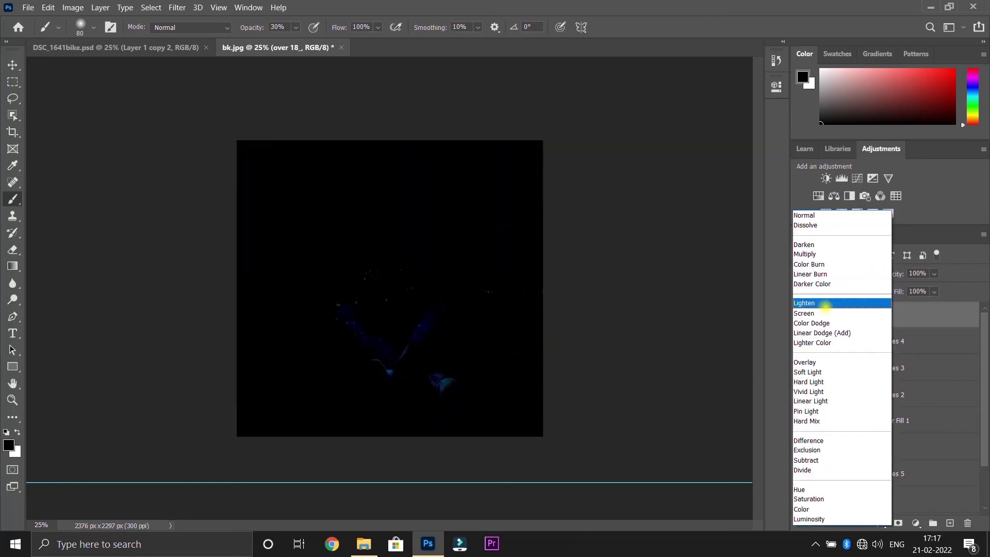
left_click(821, 313)
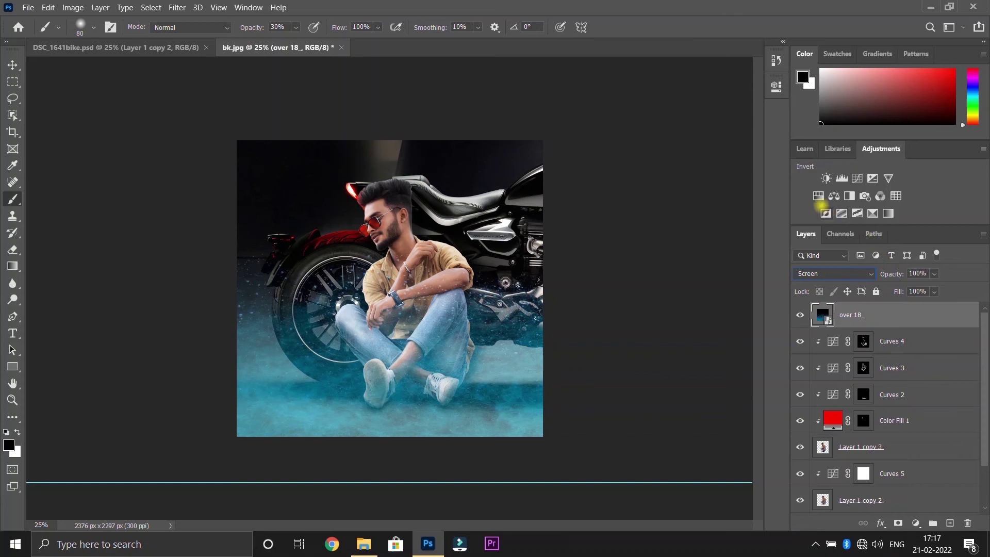
left_click(817, 196)
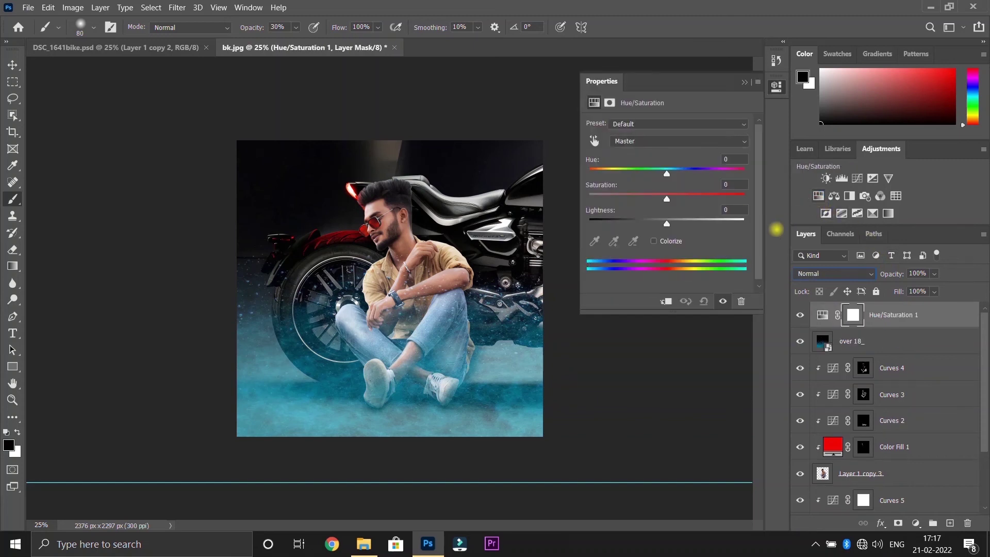
Clip the Hue/Saturation adjustment to 'over 18_' and drop its Saturation to about -88.
left_click(665, 301)
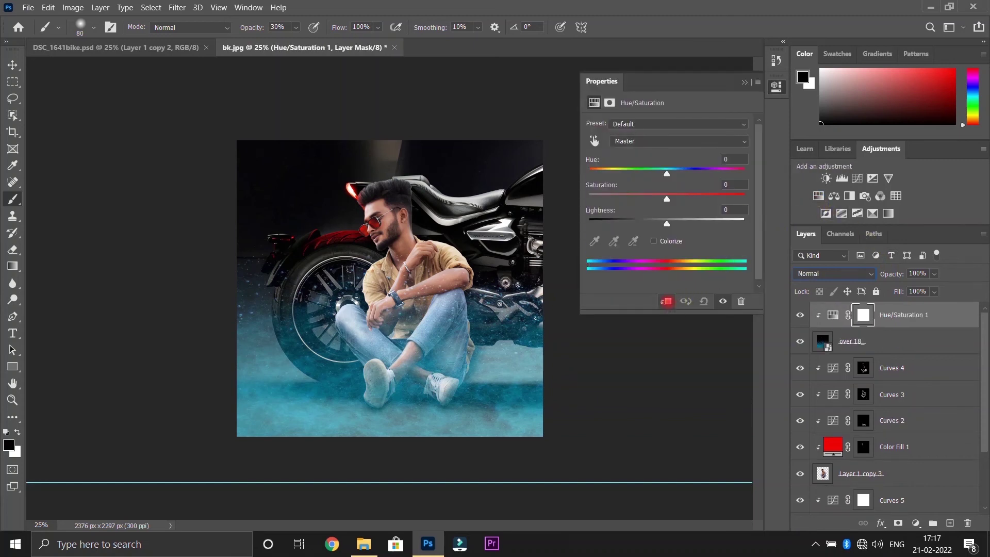
mouse_move(667, 199)
left_mouse_down()
mouse_move(571, 200)
mouse_move(598, 199)
left_mouse_up()
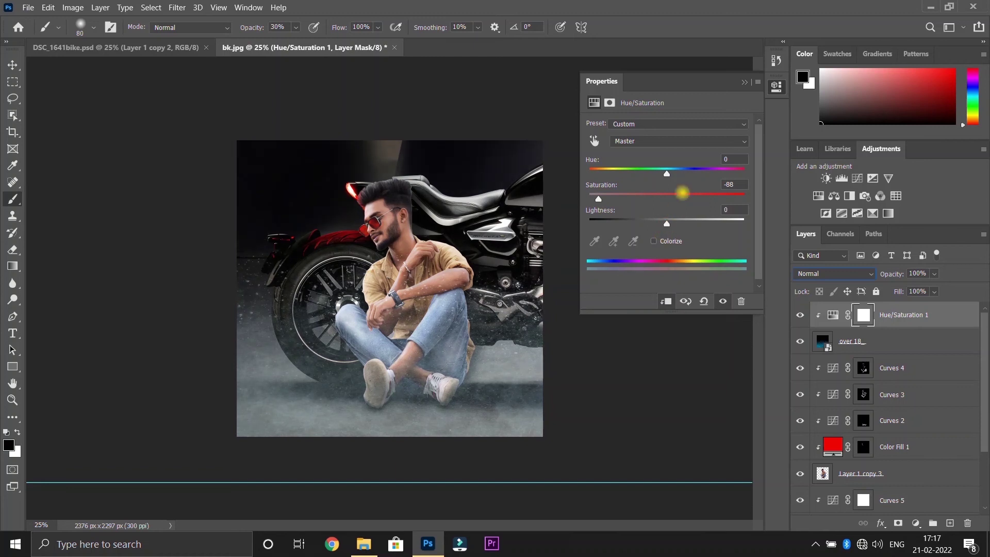
left_click(742, 82)
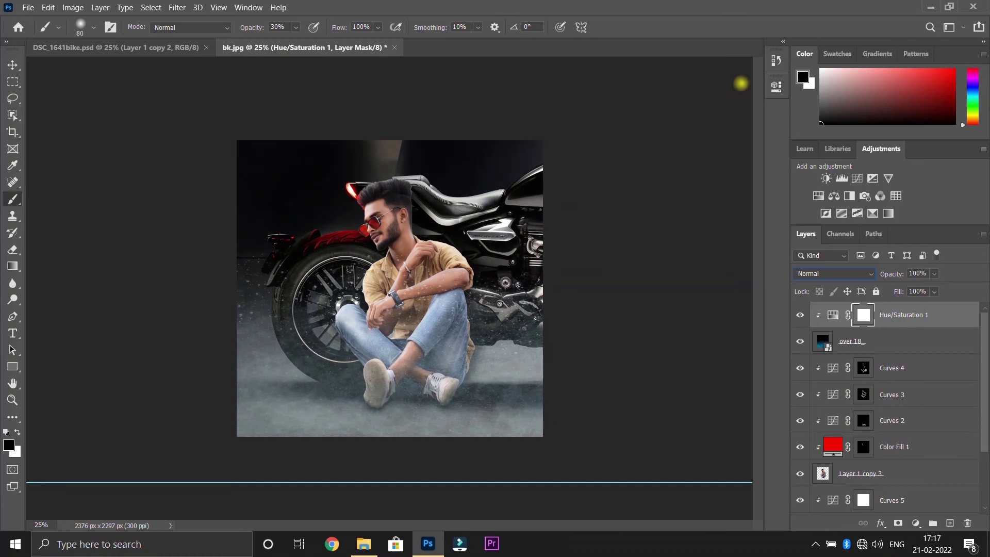
Add a layer mask to the 'over 18_' fog layer.
key("ctrl+plus")
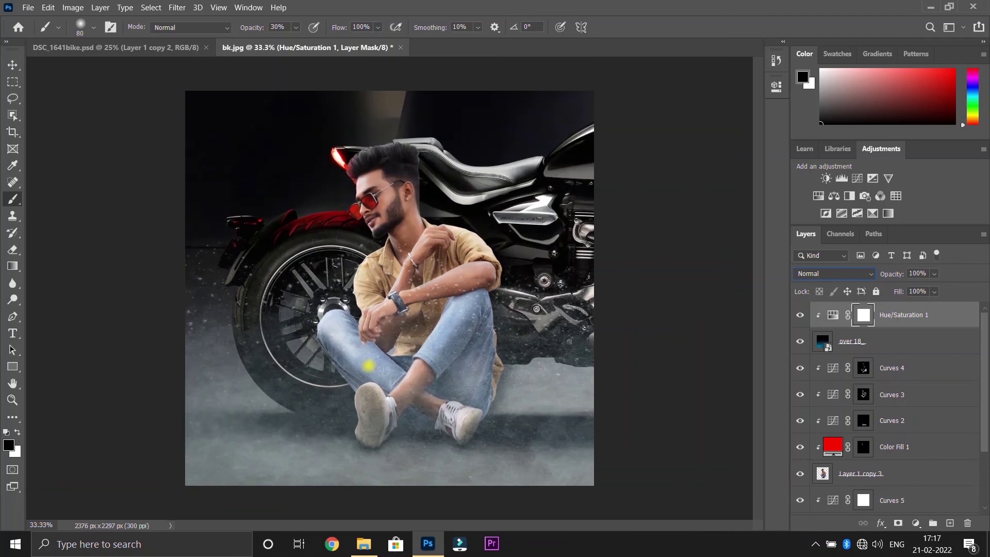
left_click(925, 345)
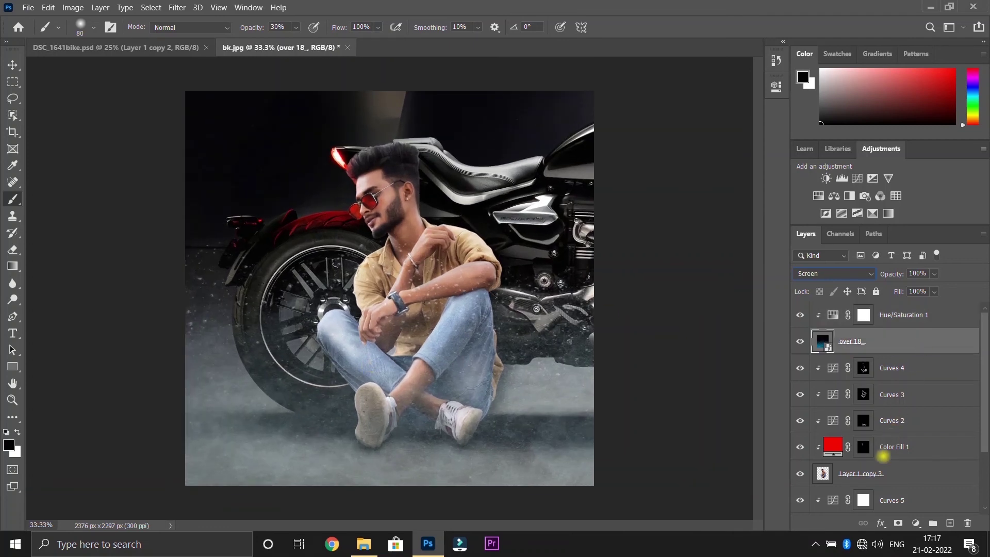
left_click(898, 522)
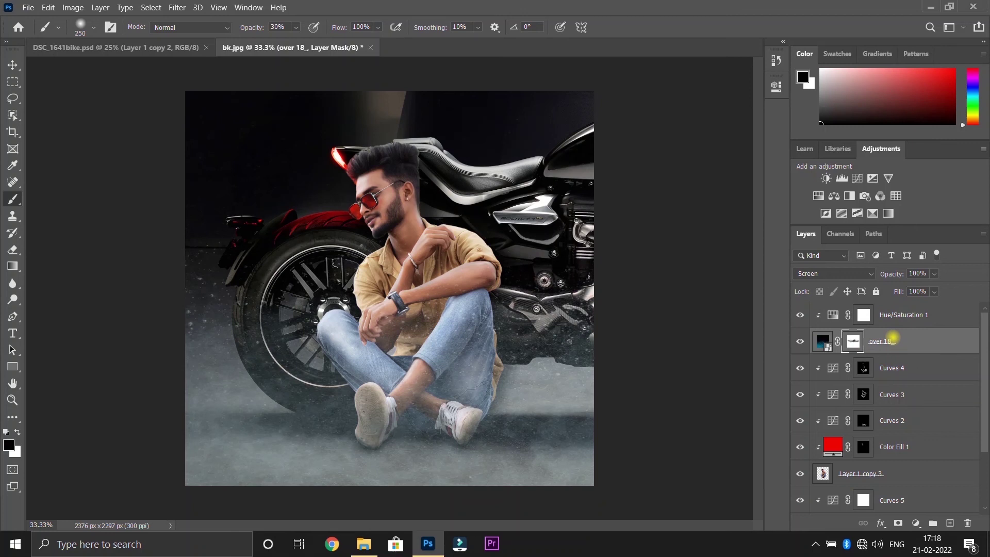
Duplicate the fog layer as 'over 18_ copy' and reselect the original 'over 18_'.
key("ctrl+j")
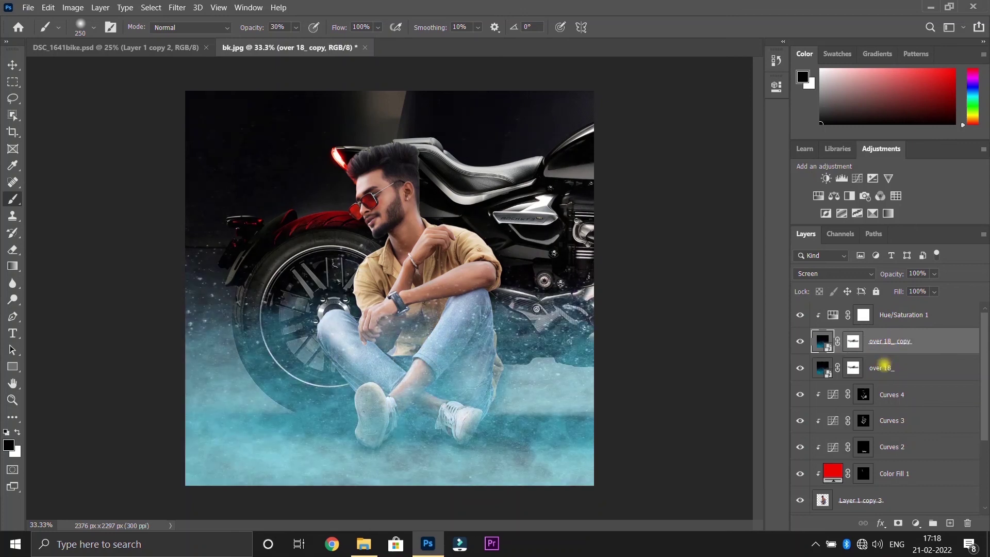
left_click(900, 356)
left_click(903, 370)
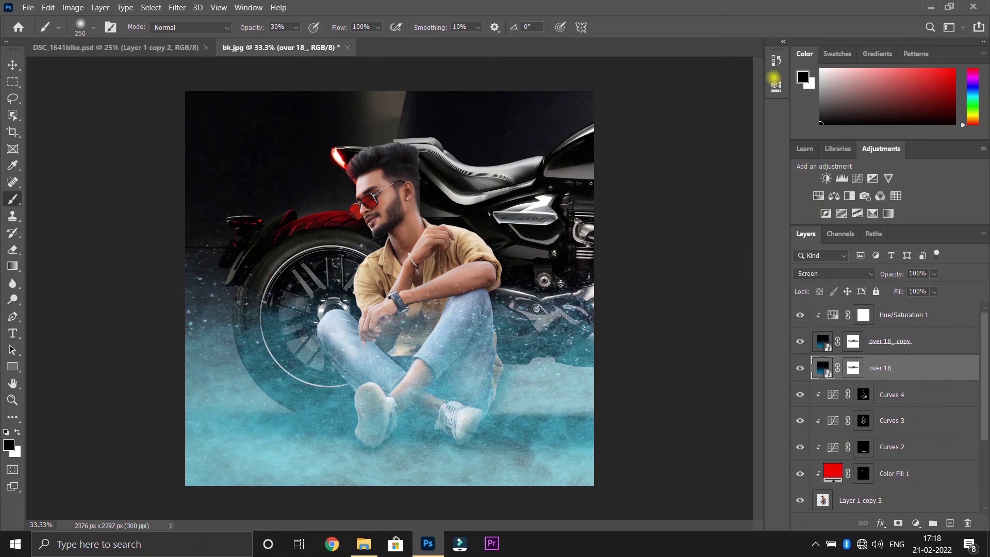
Desaturate 'over 18_' with a clipped Hue/Saturation at -100, then target its mask with 66% brush opacity.
left_click(775, 85)
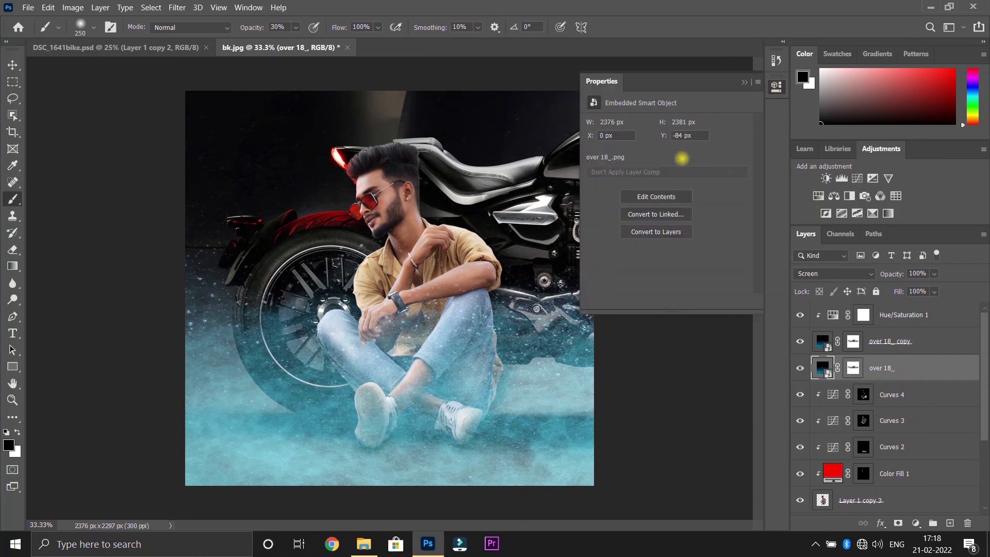
left_click(818, 196)
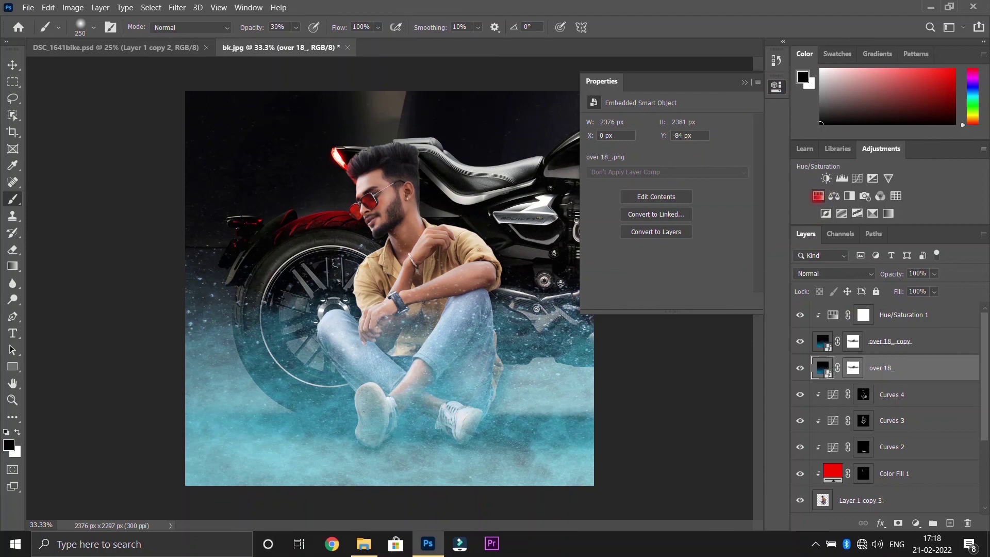
left_click(665, 301)
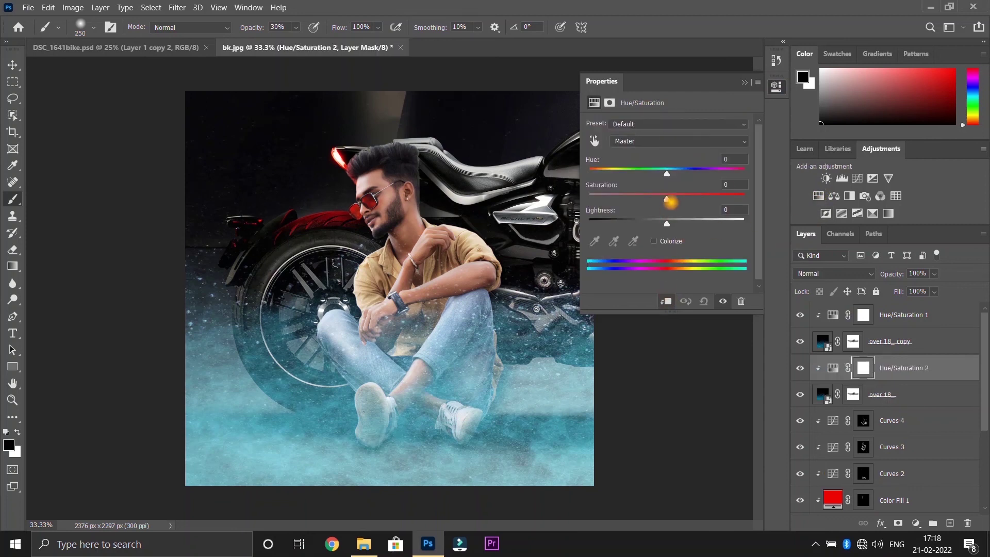
left_click_drag(668, 200, 589, 198)
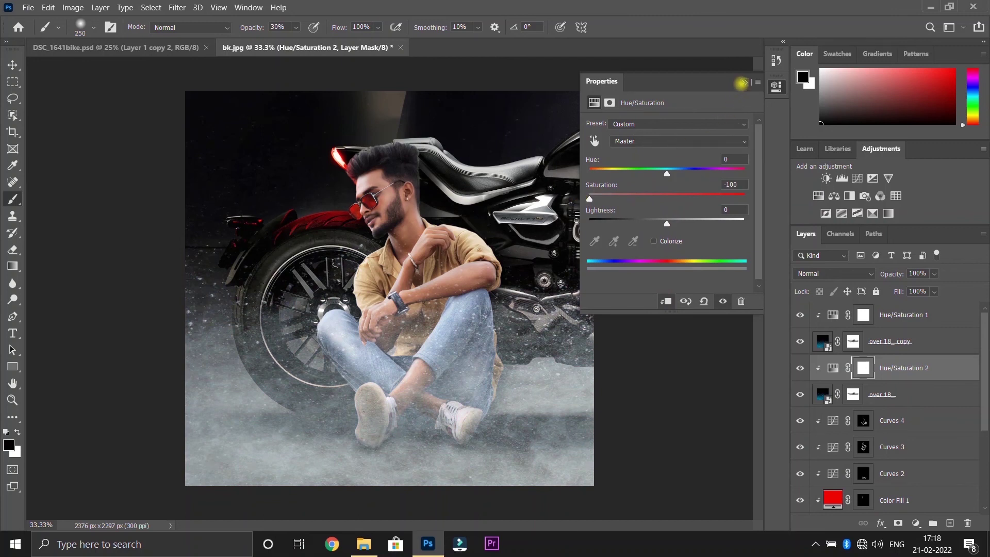
left_click(742, 82)
left_click(853, 394)
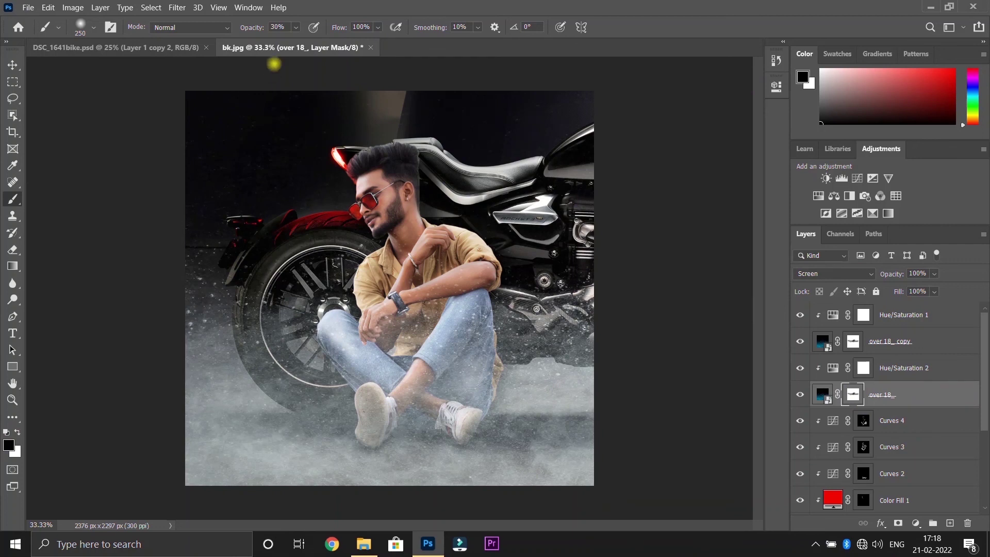
left_click_drag(245, 27, 269, 27)
Mask the haze off the man's legs and the bike's wheels and engine on both fog layers.
left_click_drag(518, 150, 476, 147)
mouse_move(334, 148)
left_mouse_down()
mouse_move(288, 161)
mouse_move(214, 236)
mouse_move(288, 278)
mouse_move(251, 318)
left_mouse_up()
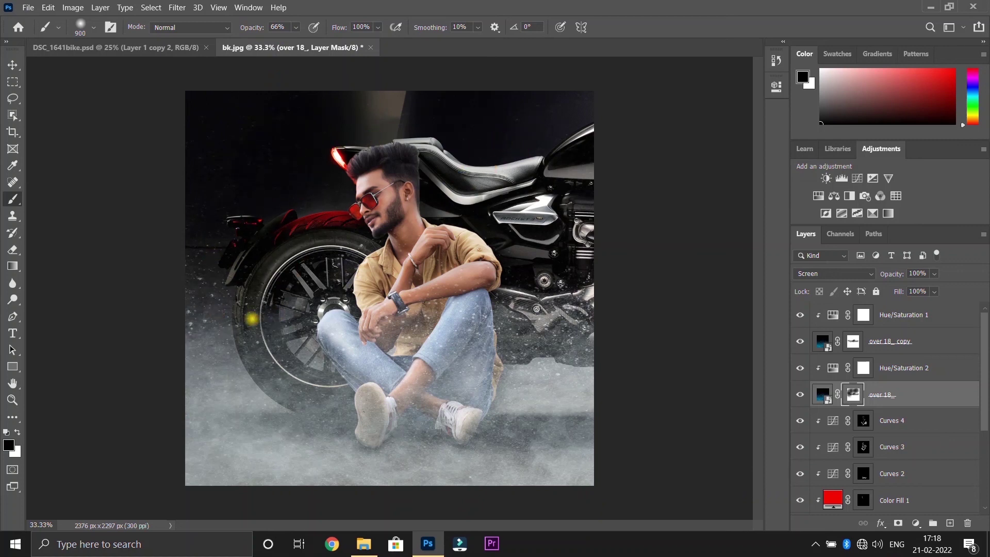
mouse_move(395, 333)
left_mouse_down()
mouse_move(590, 312)
mouse_move(397, 326)
left_mouse_up()
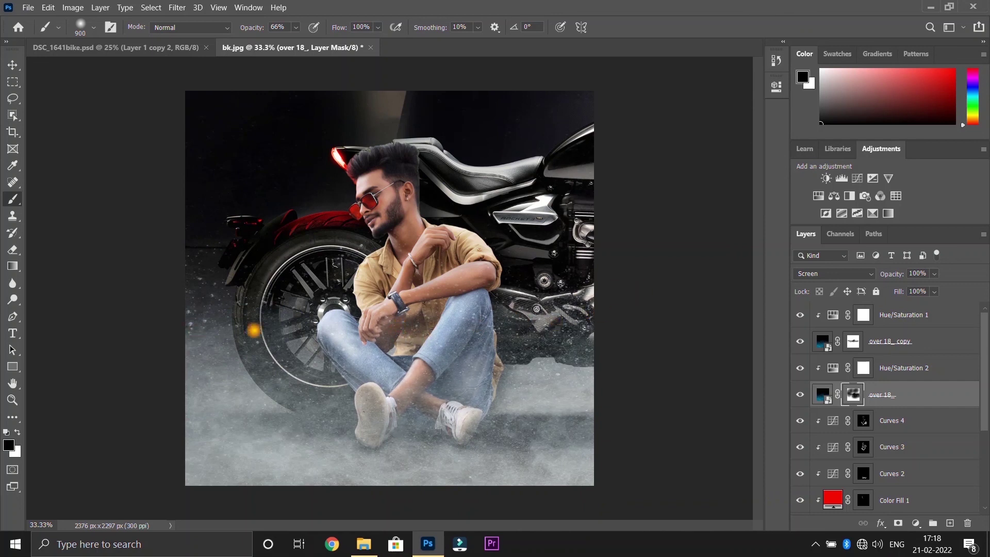
left_click_drag(253, 330, 225, 326)
left_click_drag(426, 315, 473, 330)
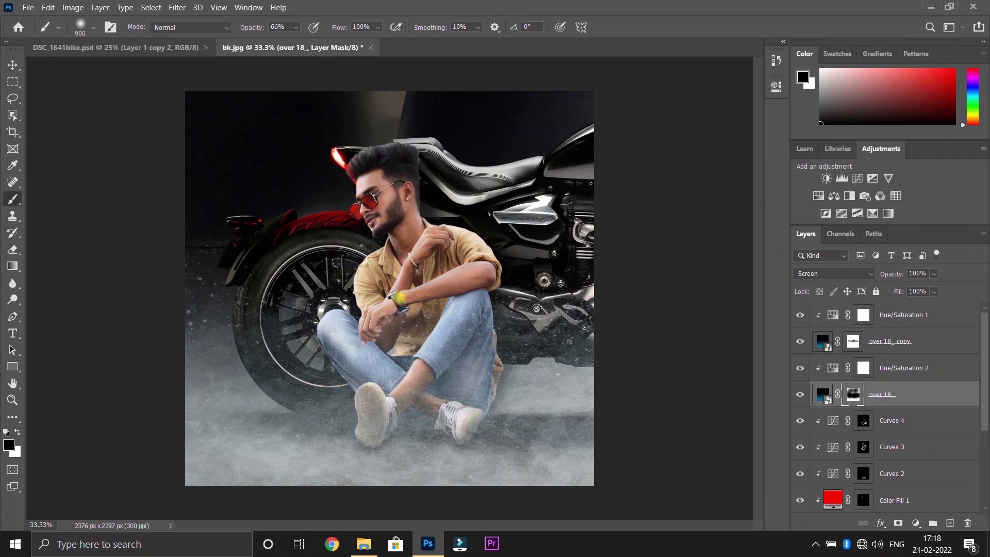
left_click(853, 342)
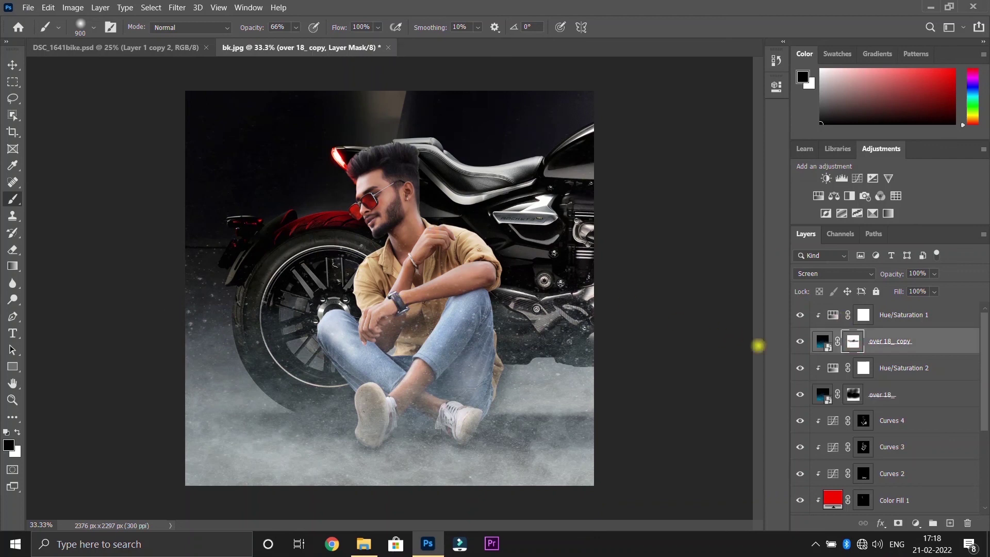
mouse_move(446, 263)
left_mouse_down()
mouse_move(318, 321)
mouse_move(251, 295)
left_mouse_up()
left_click_drag(443, 306, 603, 297)
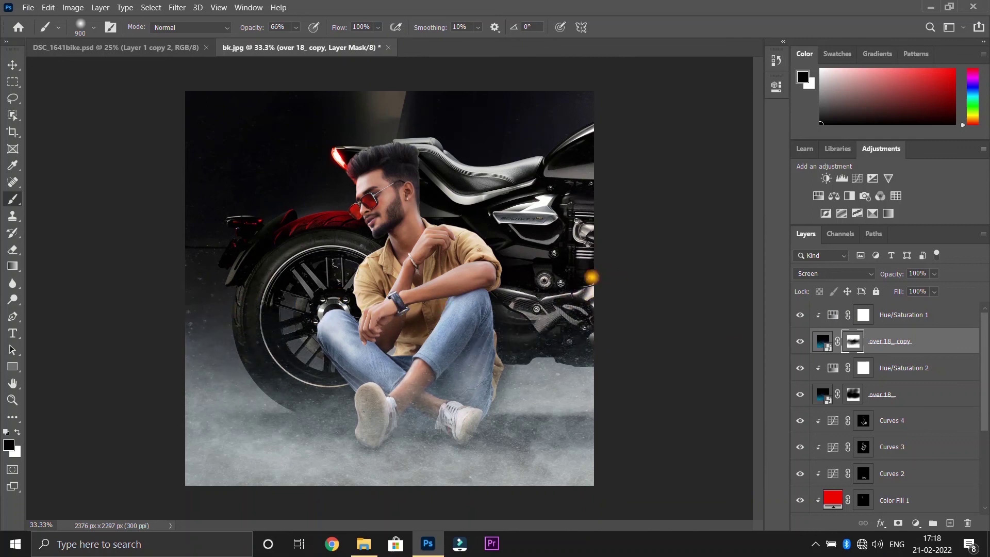
Lower the opacity of 'over 18_' to 71% and 'over 18_ copy' to 83%.
left_click(948, 393)
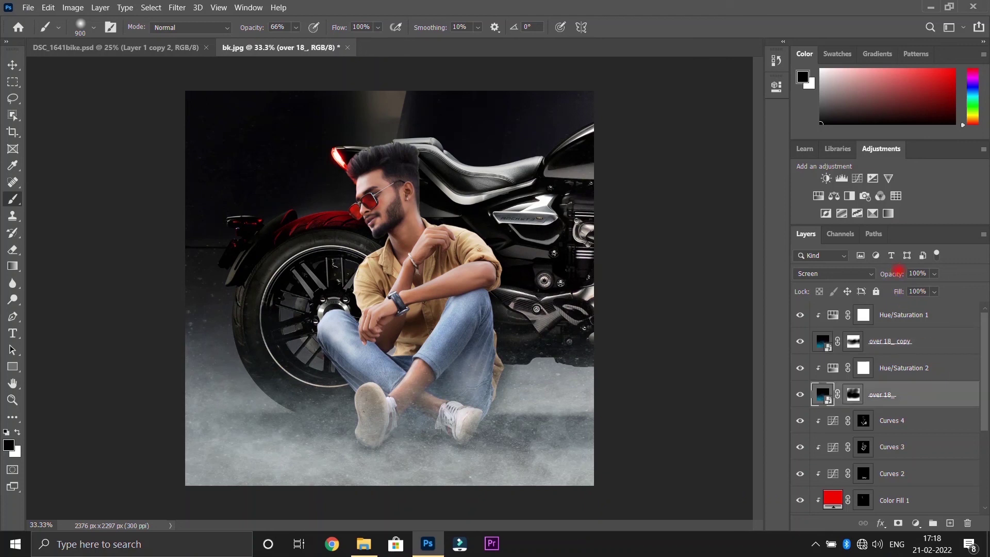
left_click_drag(883, 271, 876, 270)
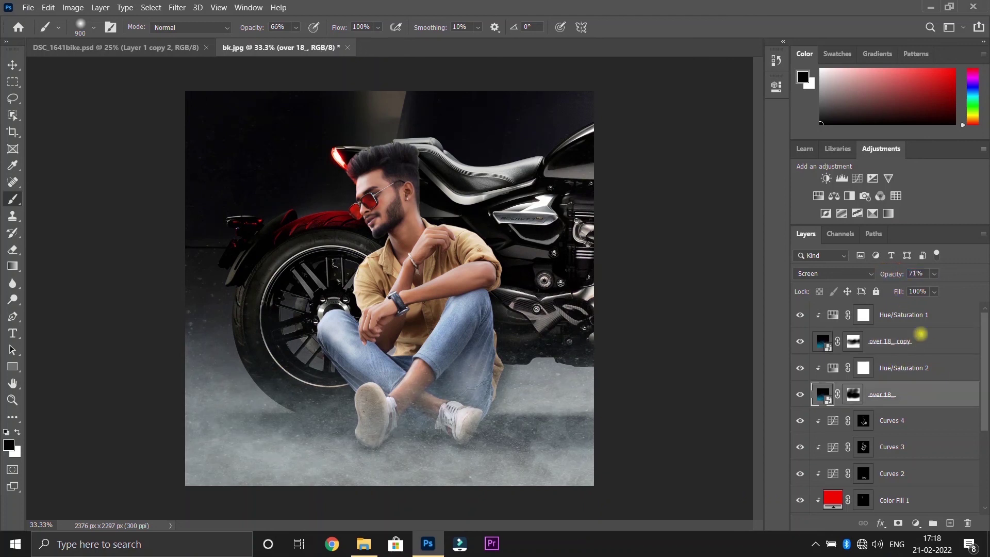
left_click(927, 335)
mouse_move(898, 273)
left_mouse_down()
mouse_move(877, 273)
mouse_move(888, 273)
left_mouse_up()
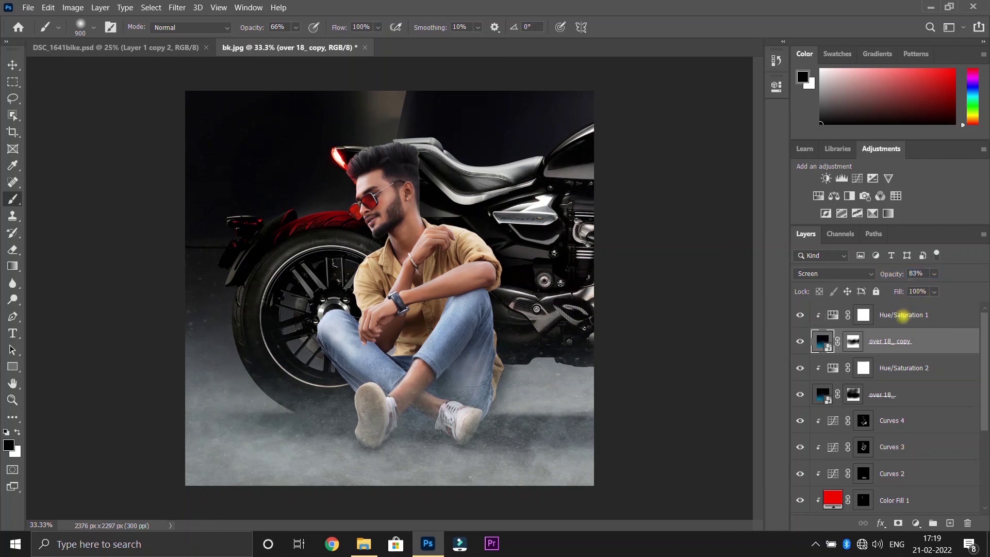
Stamp all visible layers into a new Layer 1 above Hue/Saturation 1 and open the Filter menu.
left_click(902, 316)
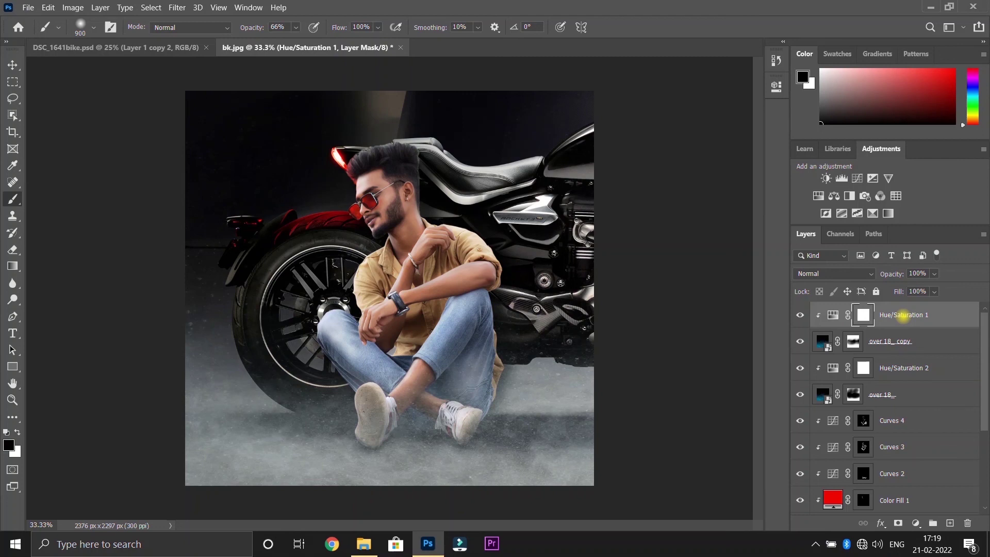
key("ctrl+shift+alt+e")
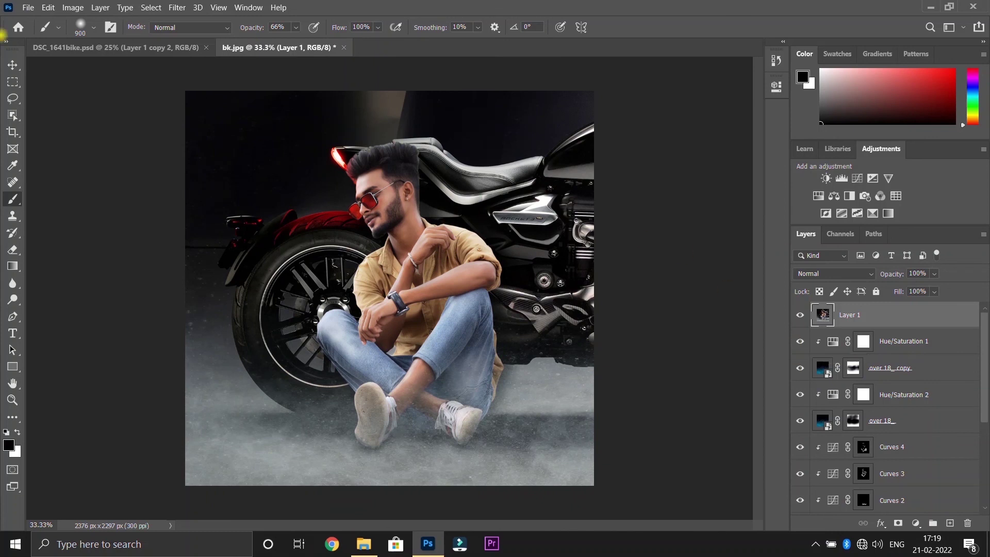
left_click(177, 7)
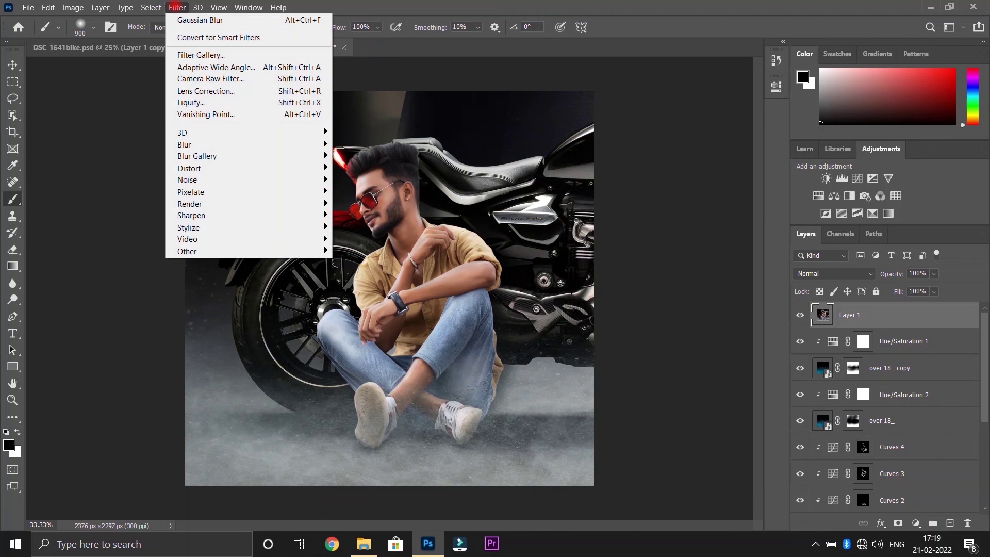
In the Camera Raw Filter, shift the yellows' hue, boost their saturation and darken their luminance.
left_click(221, 78)
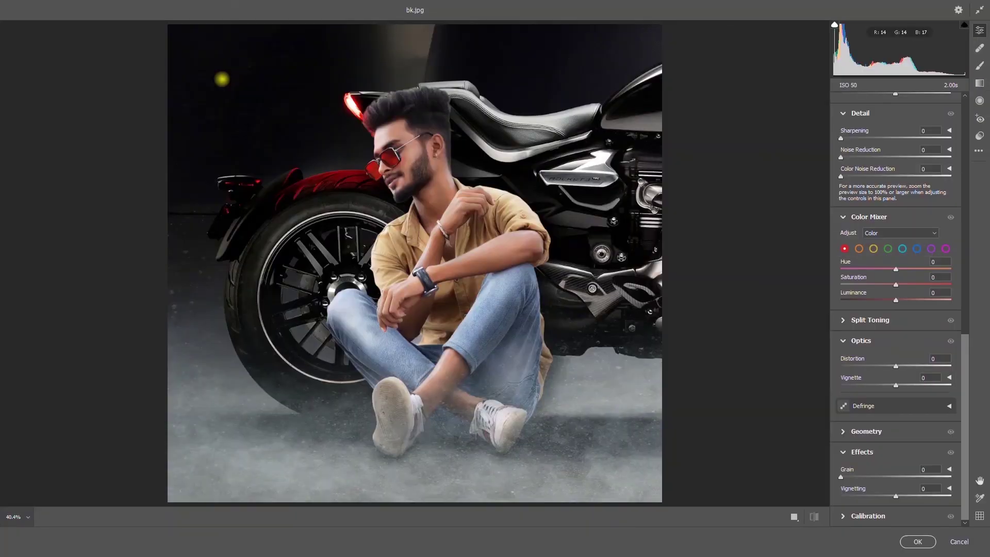
key("ctrl+minus")
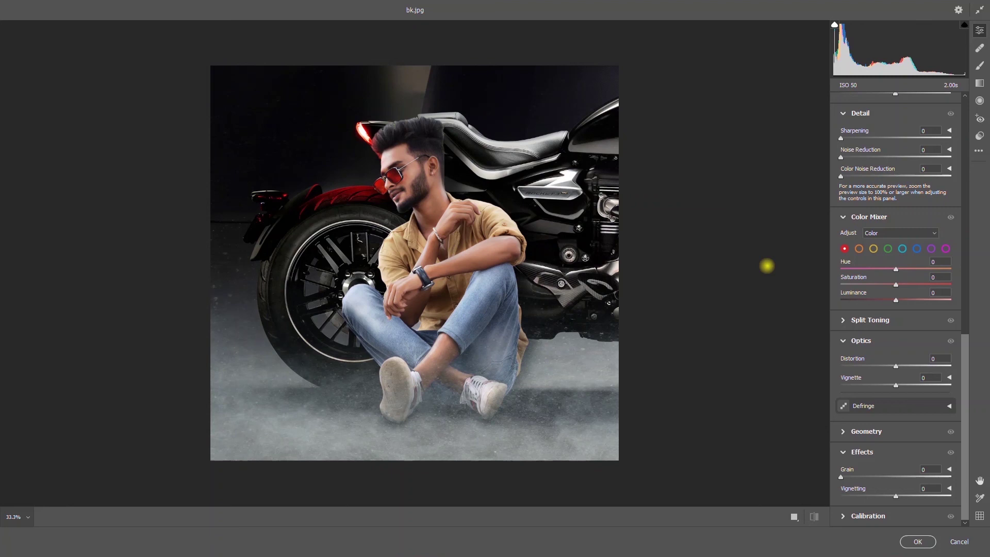
left_click(916, 248)
mouse_move(896, 284)
left_mouse_down()
mouse_move(854, 287)
mouse_move(867, 268)
left_mouse_up()
left_click(873, 249)
left_click_drag(896, 284, 909, 284)
left_click_drag(895, 300, 886, 301)
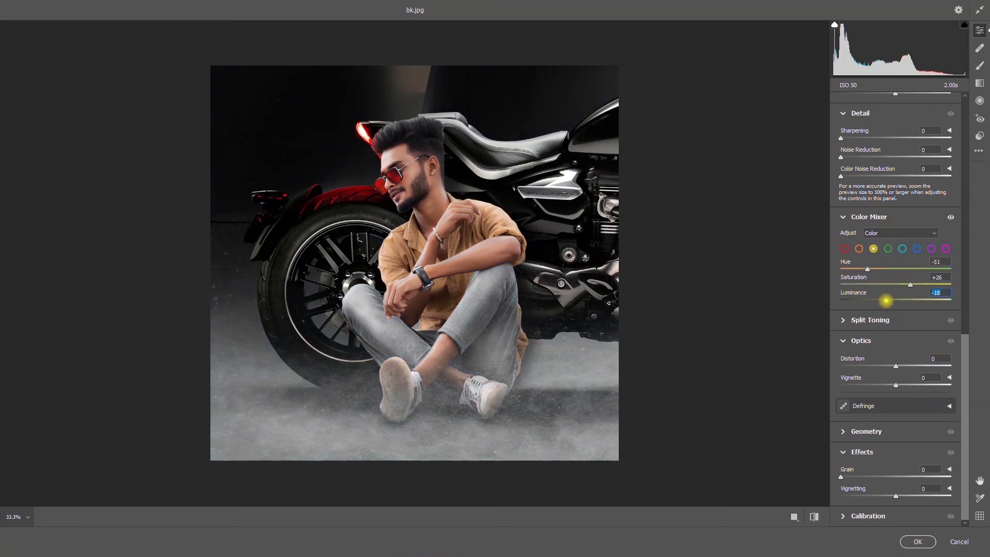
Raise the tone curve's black point and add a darkening vignette.
left_click_drag(895, 385, 899, 386)
scroll(897, 258, "up", 5)
left_click_drag(840, 311, 845, 312)
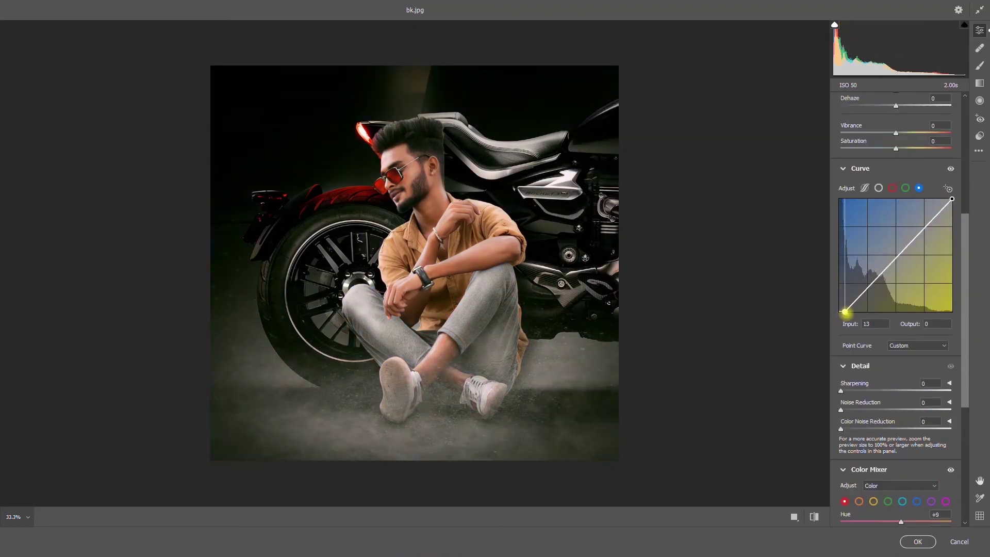
scroll(895, 206, "up", 6)
left_click(916, 541)
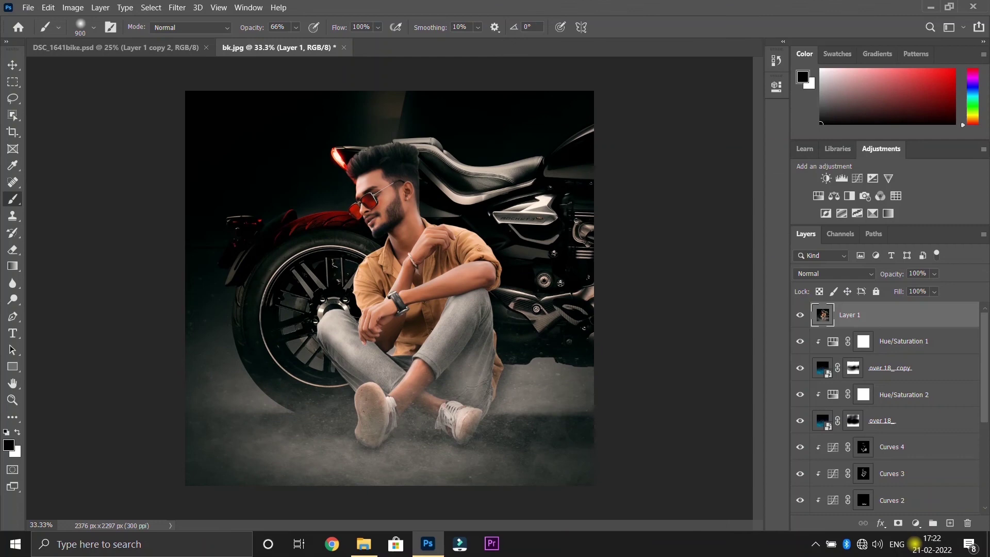